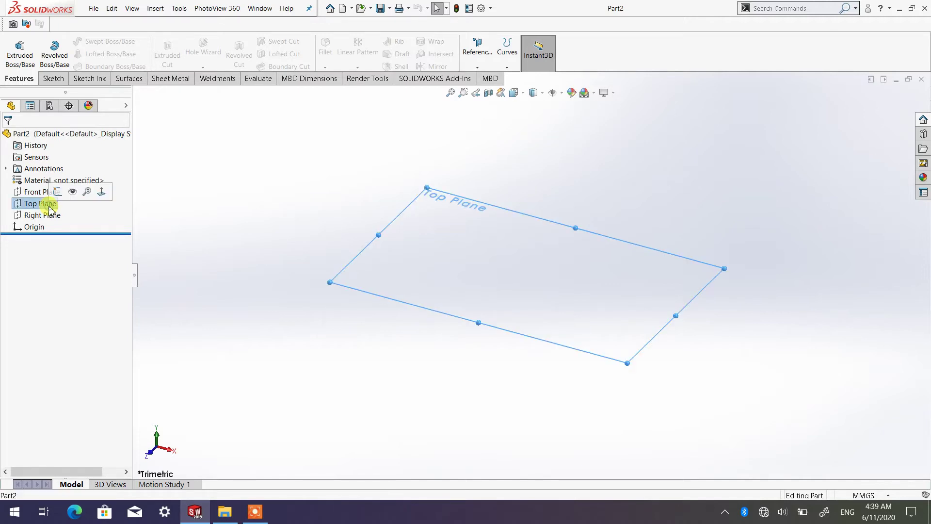
Step: Start a sketch on the Top Plane and draw a center rectangle from the origin, about 157 by 97 mm
left_click(53, 79)
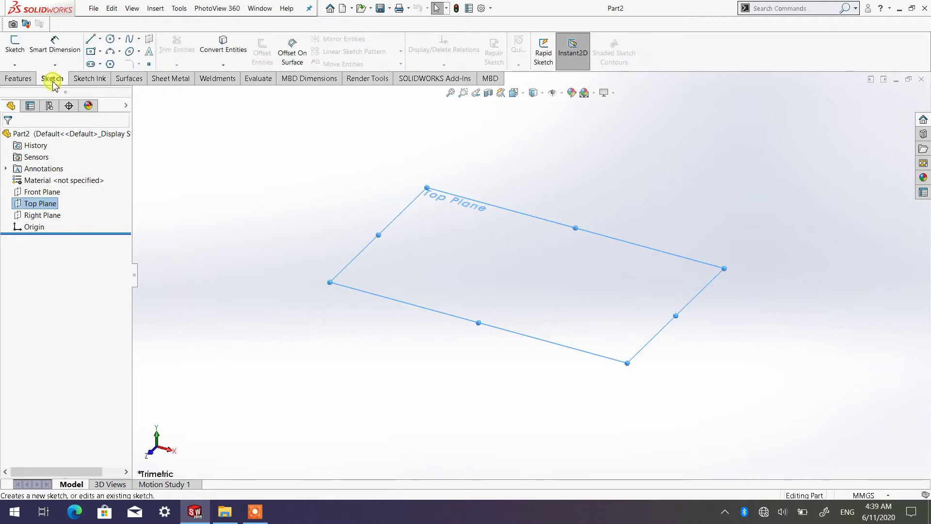
left_click(16, 51)
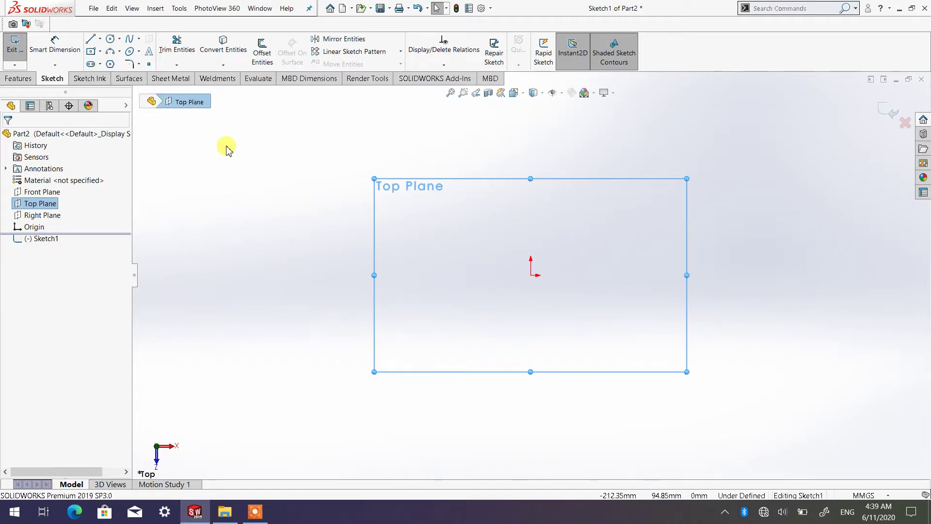
left_click(91, 52)
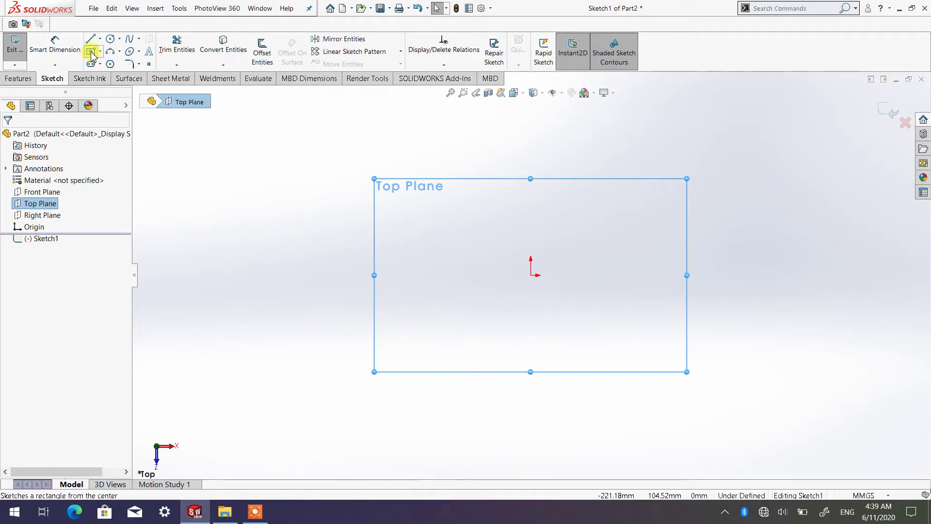
left_click(531, 276)
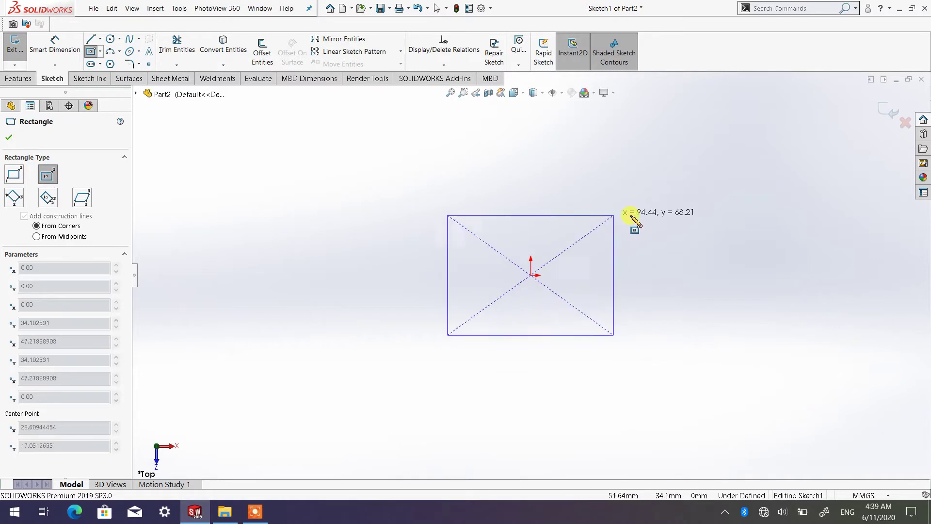
left_click(668, 189)
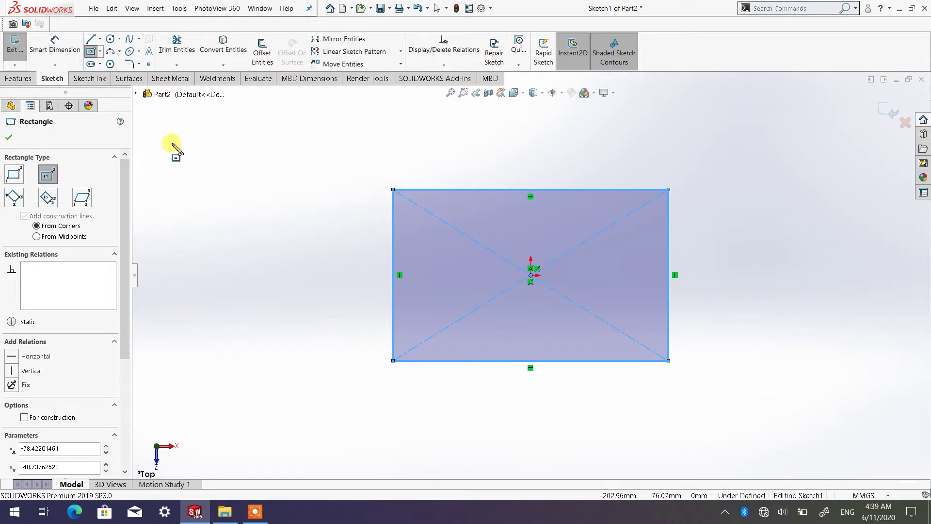
Step: Dimension the rectangle's horizontal edge and set its length to 200 mm
left_click(57, 53)
left_click(576, 189)
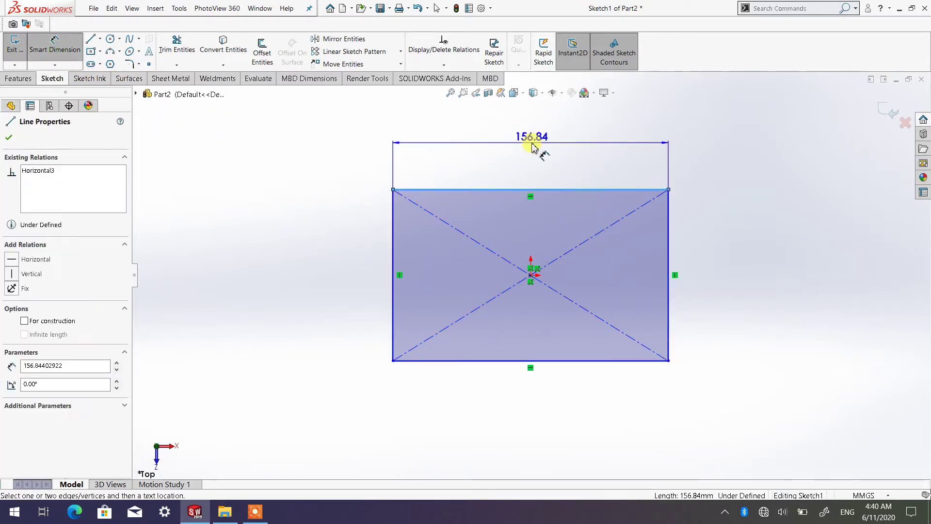
left_click(532, 147)
type("200")
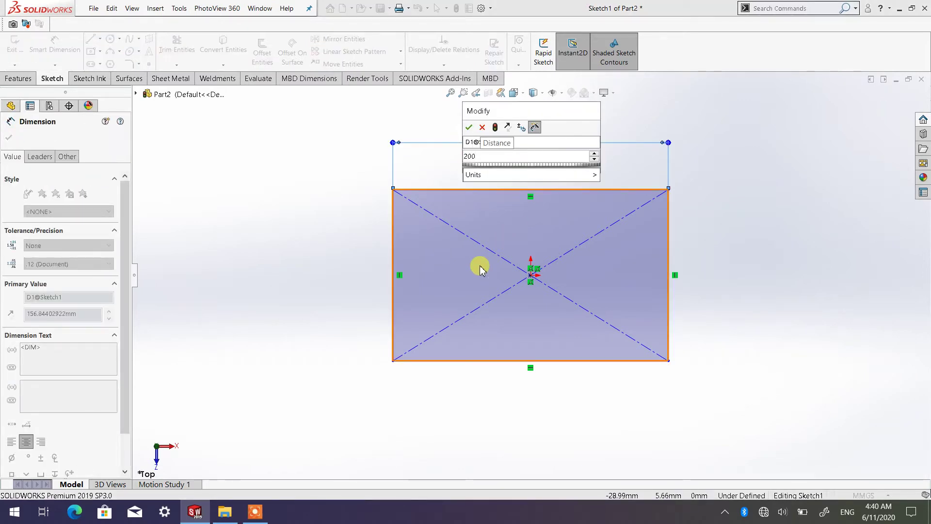
left_click(469, 127)
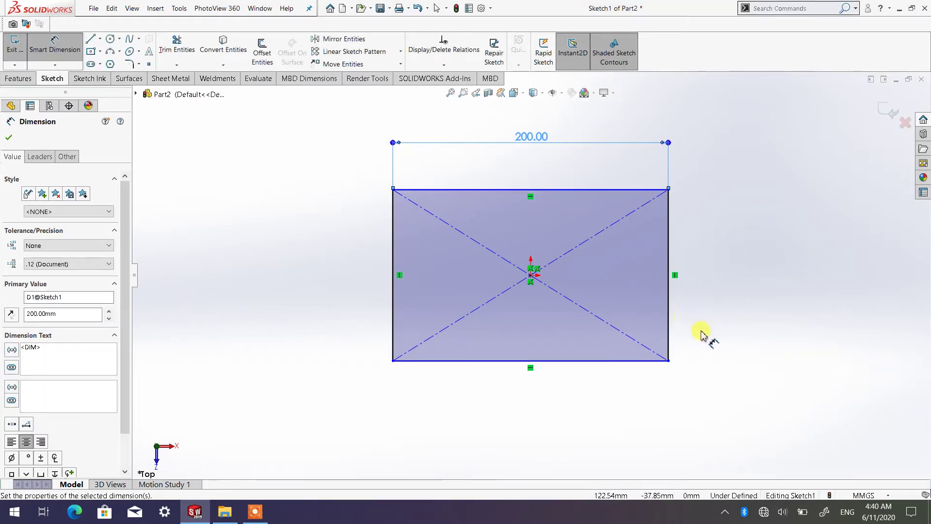
Step: Dimension the rectangle's vertical edge and set its length to 110 mm
left_click(679, 294)
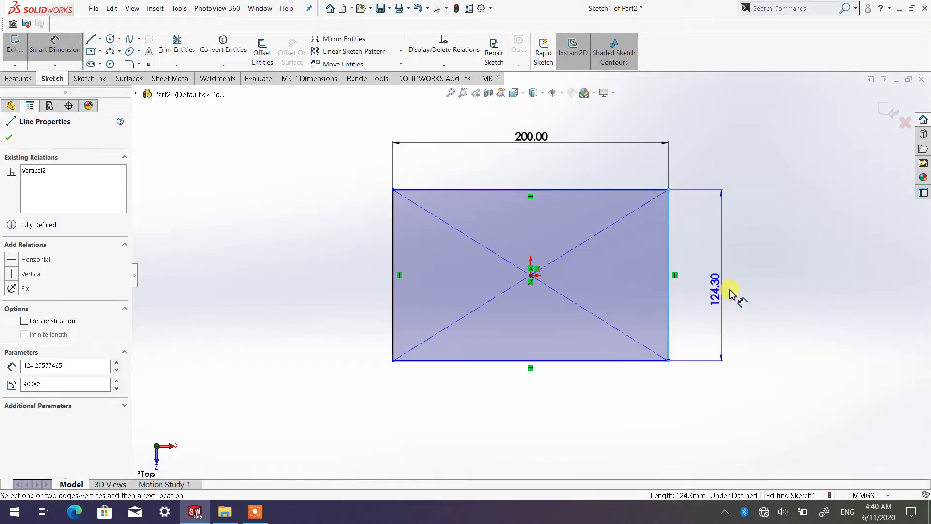
left_click(749, 273)
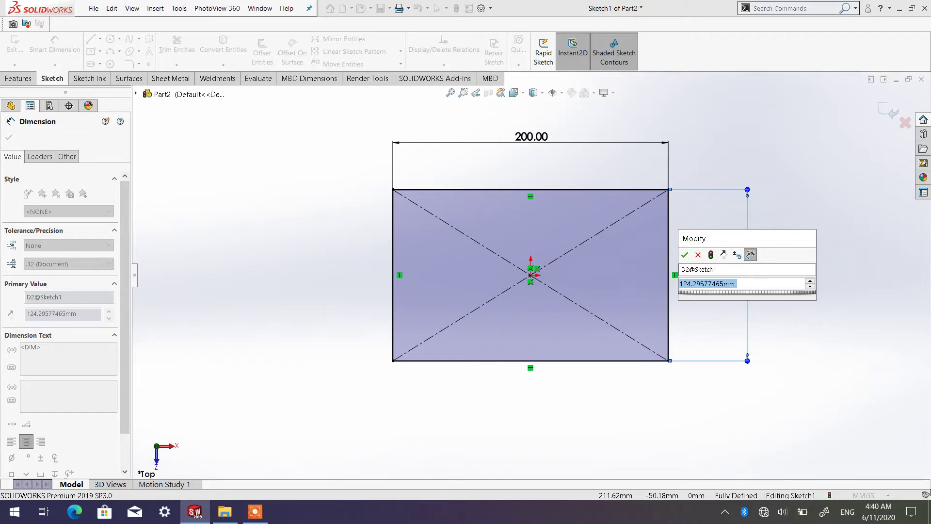
type("1")
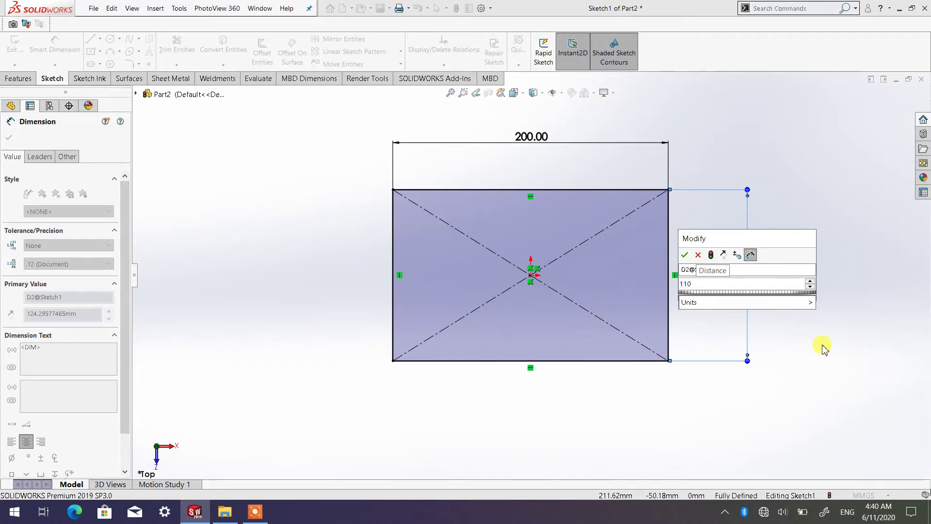
type("10")
left_click(685, 254)
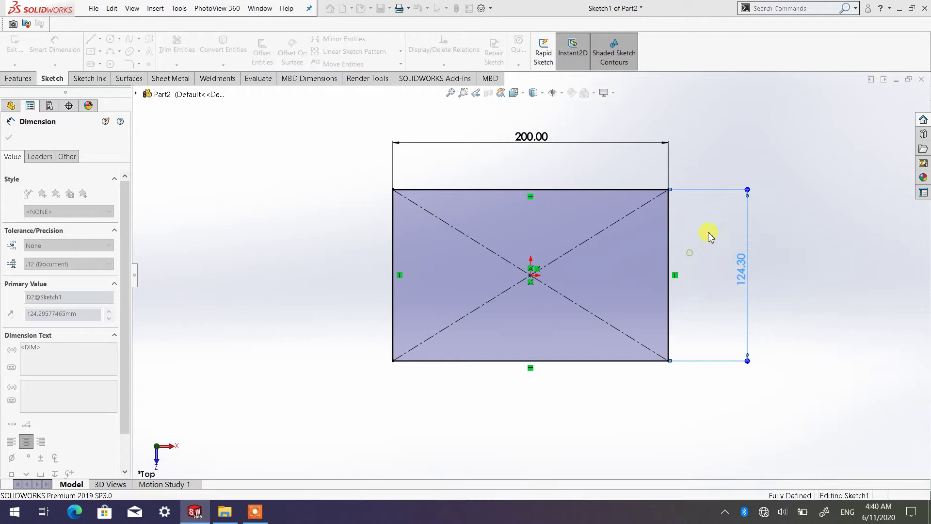
left_click(742, 169)
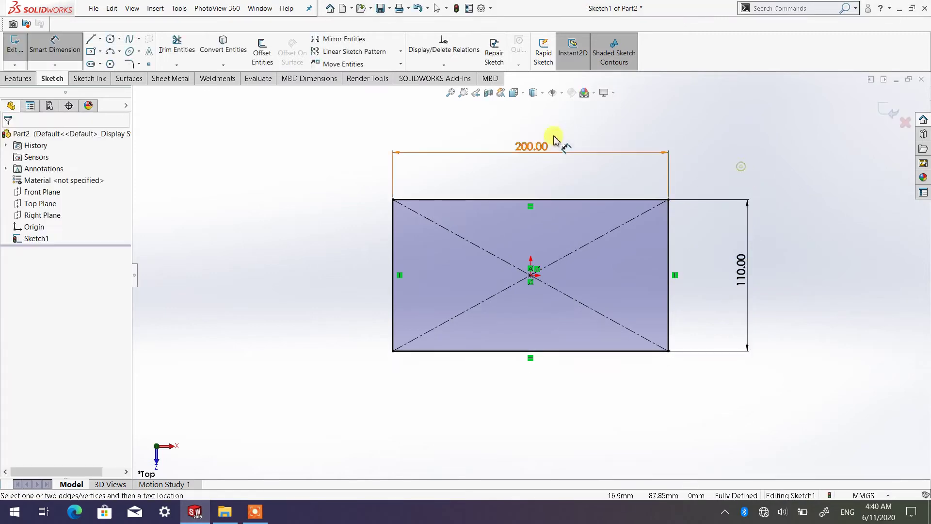
Step: Extrude the rectangle upward as a Blind boss with a depth of 60 mm
left_click(524, 93)
left_click(577, 120)
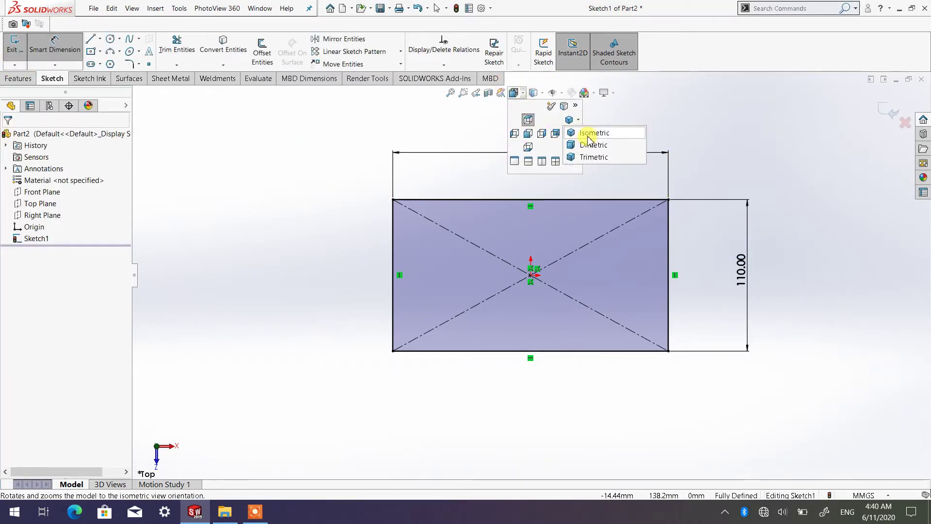
left_click(589, 134)
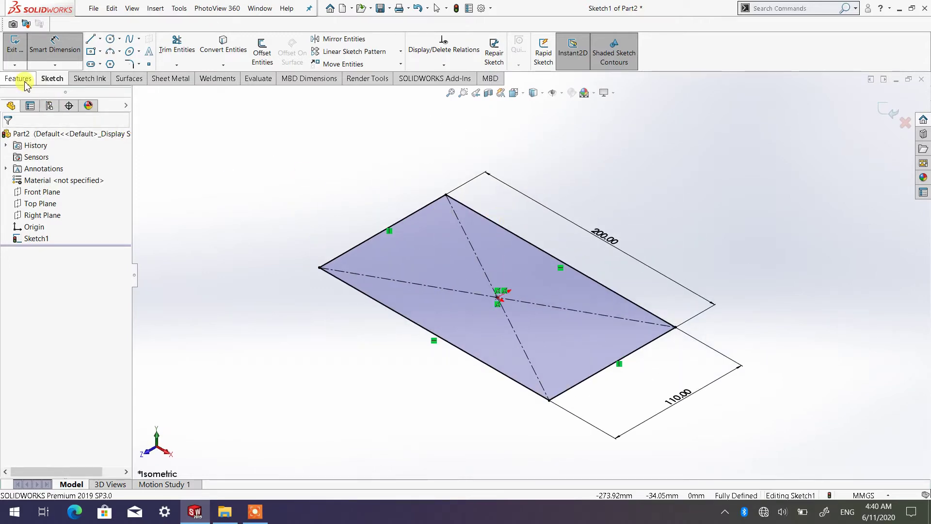
left_click(19, 79)
left_click(20, 51)
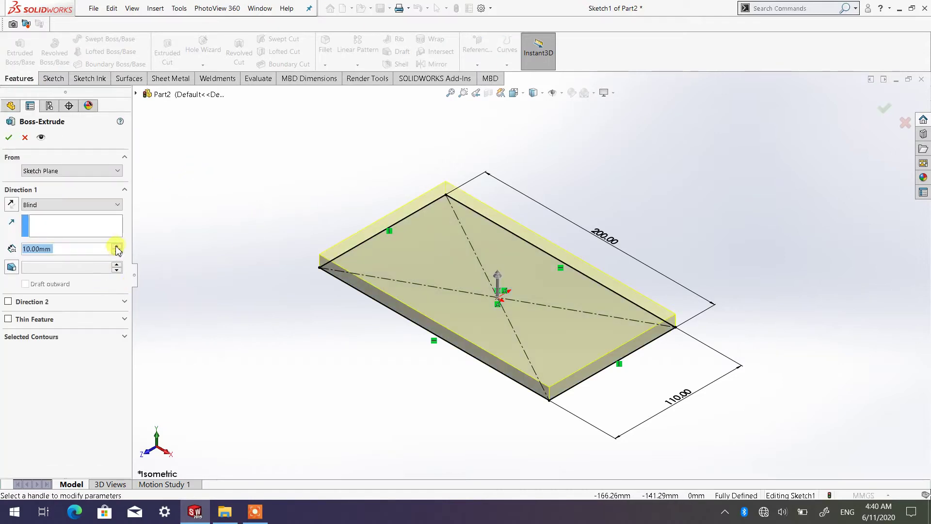
left_click(116, 246)
left_click(116, 246)
left_click(116, 246)
left_click(116, 246)
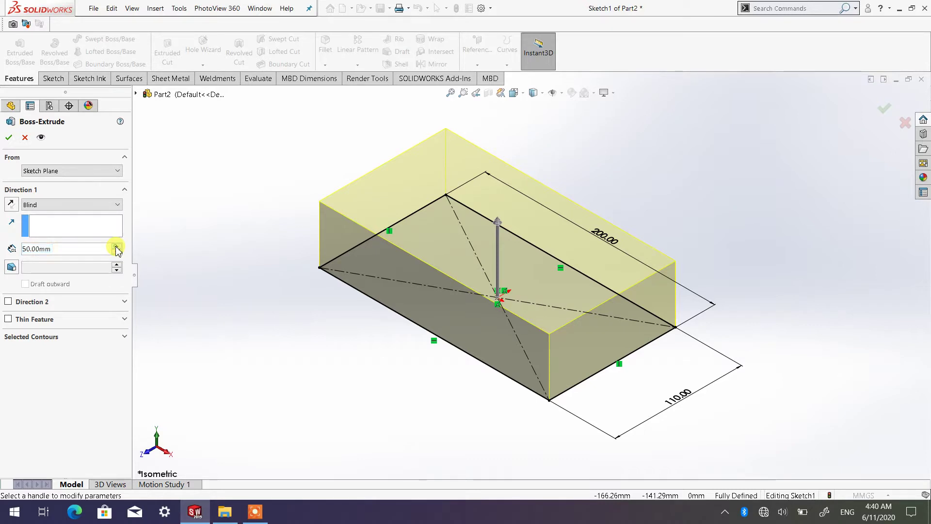
left_click(116, 246)
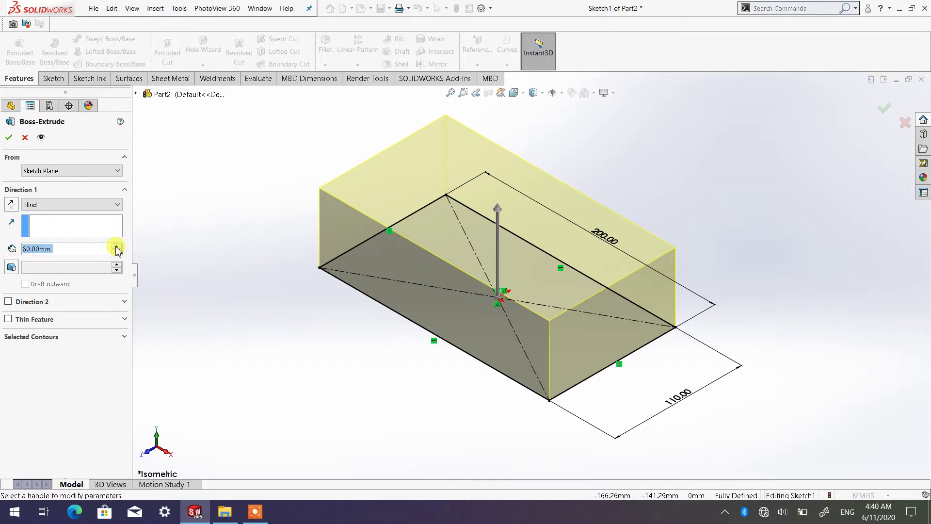
left_click(9, 137)
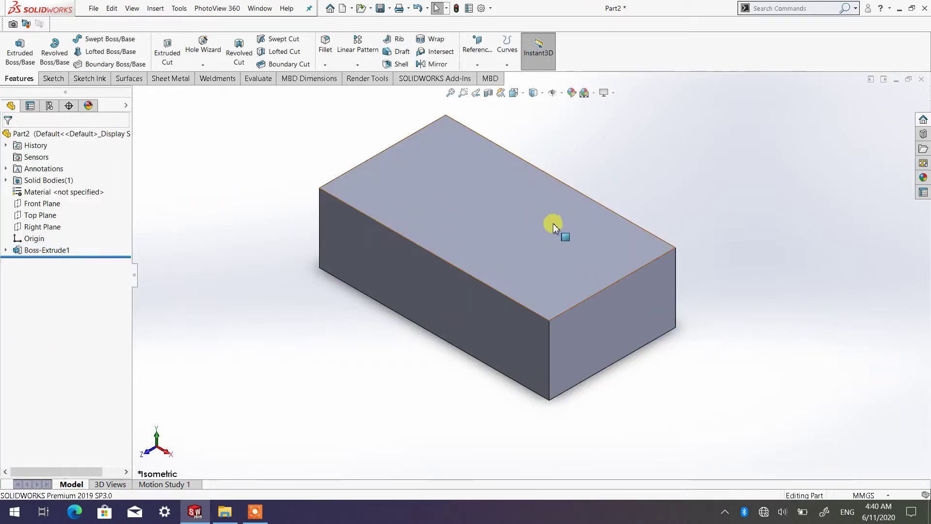
Step: Fillet the four vertical corner edges of the block with a symmetric 10 mm radius
key("f")
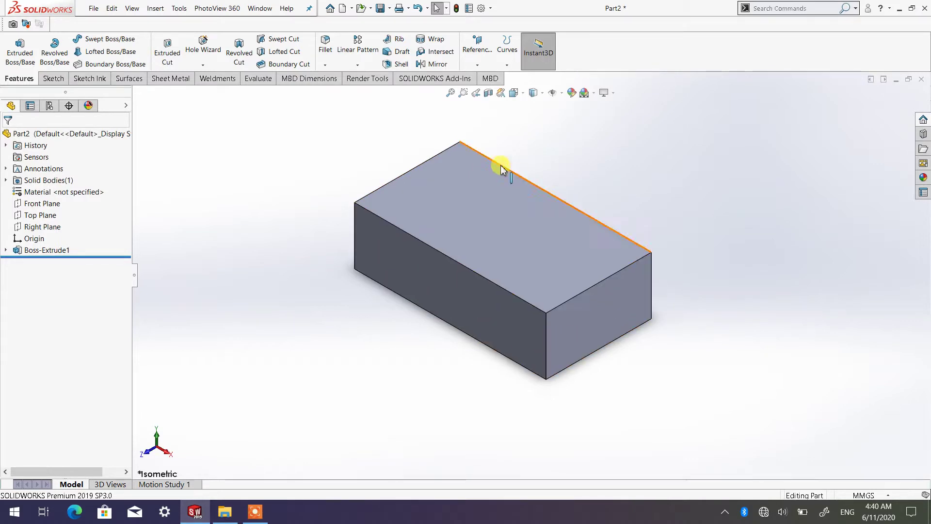
middle_click_drag(467, 220, 297, 95)
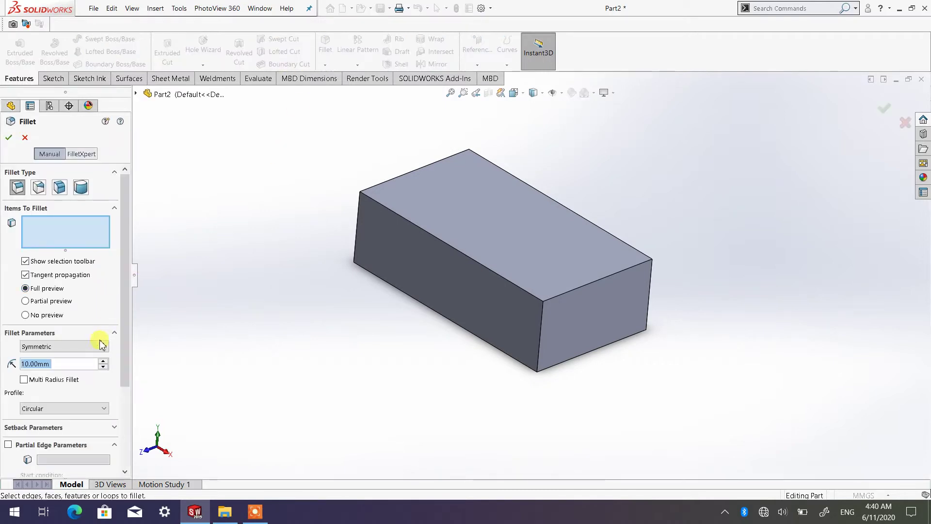
left_click(339, 356)
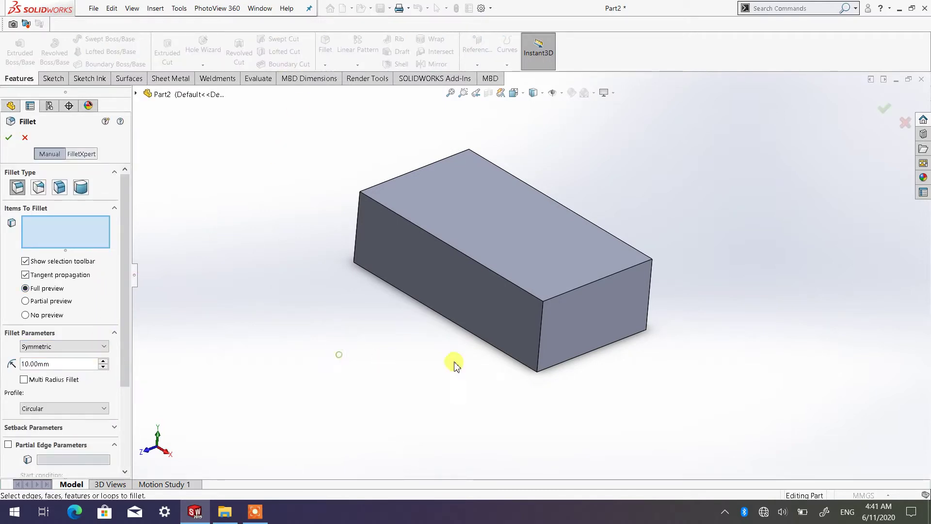
left_click(538, 337)
left_click(650, 302)
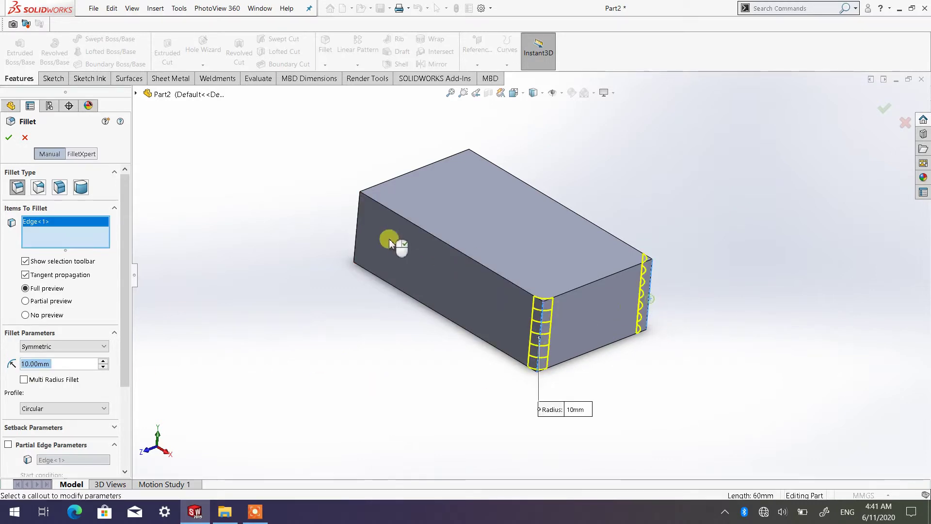
left_click(357, 247)
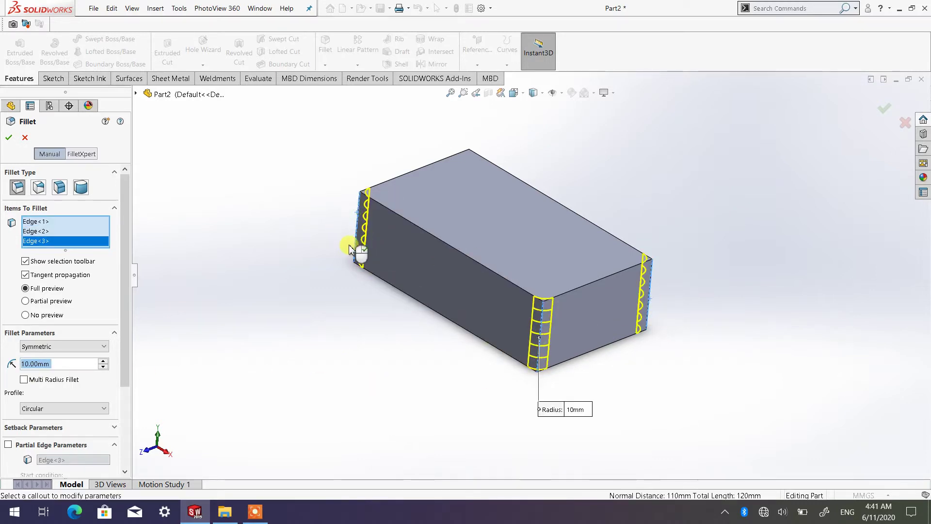
middle_click_drag(358, 247, 440, 374)
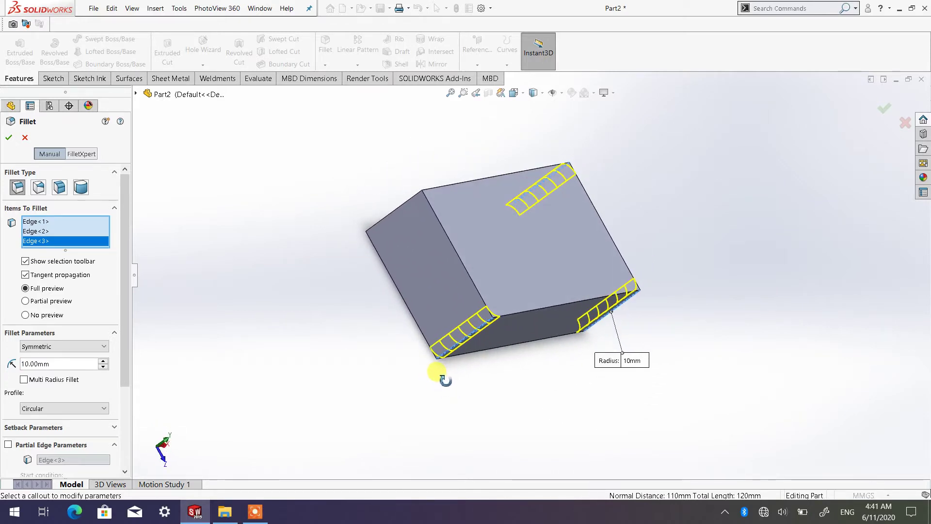
left_click(401, 212)
middle_click_drag(526, 349, 420, 359)
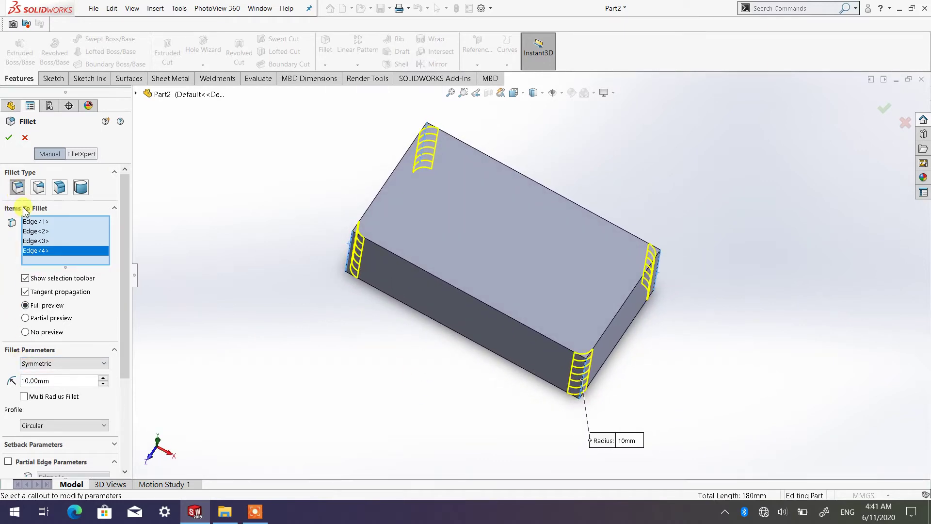
middle_click_drag(401, 308, 381, 301)
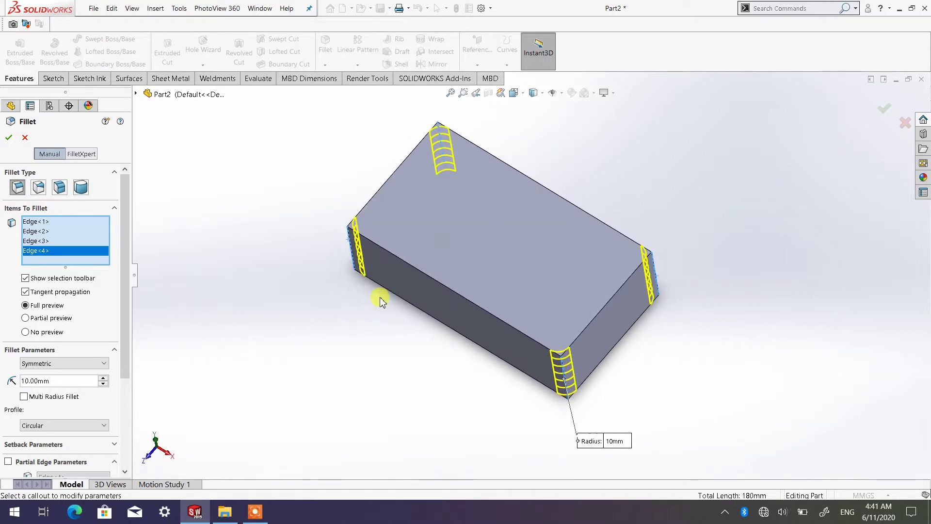
left_click(8, 141)
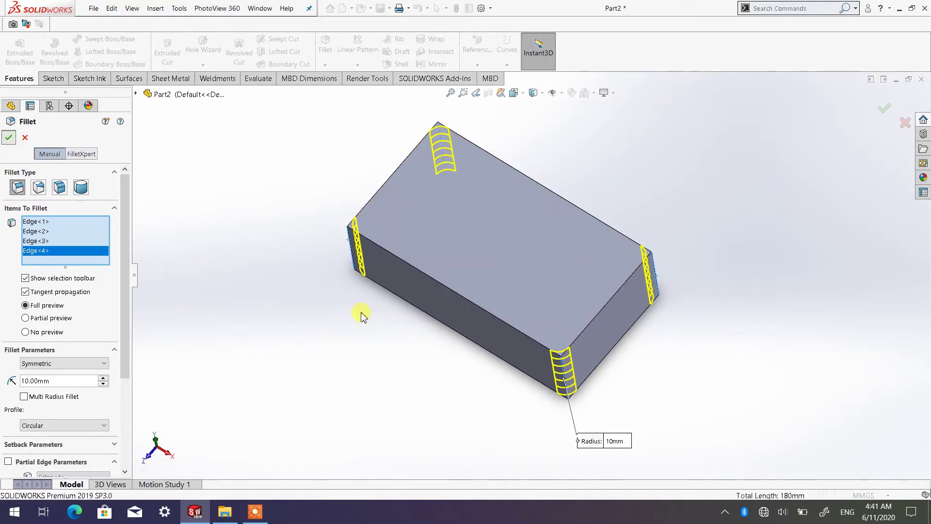
mouse_move(434, 346)
middle_mouse_down()
mouse_move(443, 347)
mouse_move(494, 191)
mouse_move(445, 383)
mouse_move(482, 294)
mouse_move(445, 341)
middle_mouse_up()
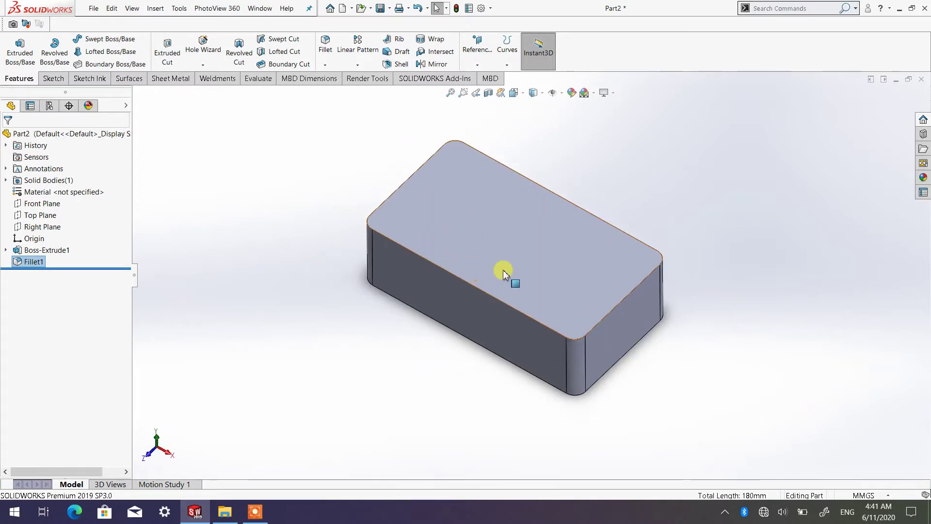
middle_click_drag(534, 235, 553, 283)
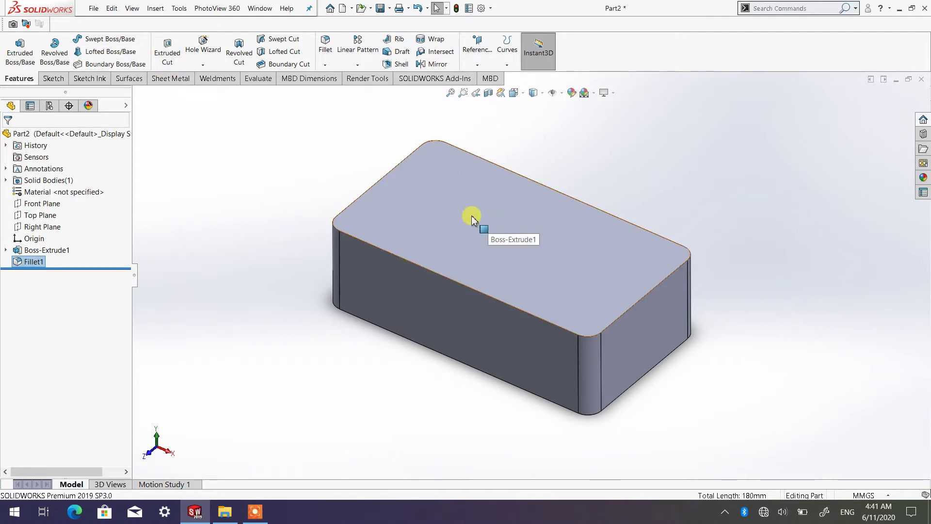
left_click(510, 250)
left_click(53, 78)
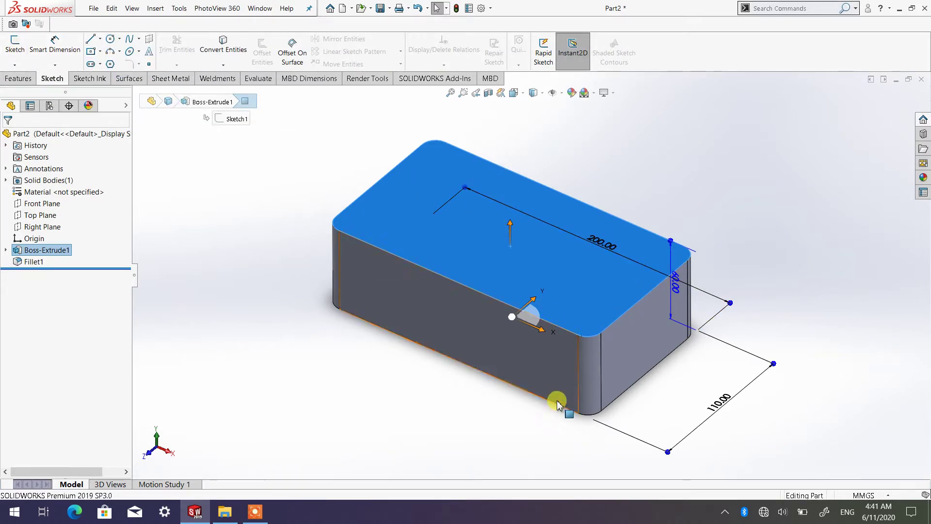
left_click(266, 248)
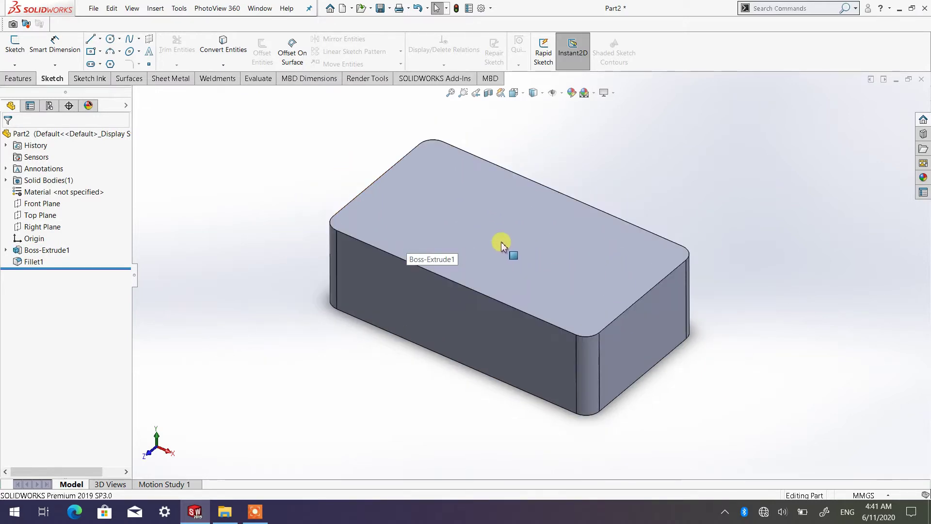
scroll(502, 245, "down", 2)
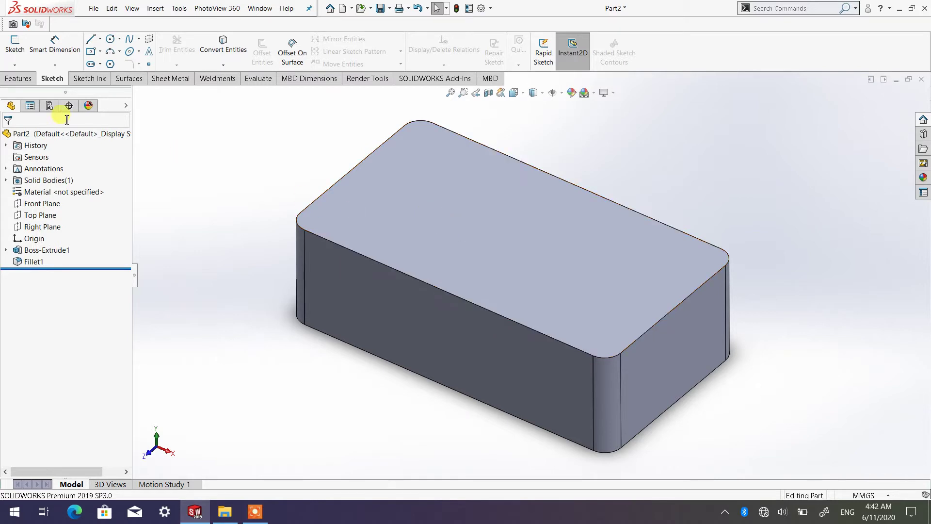
left_click(23, 80)
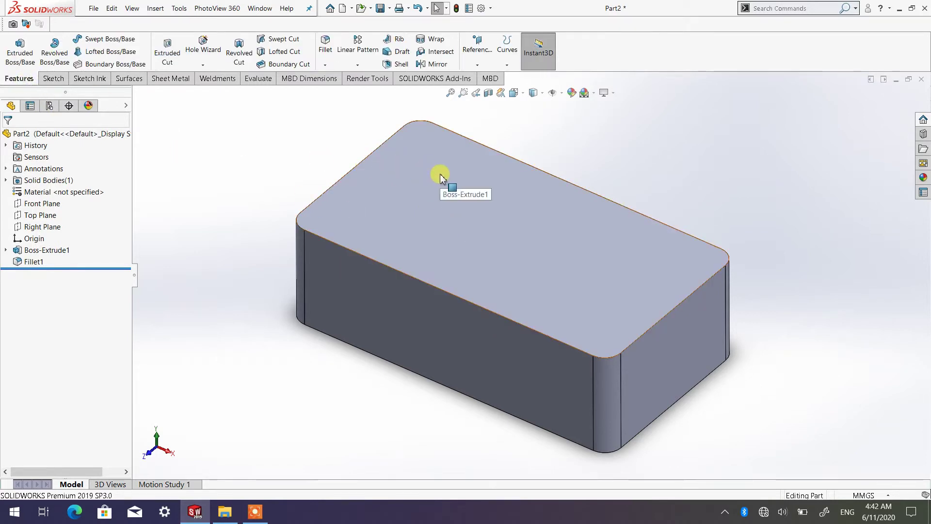
scroll(440, 175, "up", 1)
scroll(451, 177, "down", 1)
scroll(532, 199, "up", 1)
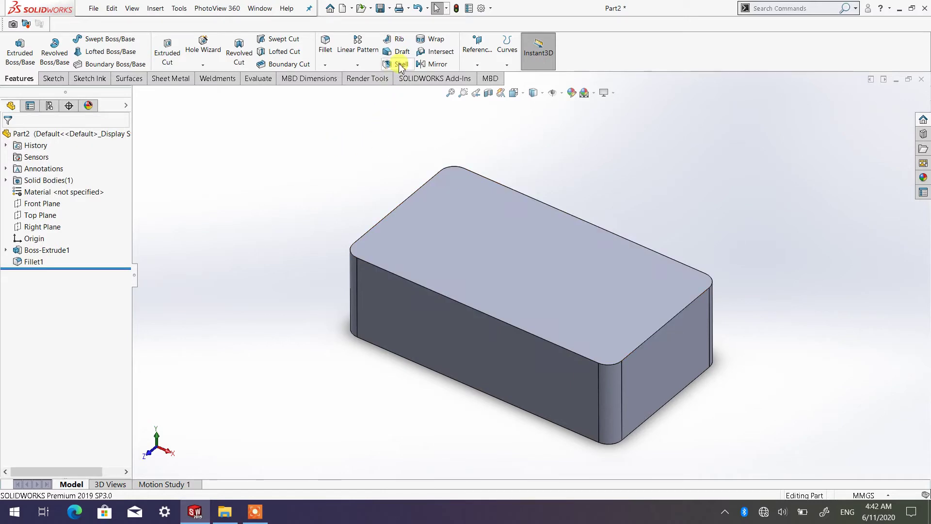
Step: Shell the block inward with a 5 mm wall thickness, removing its top face and showing the preview
left_click(400, 65)
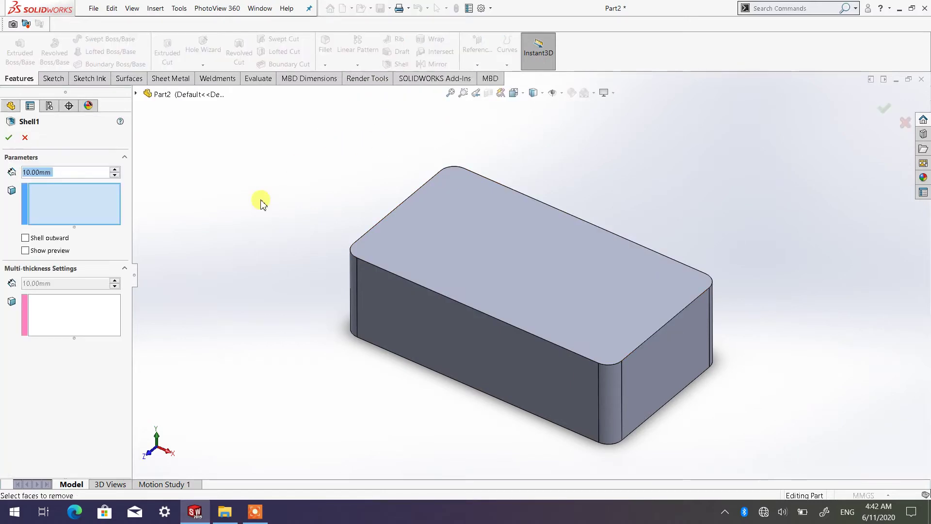
double_click(22, 172)
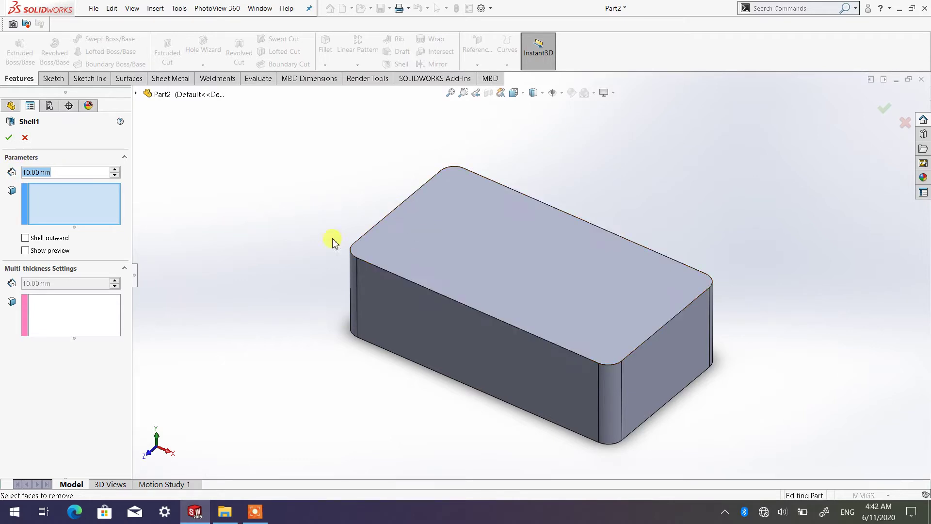
type("5")
key("Return")
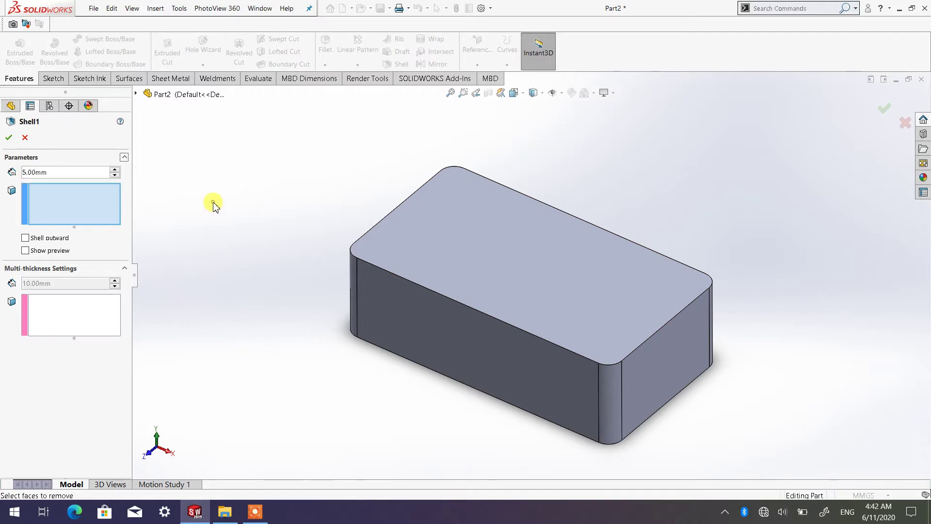
left_click(26, 250)
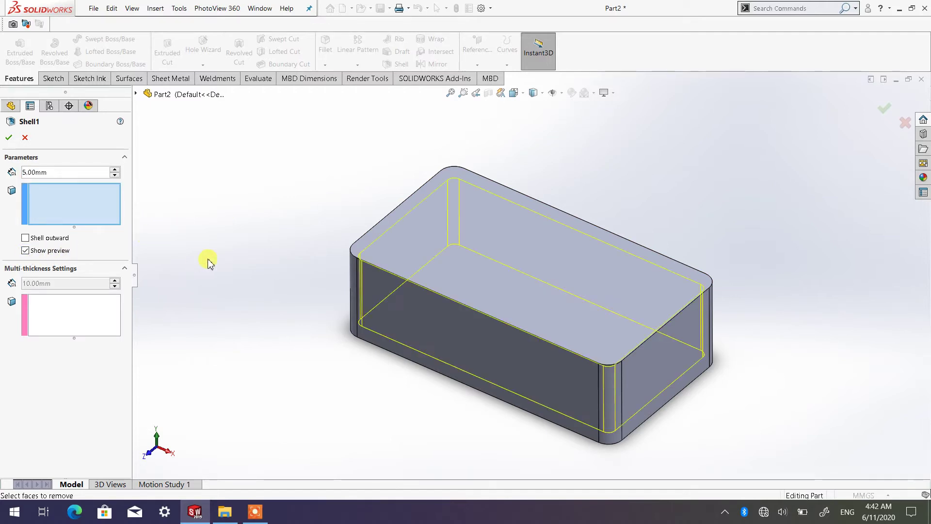
left_click(81, 207)
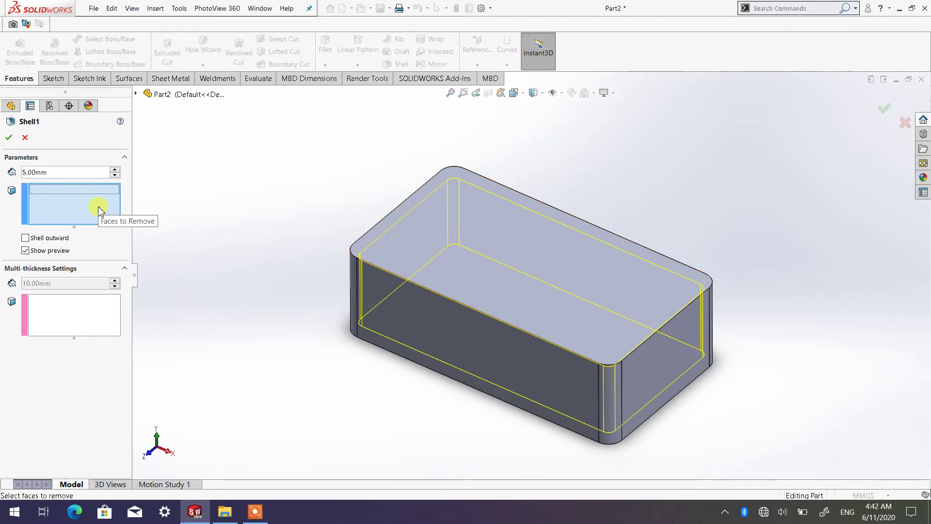
left_click(500, 277)
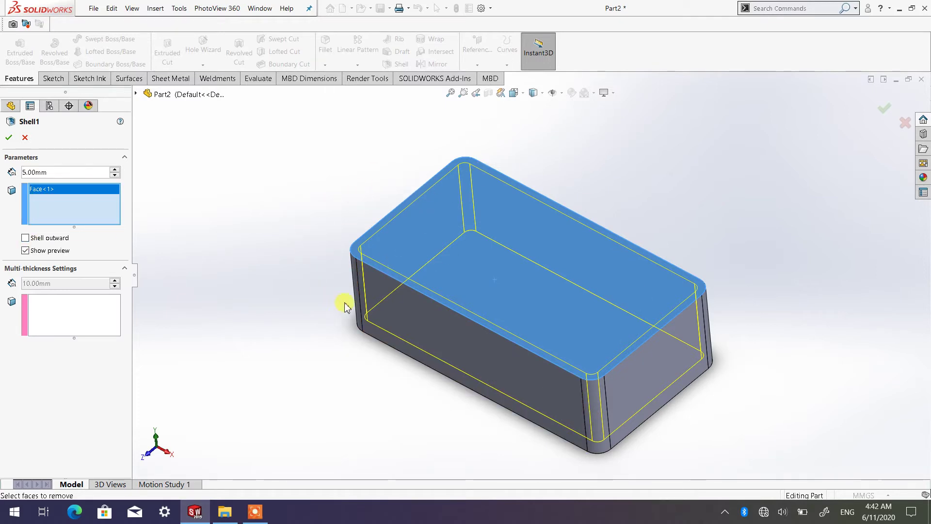
left_click(25, 239)
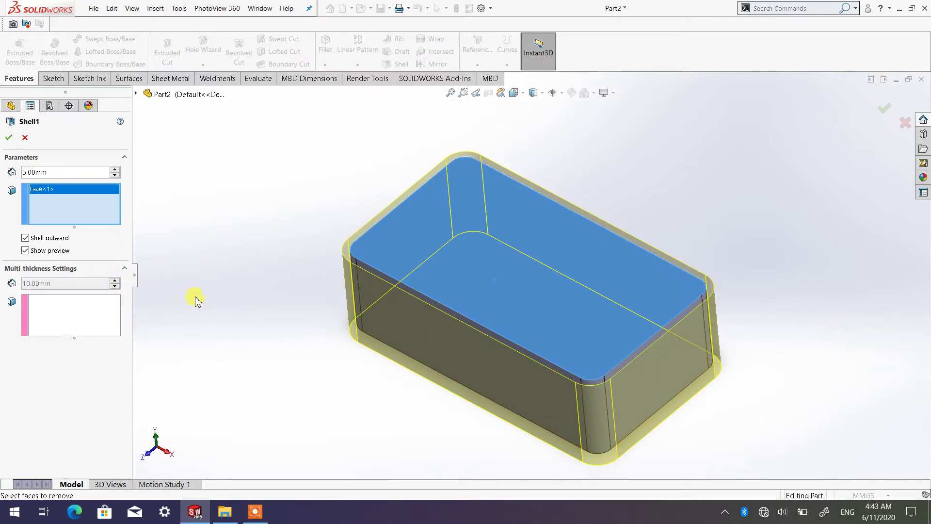
left_click(25, 238)
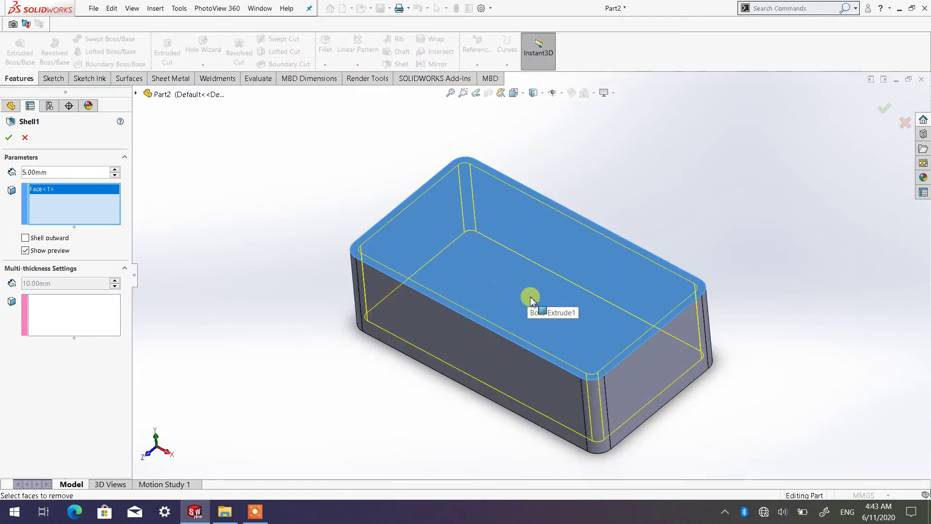
middle_click_drag(528, 296, 625, 345)
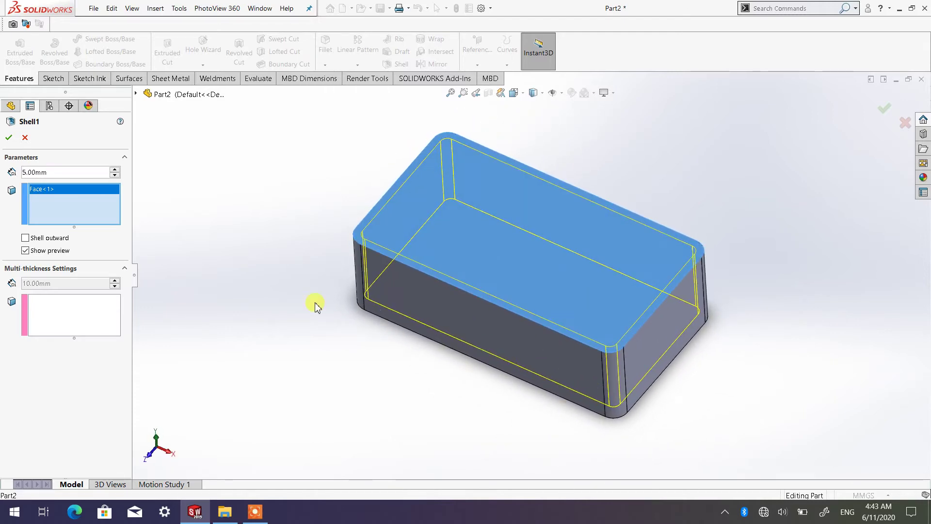
left_click(8, 138)
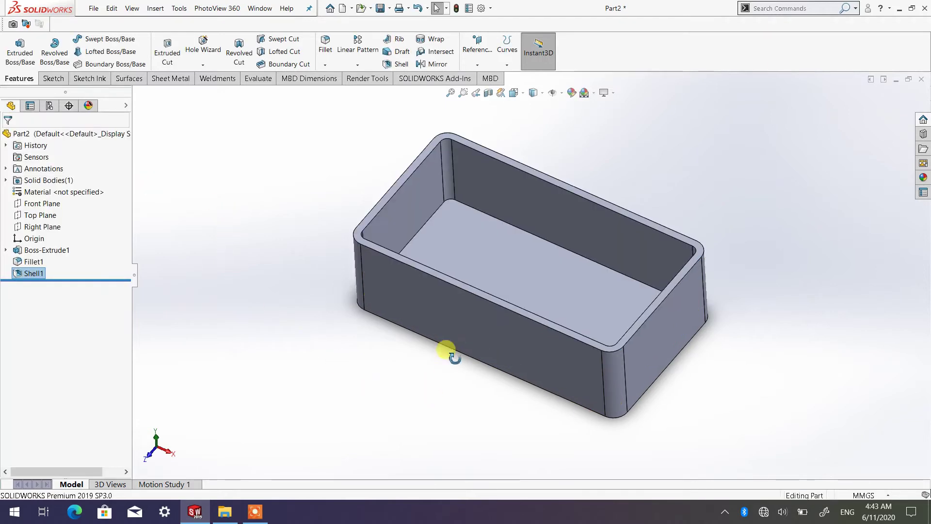
Step: Inspect the shelled box's wall and floor thickness in a front wireframe view, and return to the shaded isometric view
middle_click_drag(451, 353, 473, 321)
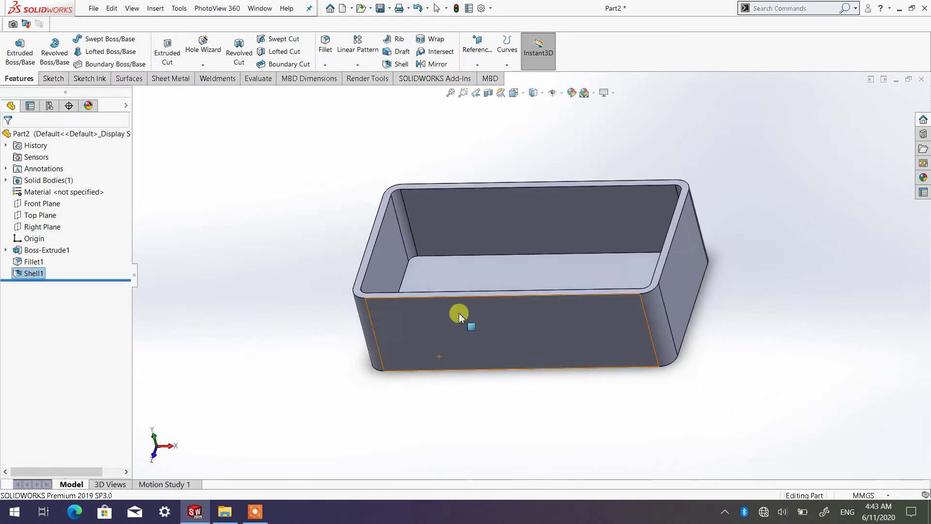
left_click(526, 101)
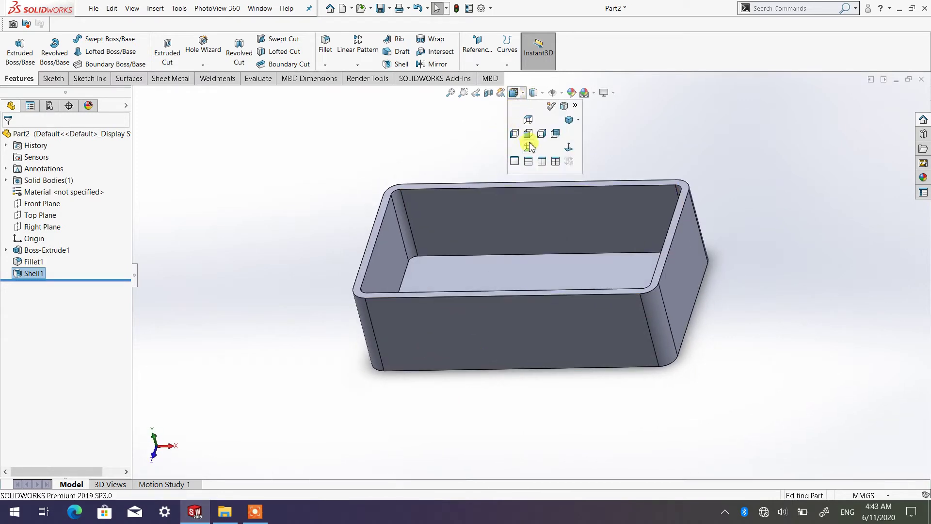
left_click(529, 137)
left_click(534, 93)
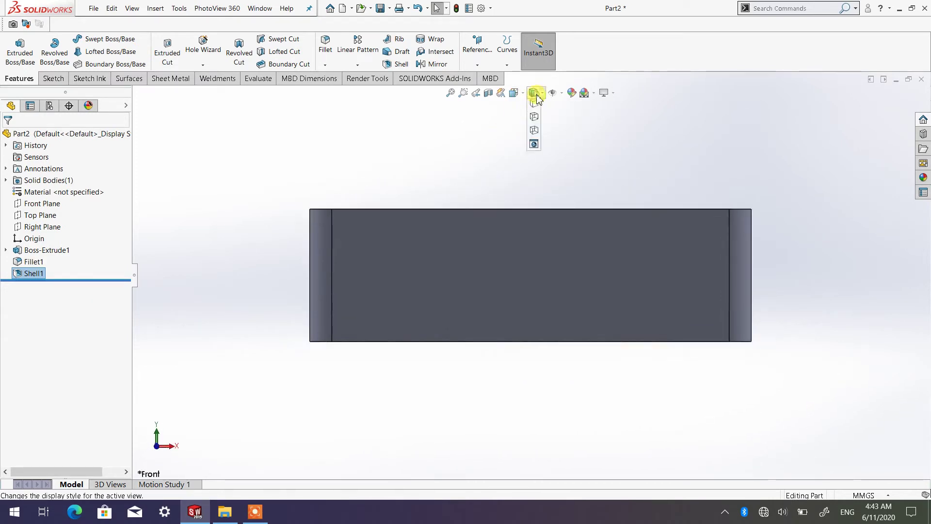
left_click(534, 161)
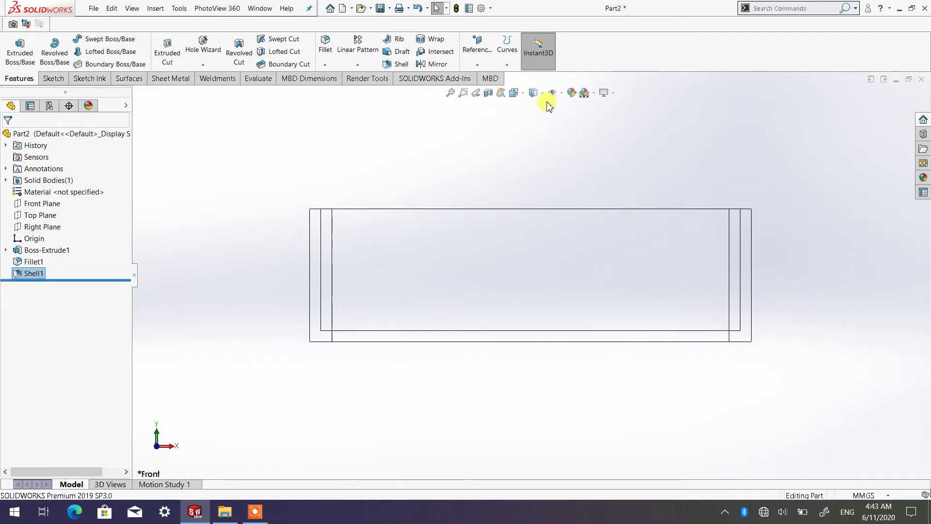
left_click(515, 93)
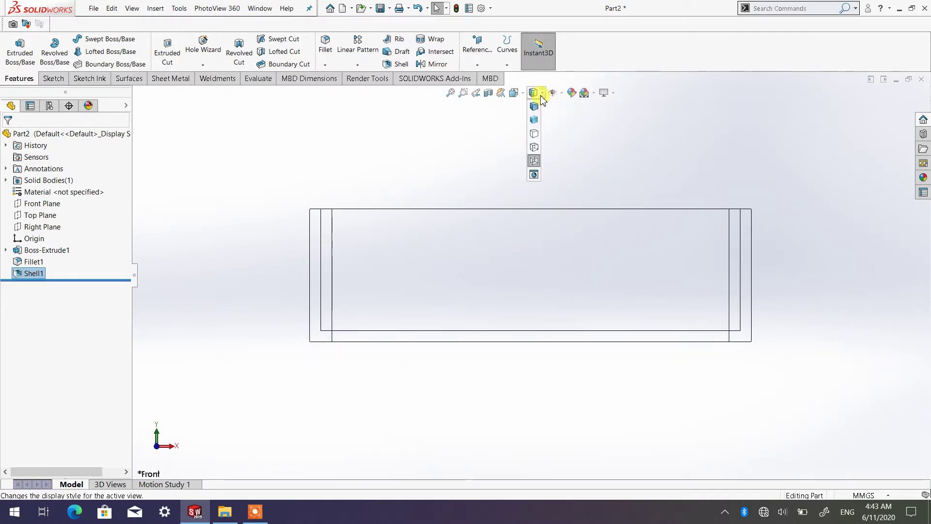
left_click(536, 108)
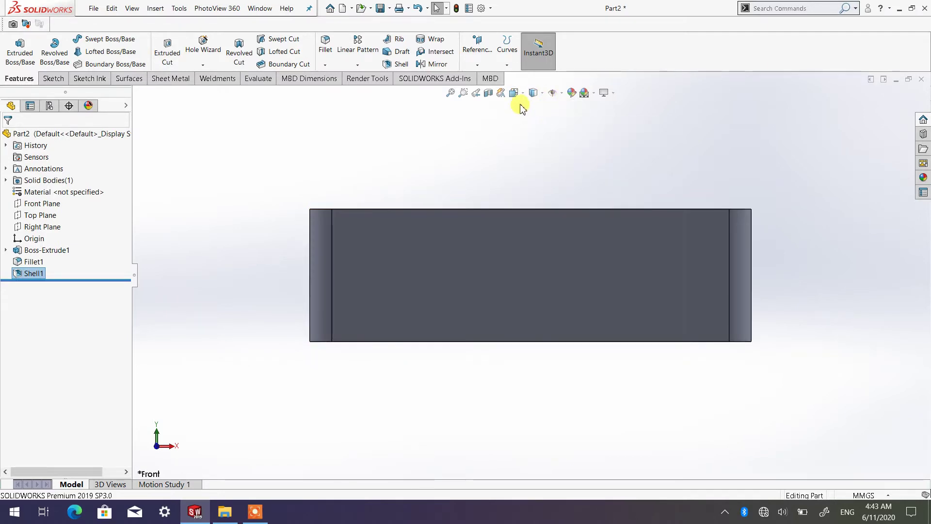
left_click(514, 93)
left_click(578, 120)
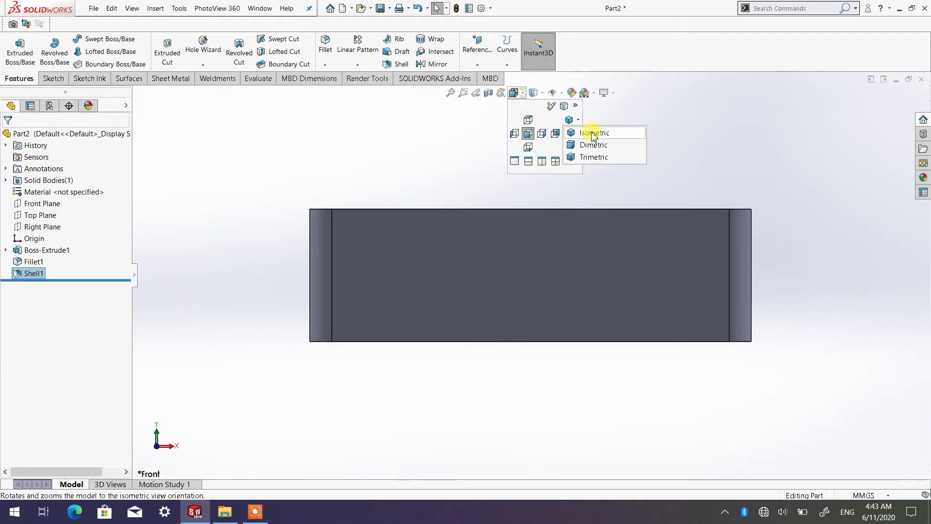
left_click(594, 135)
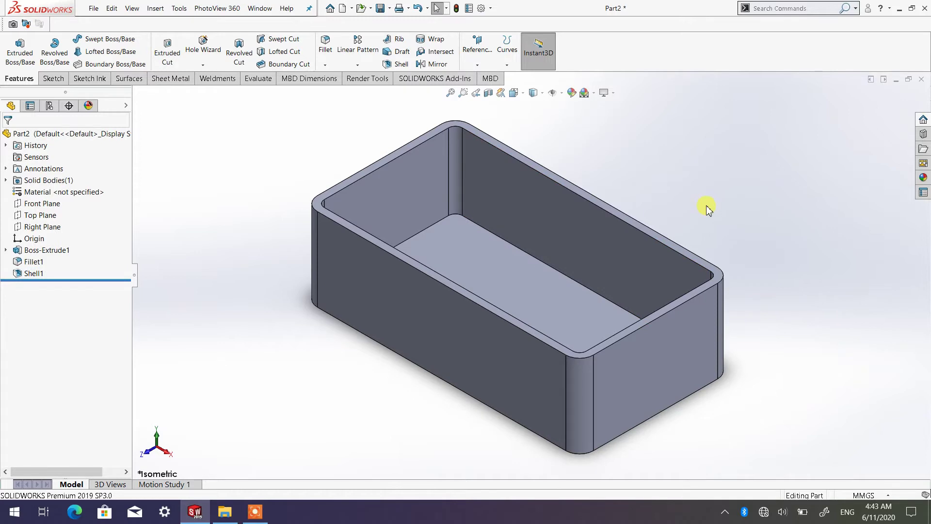
Step: Measure the distance between the inner and outer edges of the box's long rear rim
scroll(629, 198, "down", 2)
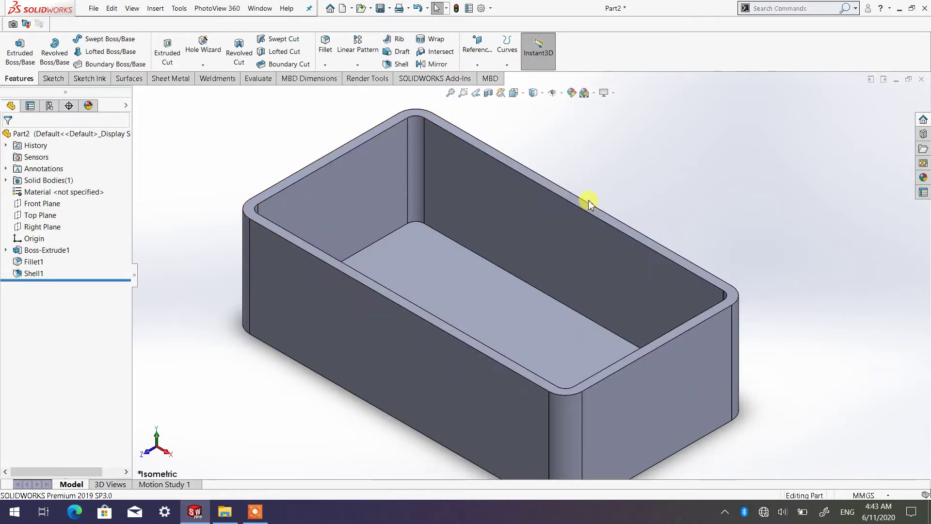
scroll(589, 197, "down", 2)
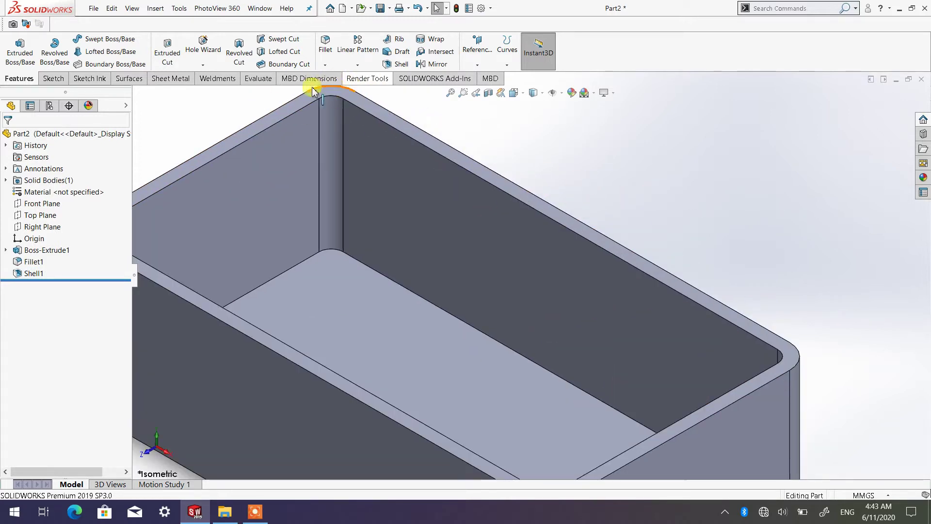
left_click(256, 79)
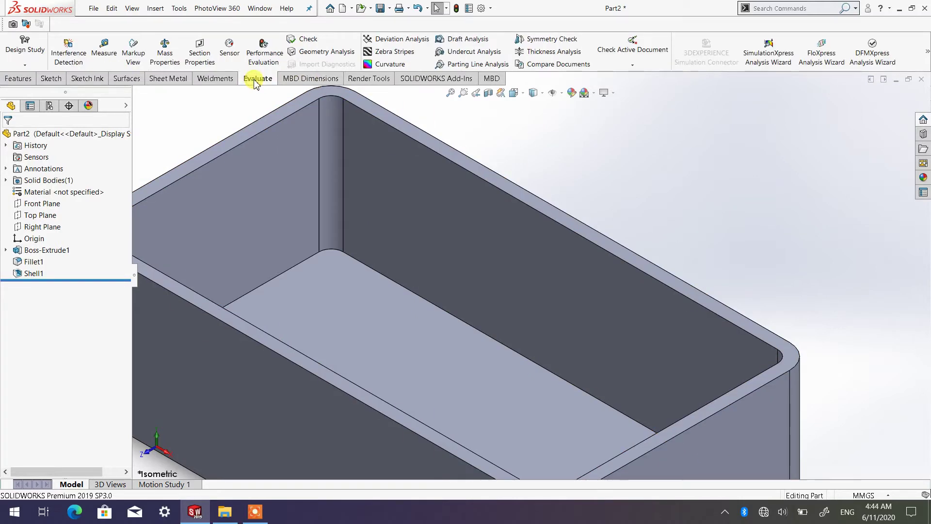
left_click(103, 48)
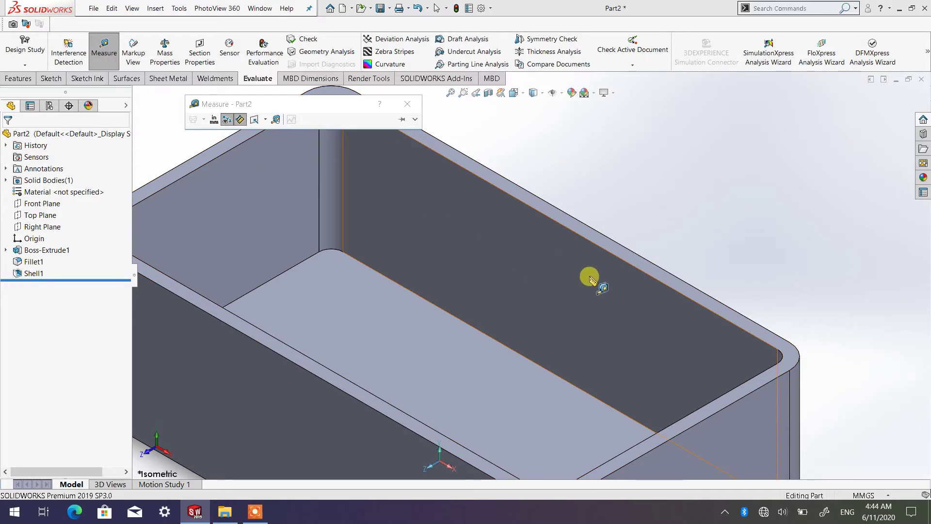
left_click(577, 236)
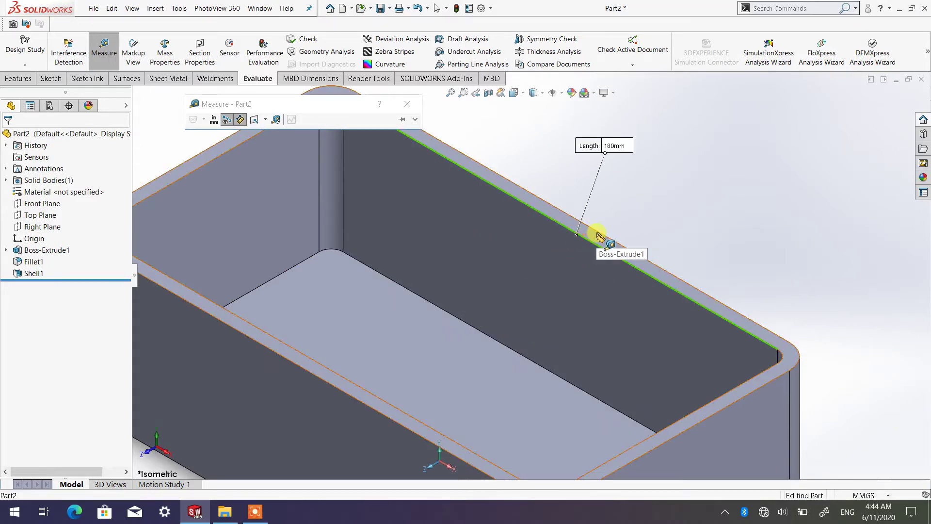
left_click(600, 235)
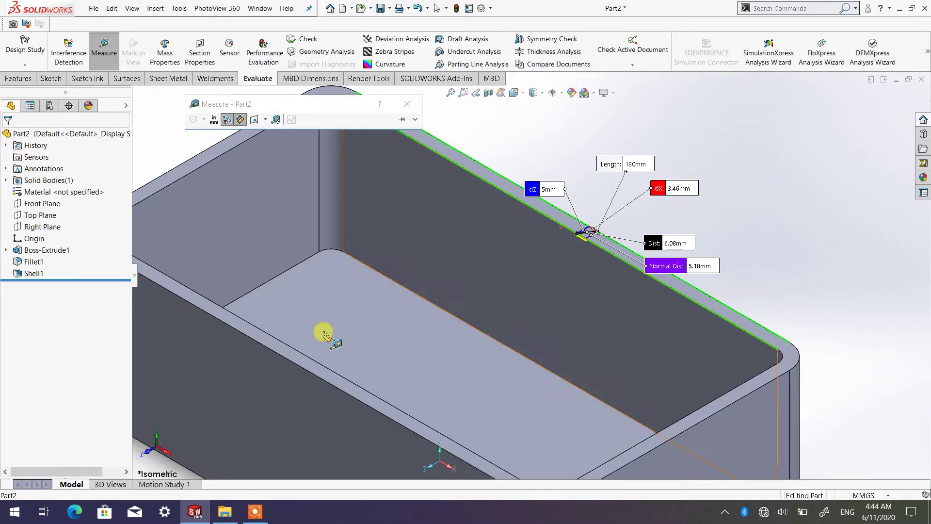
left_click_drag(532, 190, 534, 145)
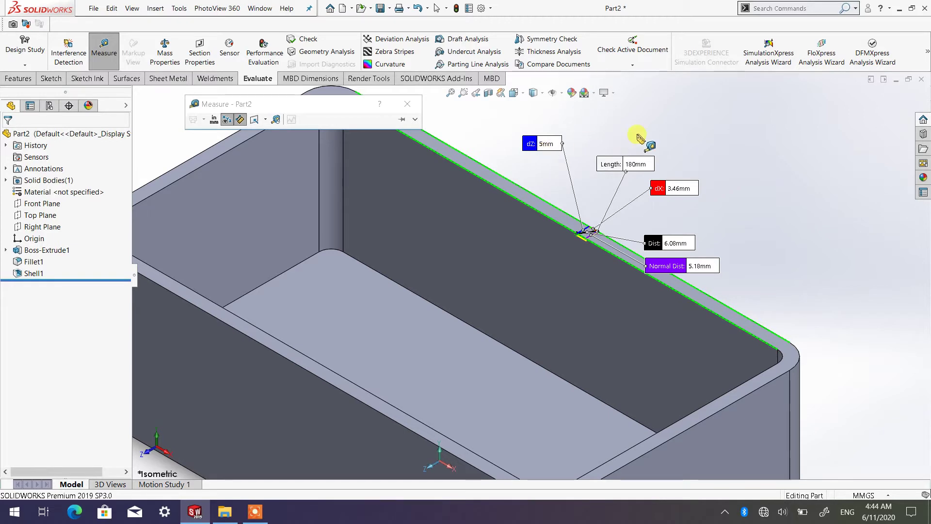
key("Escape")
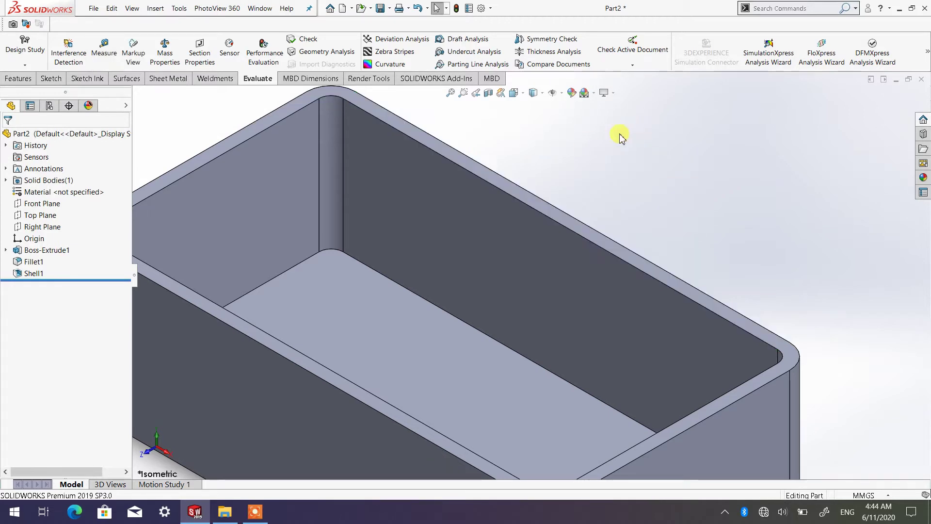
Step: Start a sketch on the box's inner floor face and orient the view normal to it
scroll(432, 264, "up", 5)
scroll(478, 357, "down", 2)
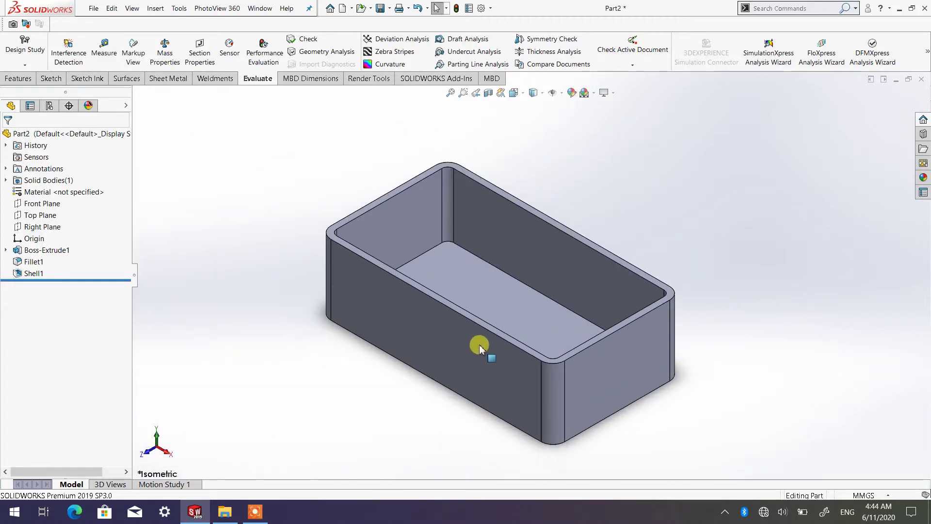
middle_click_drag(398, 279, 501, 289)
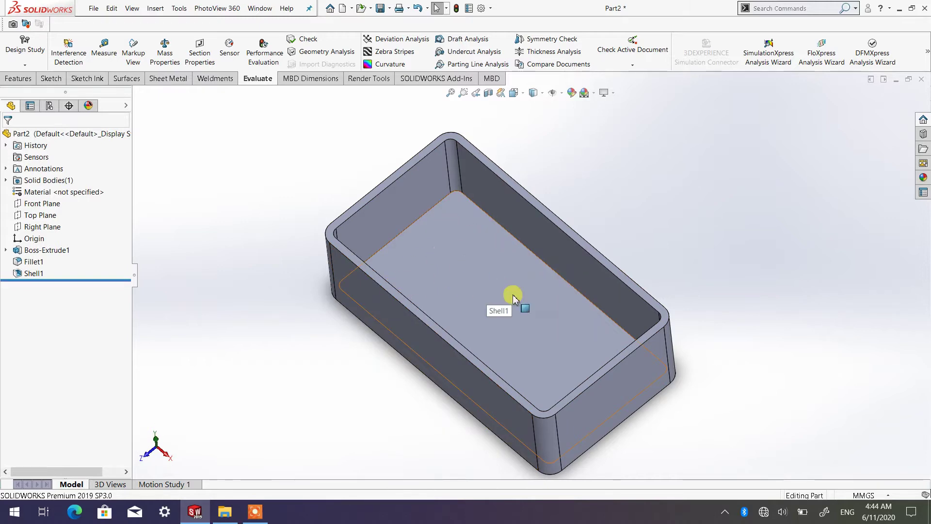
mouse_move(524, 335)
middle_mouse_down()
mouse_move(534, 368)
mouse_move(524, 345)
middle_mouse_up()
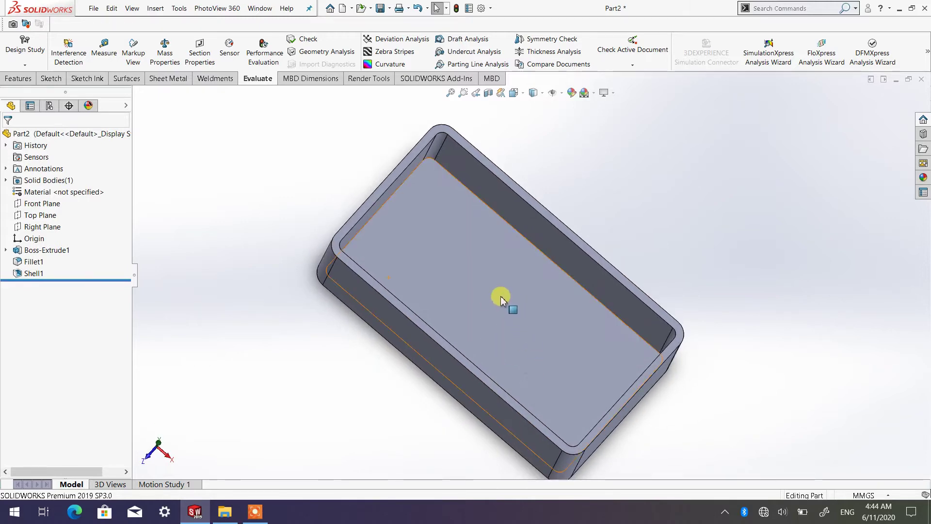
middle_click_drag(486, 273, 476, 216)
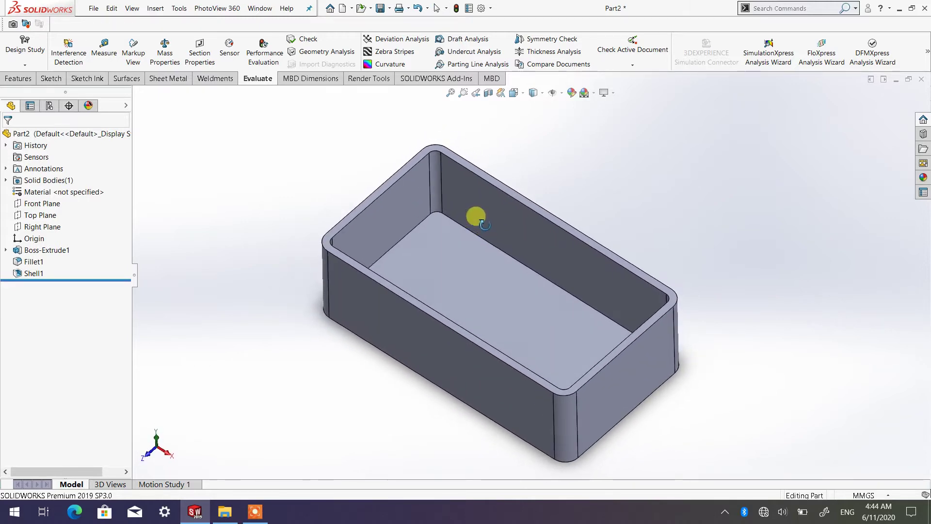
left_click(474, 291)
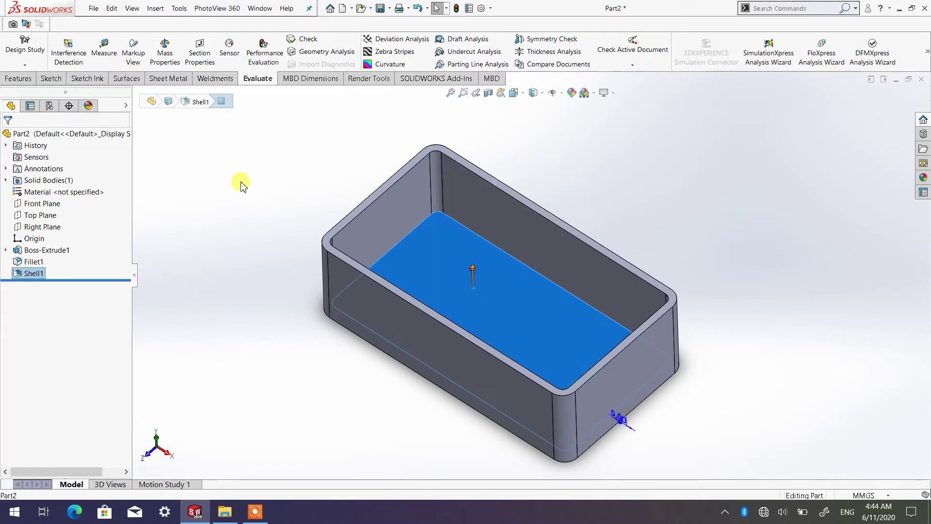
left_click(50, 80)
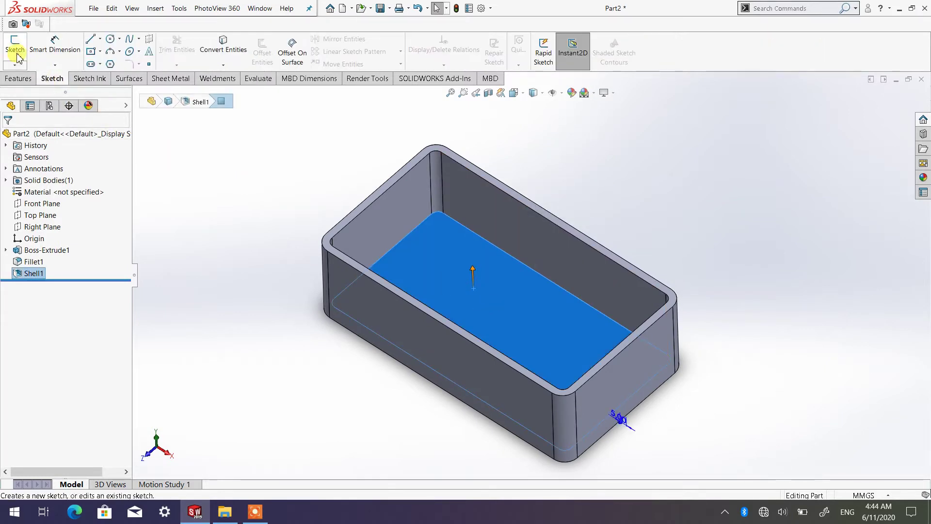
left_click(14, 48)
left_click(521, 95)
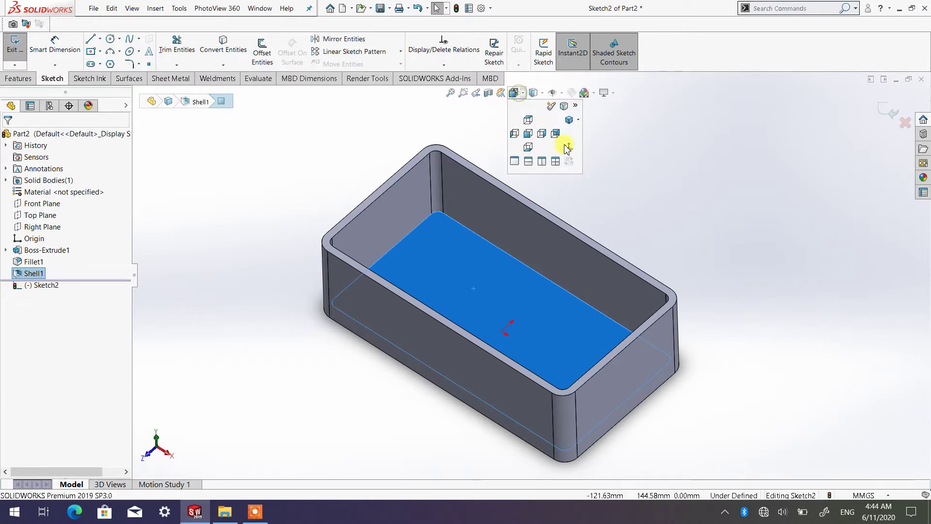
left_click(565, 146)
left_click(755, 243)
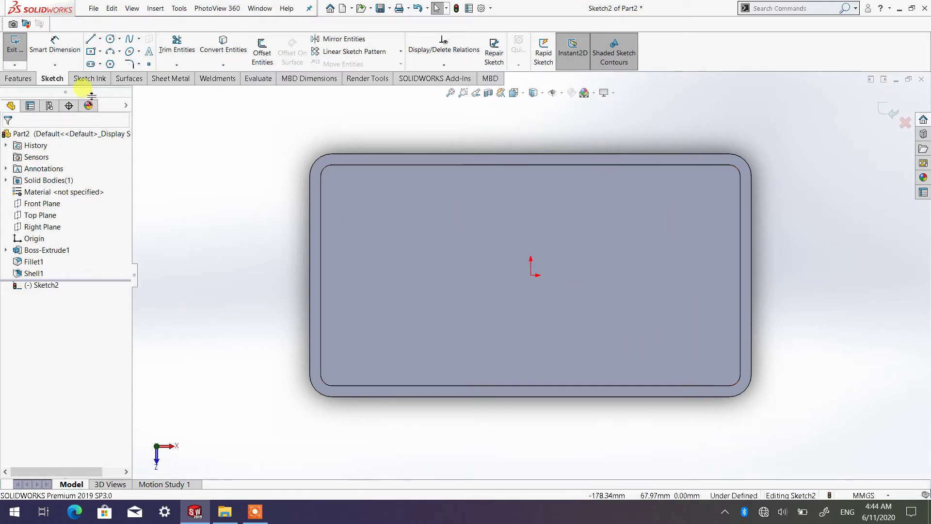
Step: Sketch a vertical straight slot on the floor near the box's left wall, about 69 mm between centres and 11 mm wide
left_click(101, 64)
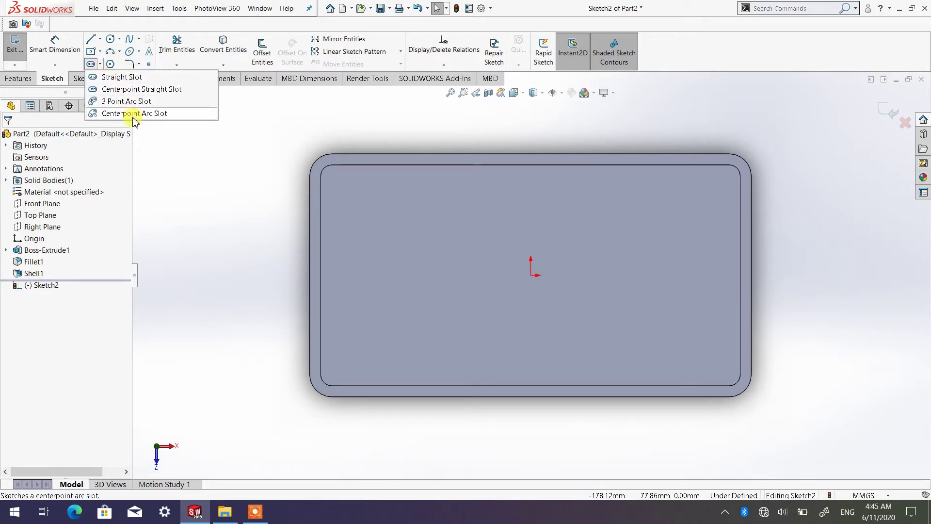
left_click(122, 77)
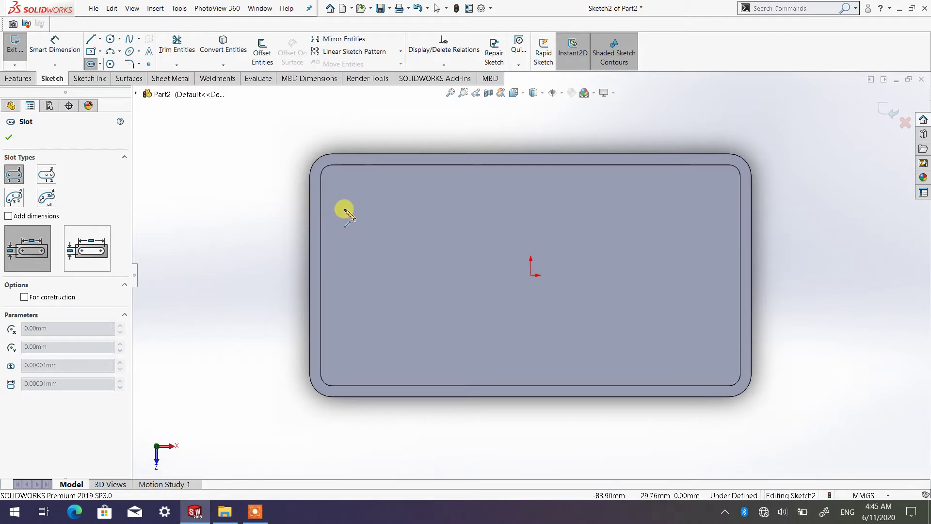
left_click(362, 200)
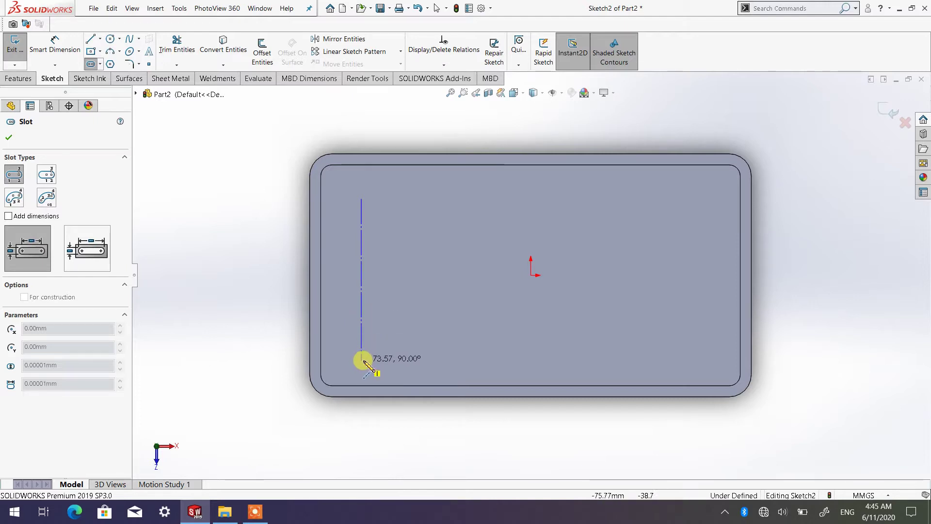
left_click(362, 352)
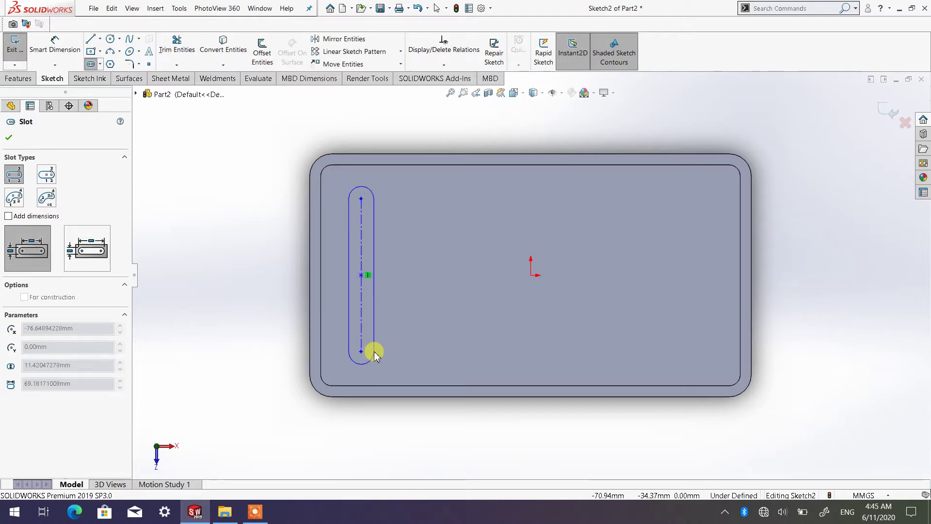
left_click(373, 352)
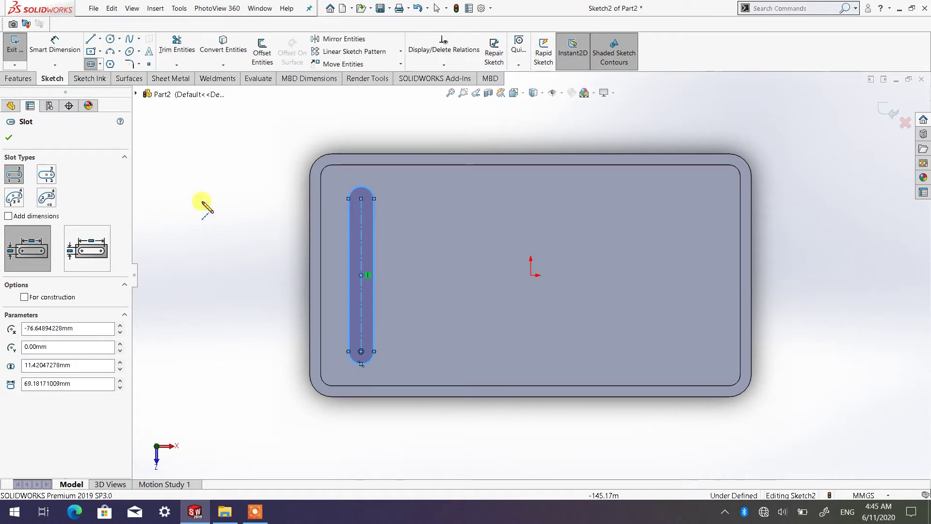
left_click(8, 139)
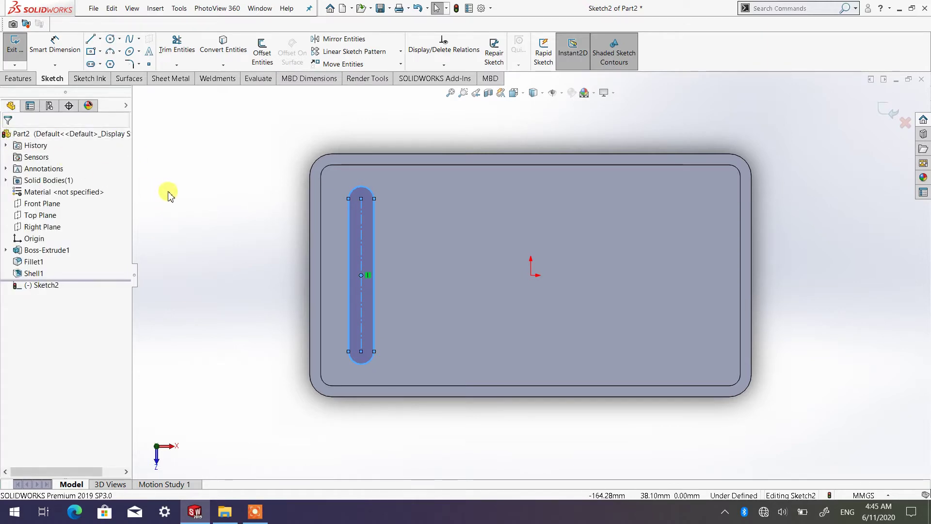
Step: Dimension the slot's rounded end with a 5 mm radius
left_click(55, 46)
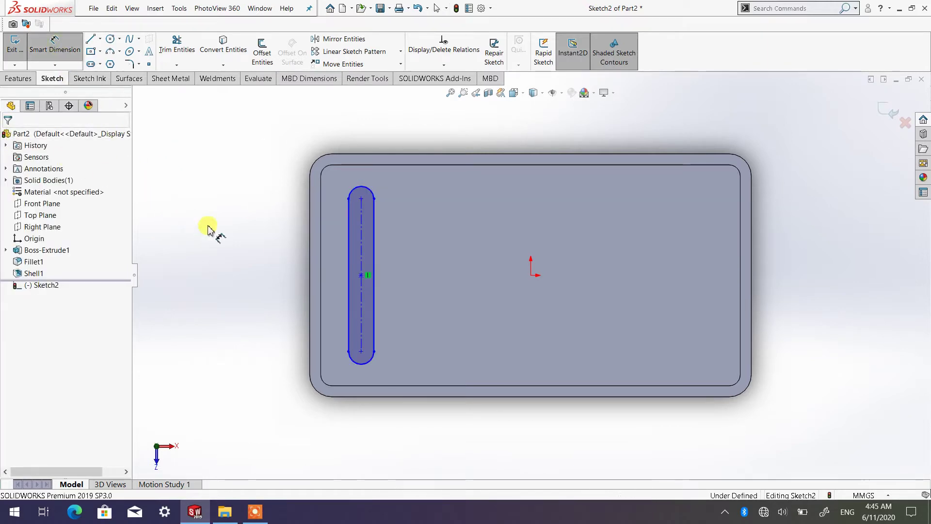
left_click(354, 193)
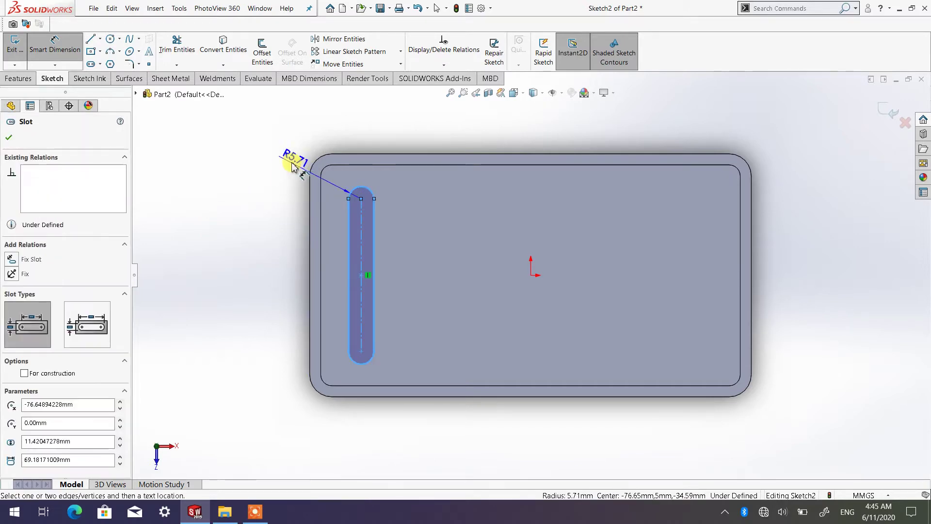
left_click(278, 159)
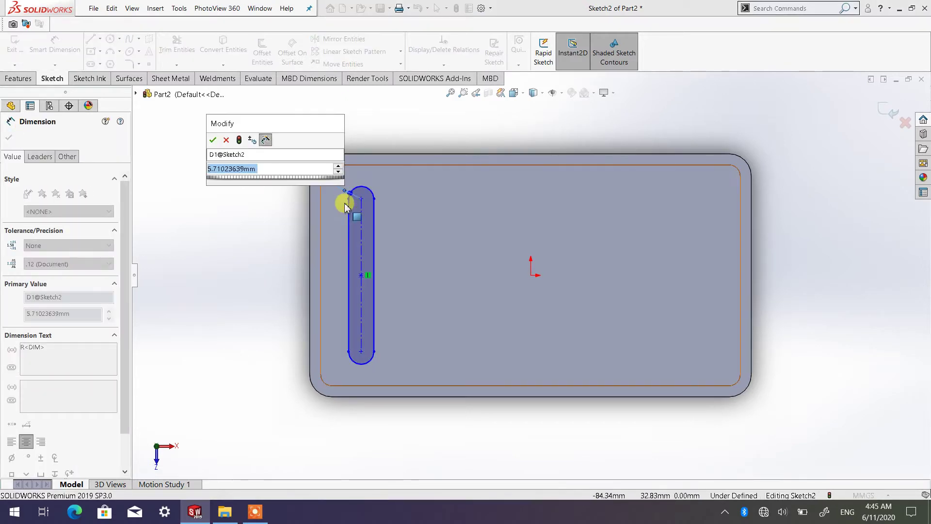
type("5")
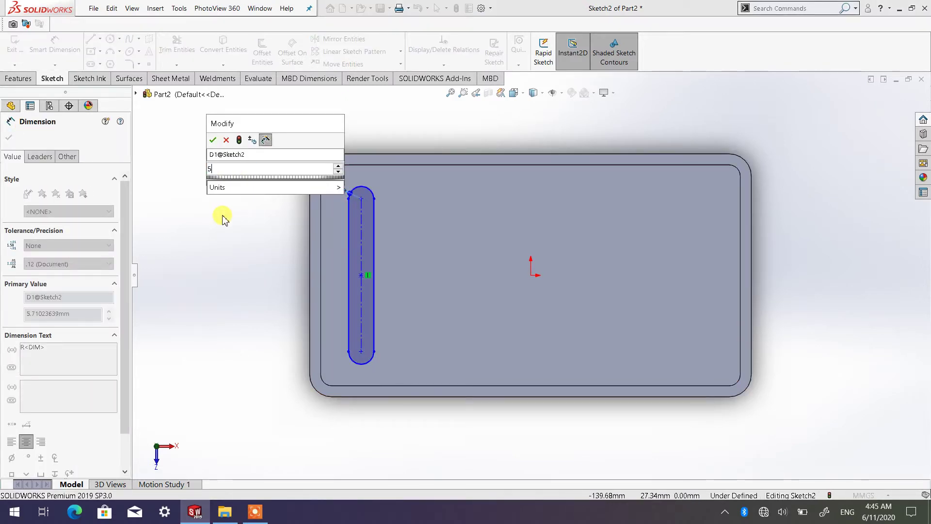
left_click(214, 141)
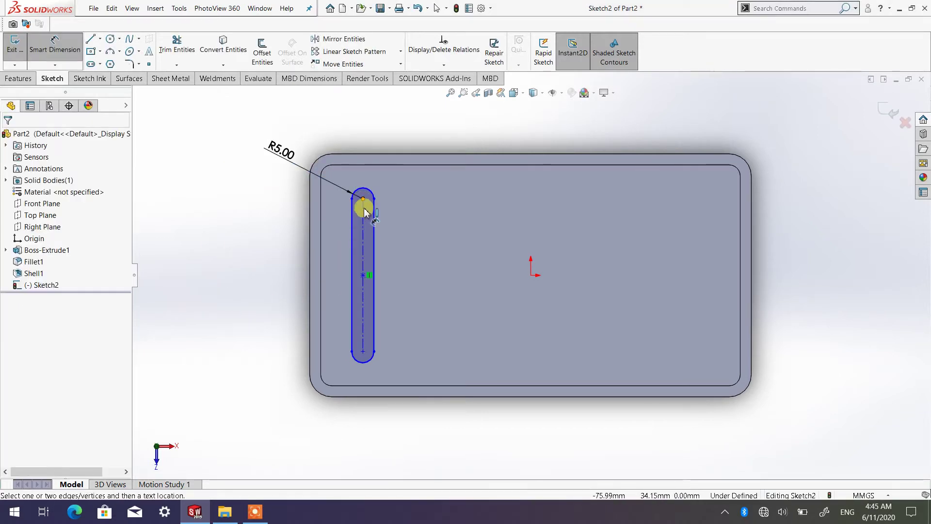
Step: Dimension the slot's centreline length to 70 mm
left_click(364, 245)
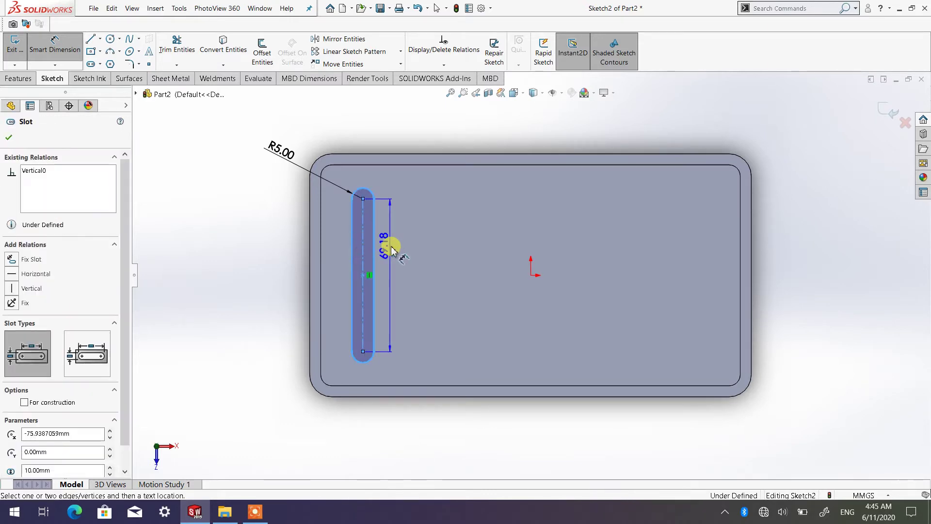
left_click(261, 301)
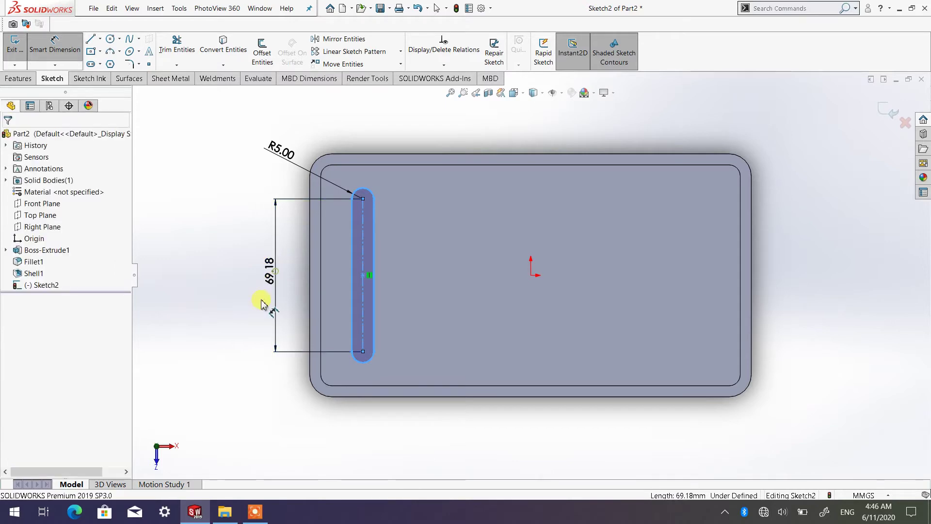
type("70")
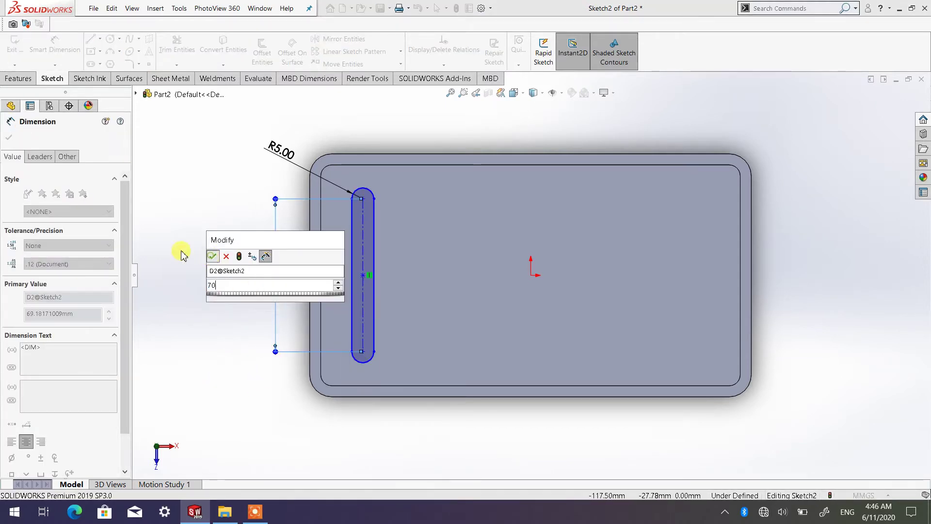
key("Return")
left_click(166, 216)
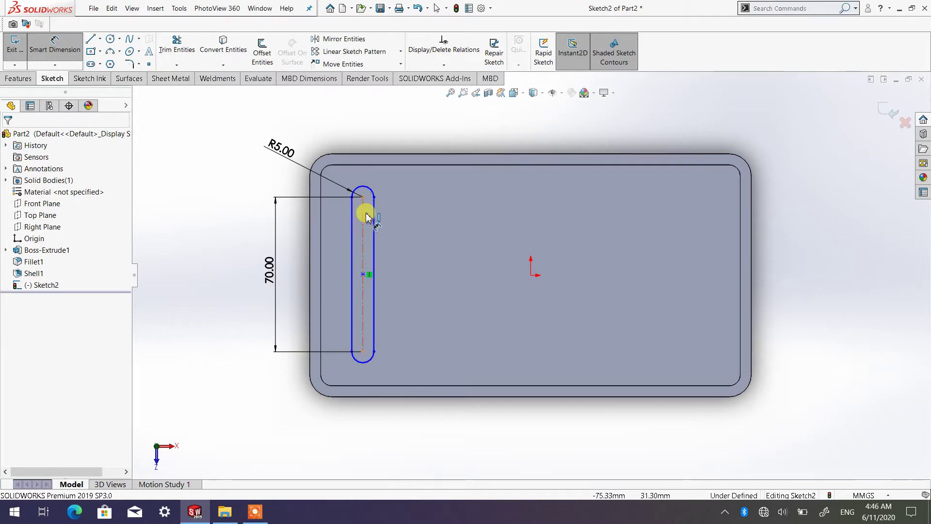
Step: Dimension the slot's centreline 15 mm from the box's left outer edge
left_click(365, 248)
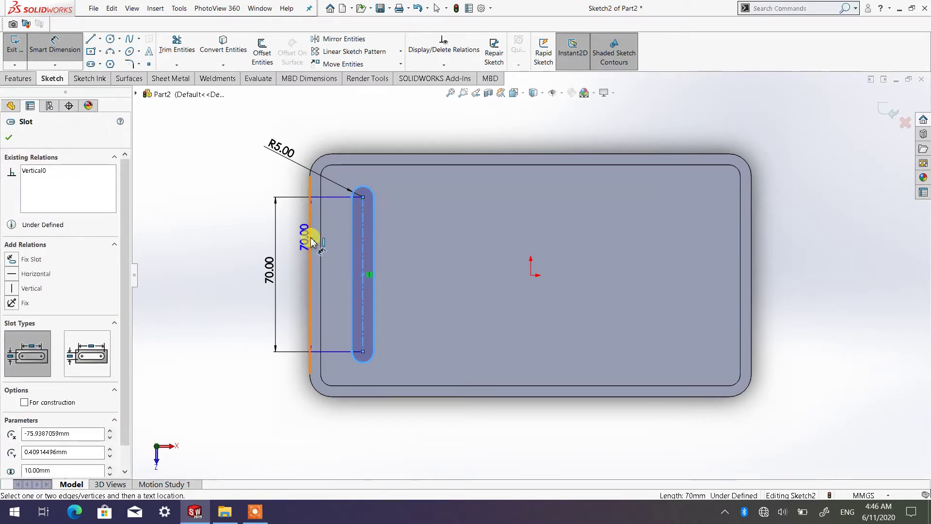
left_click(312, 242)
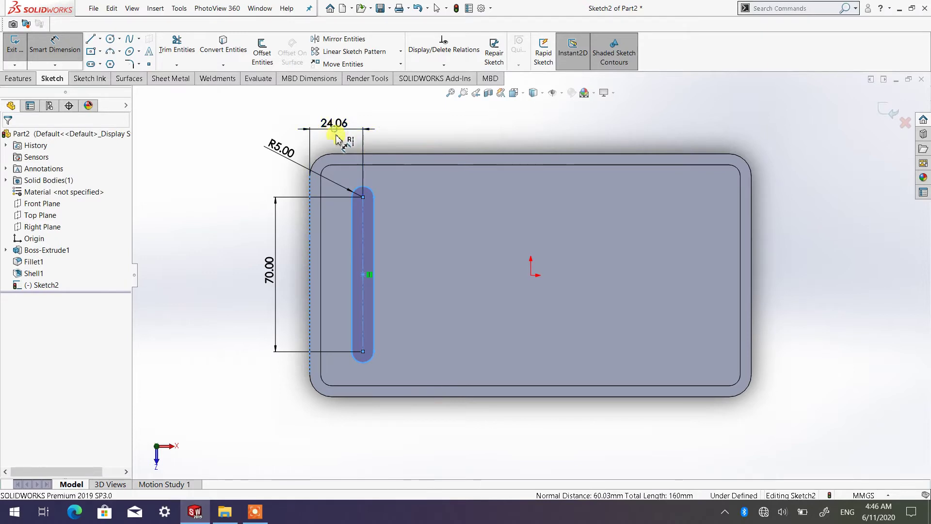
left_click(338, 139)
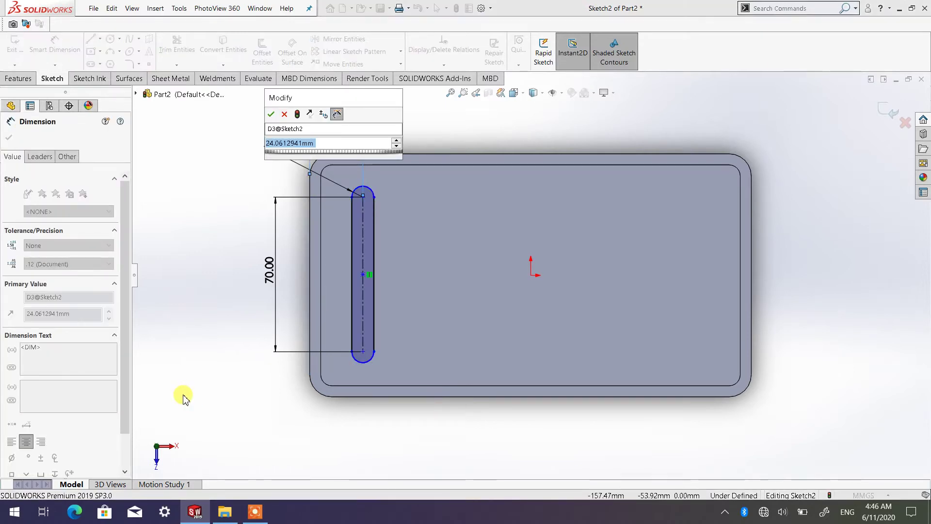
type("15")
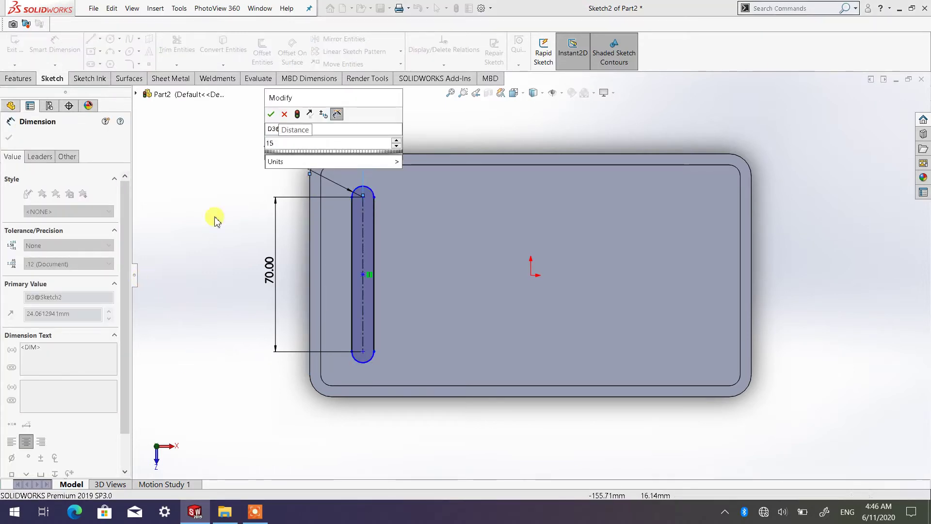
left_click(270, 114)
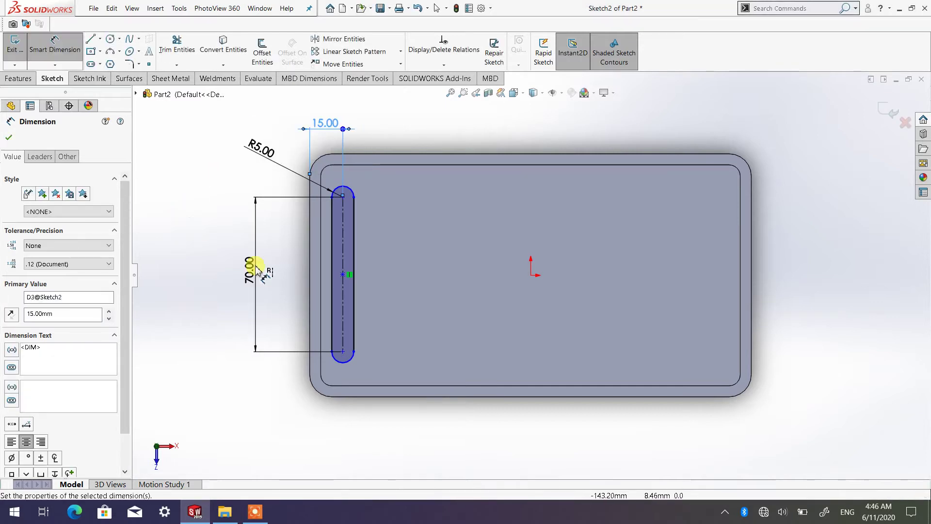
Step: Set the distance between the slot's centreline and the box's left outer edge to 20 mm
double_click(322, 125)
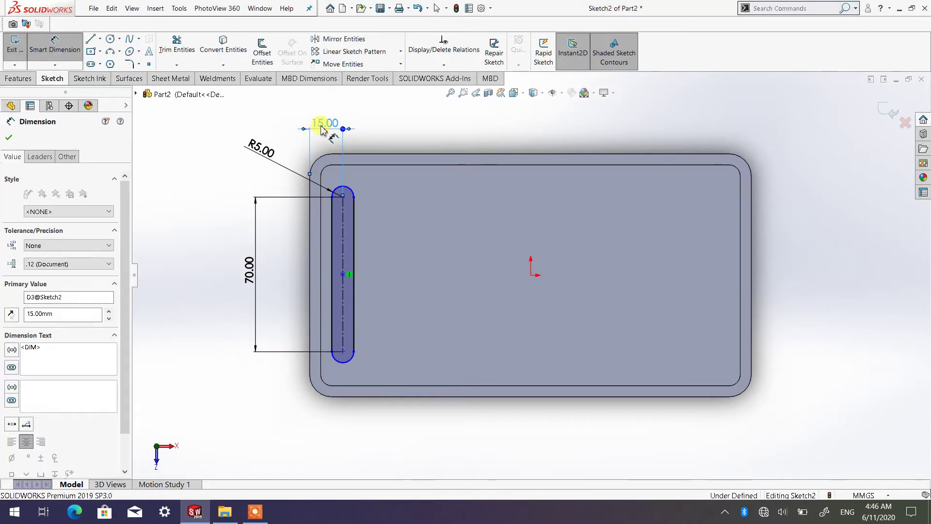
left_click(270, 111)
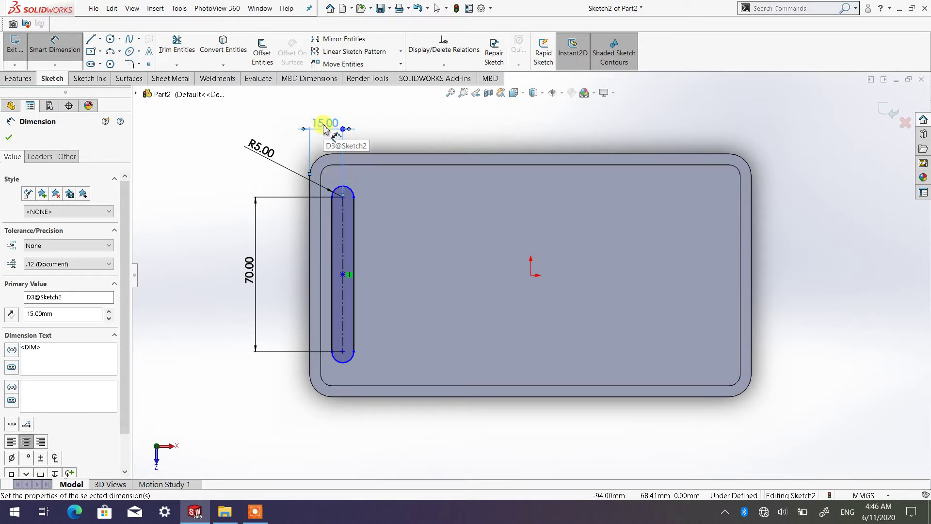
double_click(324, 127)
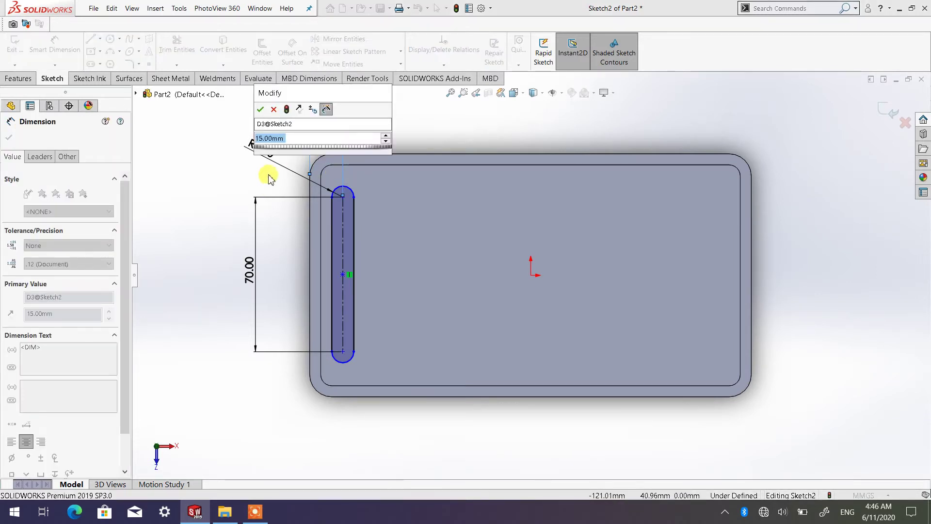
type("2")
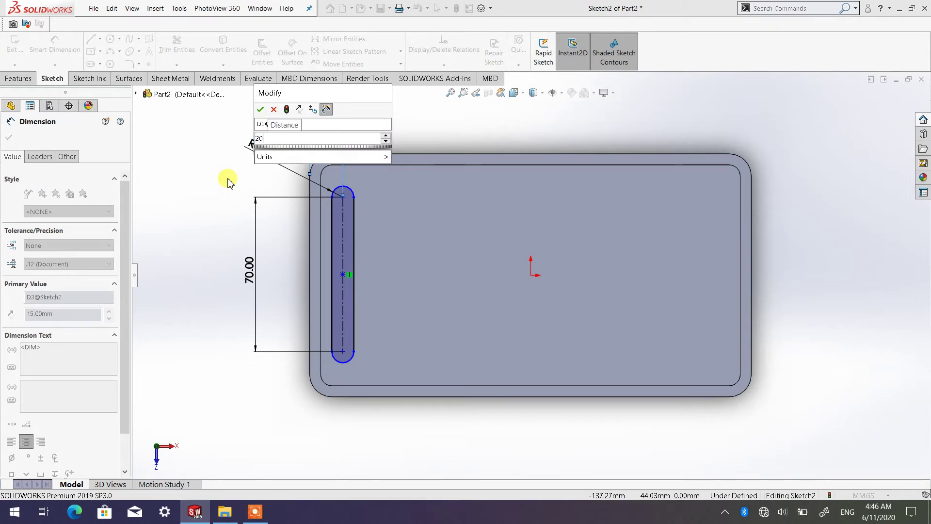
type("0")
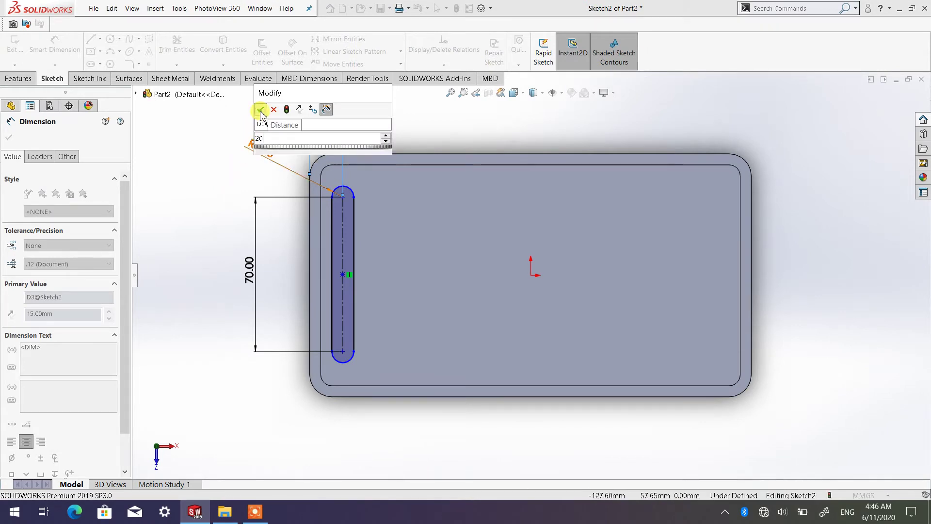
left_click(261, 109)
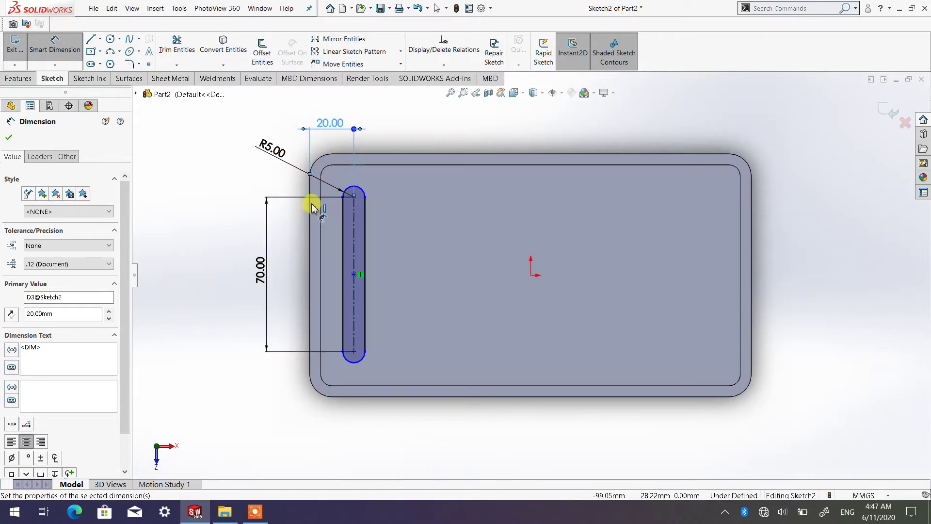
left_click(8, 139)
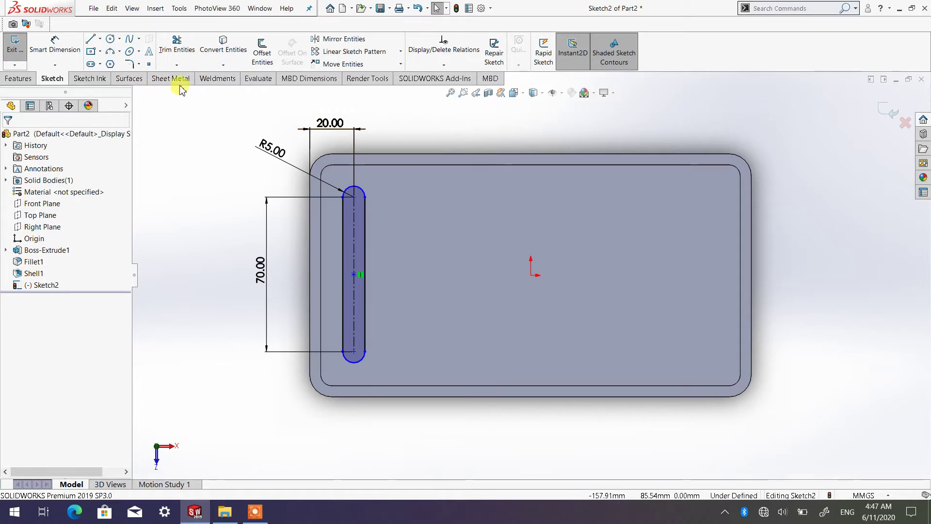
Step: Measure the distance between the box's two long outer edges
left_click(257, 80)
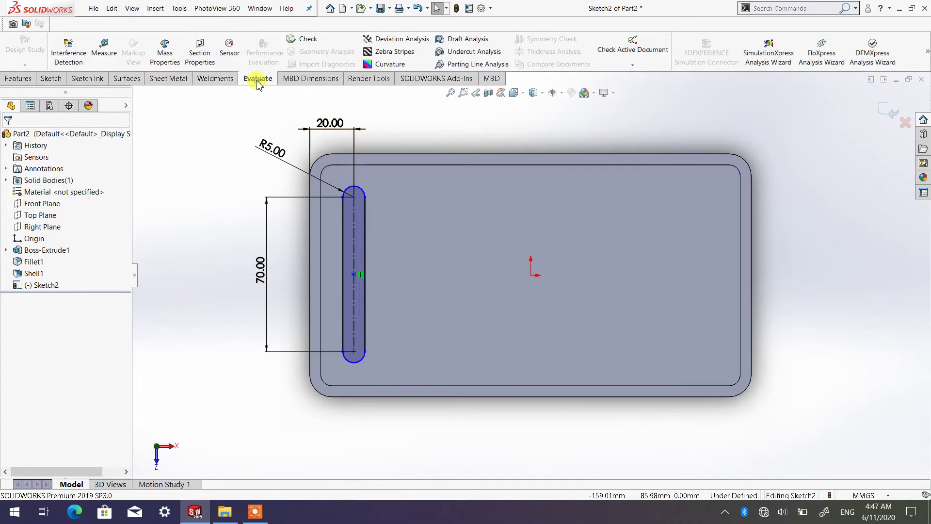
left_click(110, 57)
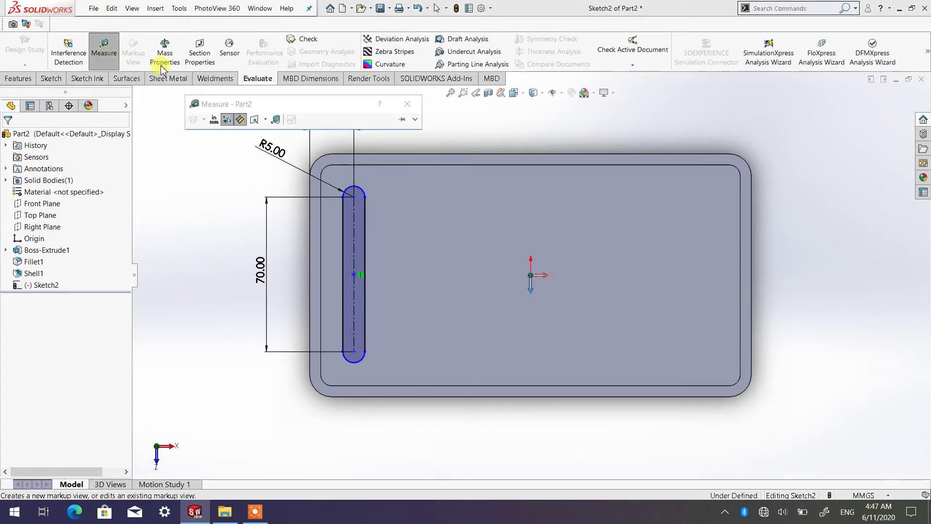
left_click(497, 154)
left_click(500, 397)
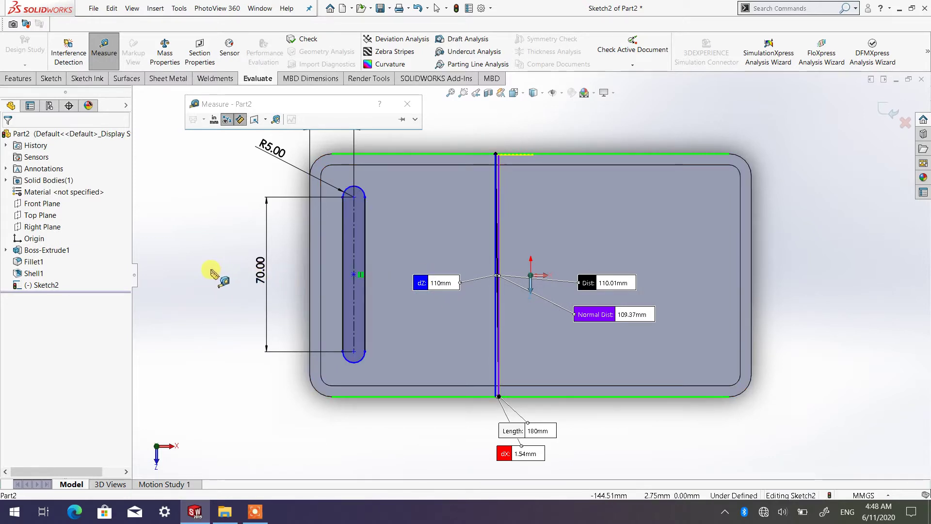
key("Escape")
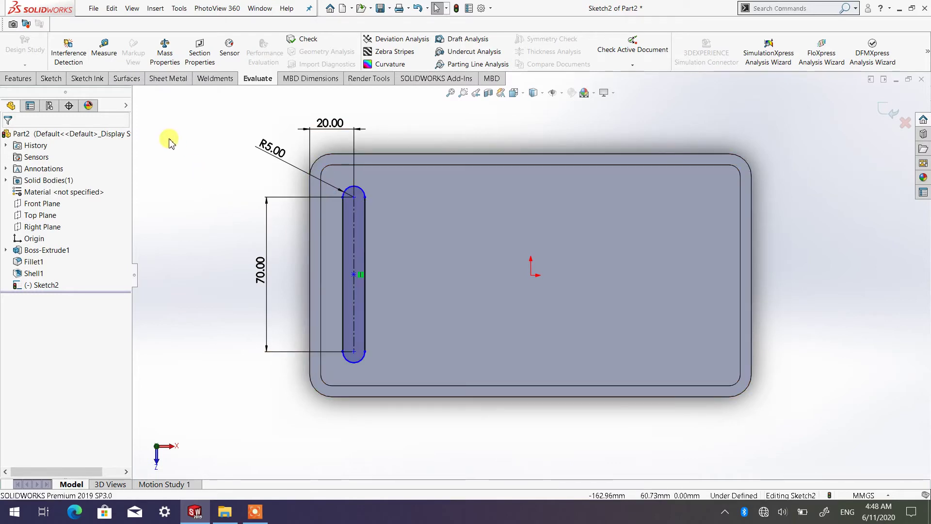
Step: Dimension the slot's centre point 55 mm from the box's long outer edge nearest the slot's lower end
left_click(55, 79)
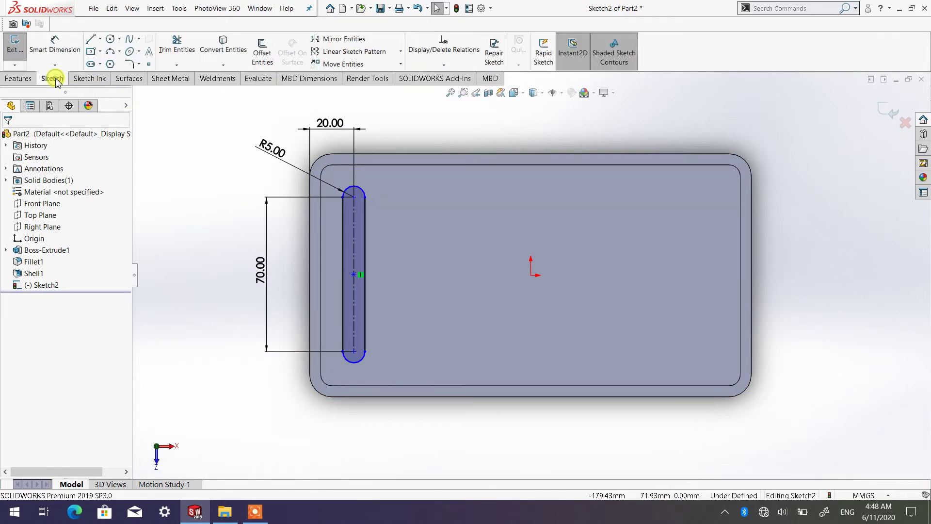
left_click(59, 50)
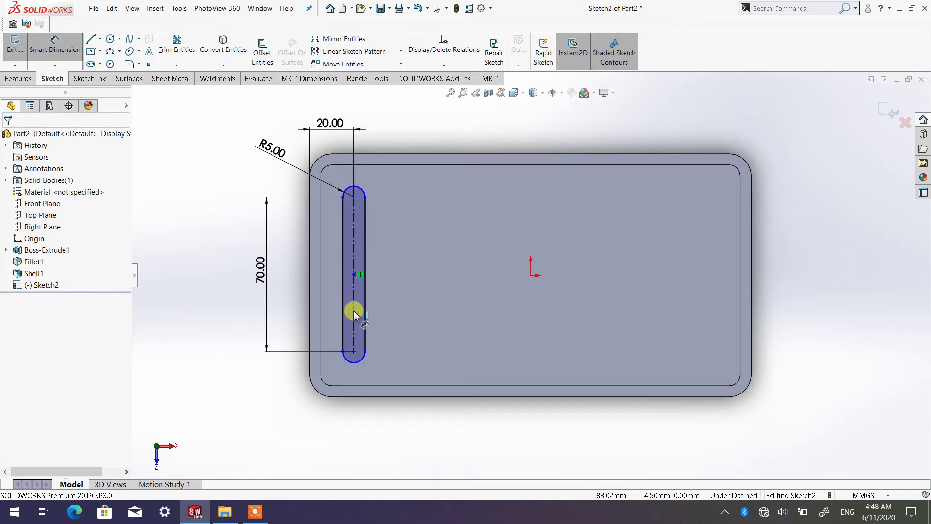
left_click(354, 275)
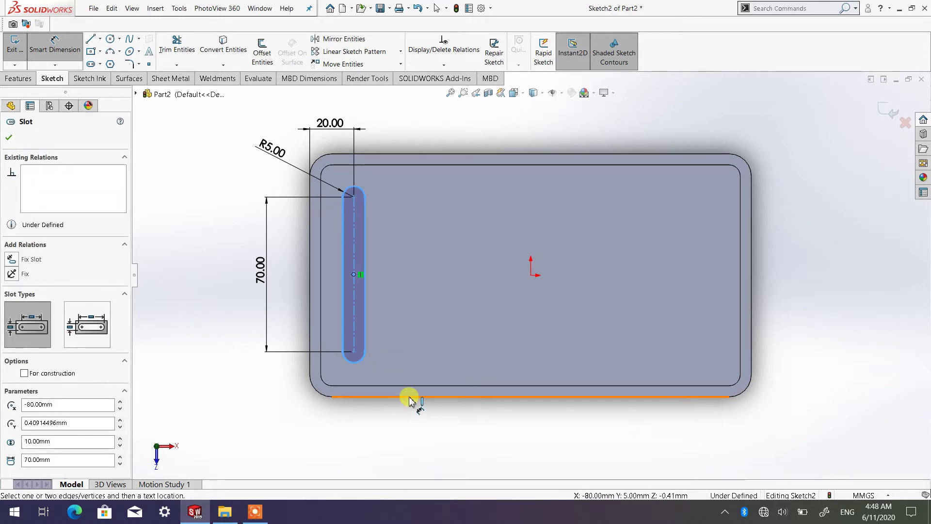
left_click(412, 396)
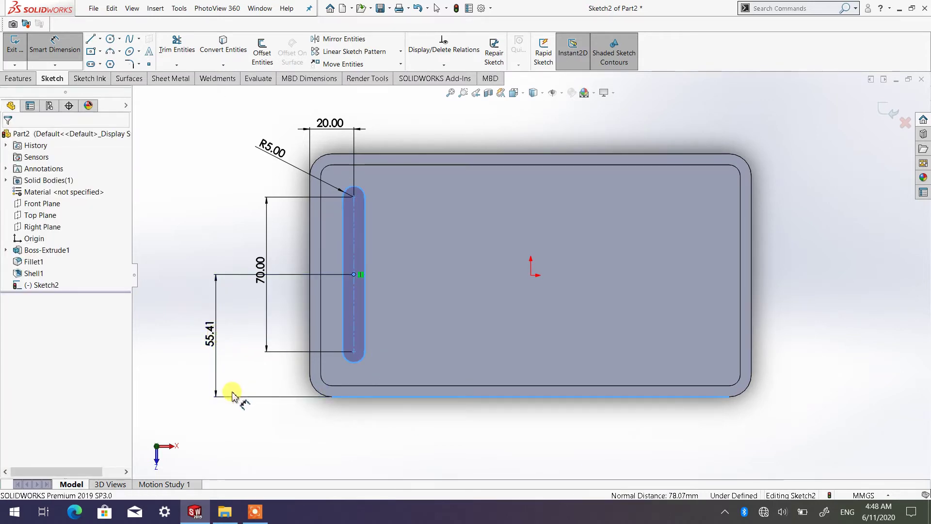
left_click(233, 400)
type("55")
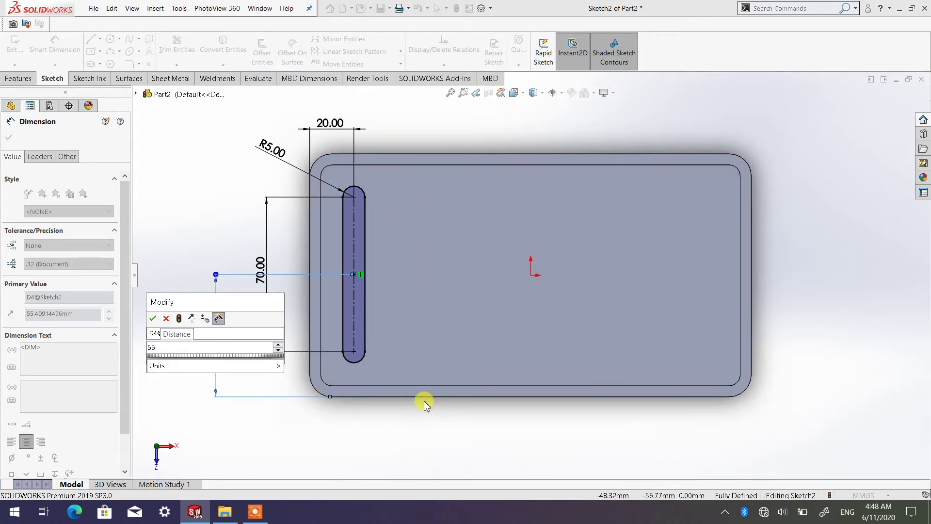
left_click(152, 319)
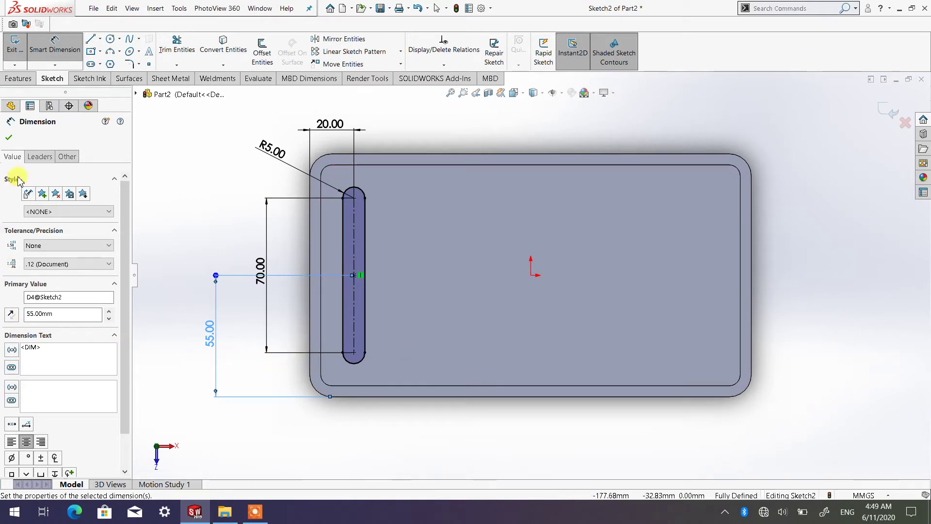
left_click(9, 139)
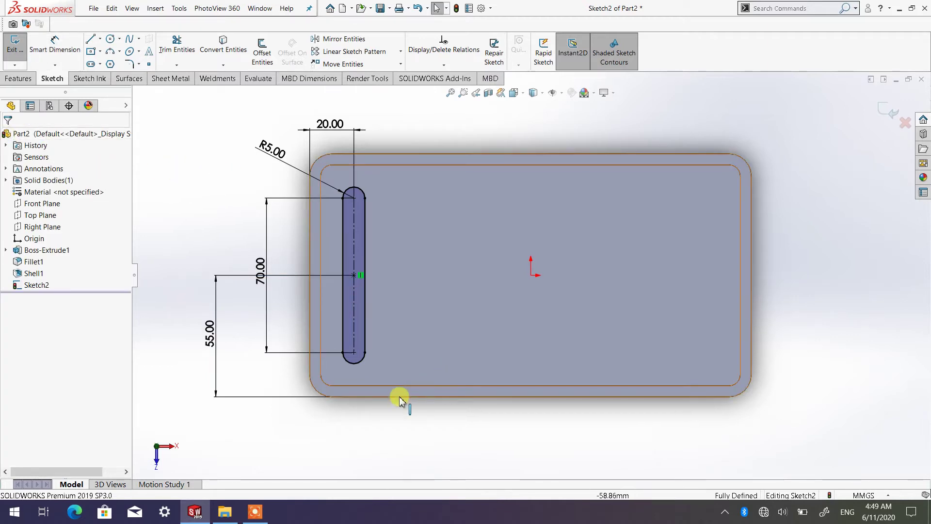
Step: Cut the slot sketch through the box floor with an Extruded Cut set to Through All
middle_click_drag(406, 398, 379, 306)
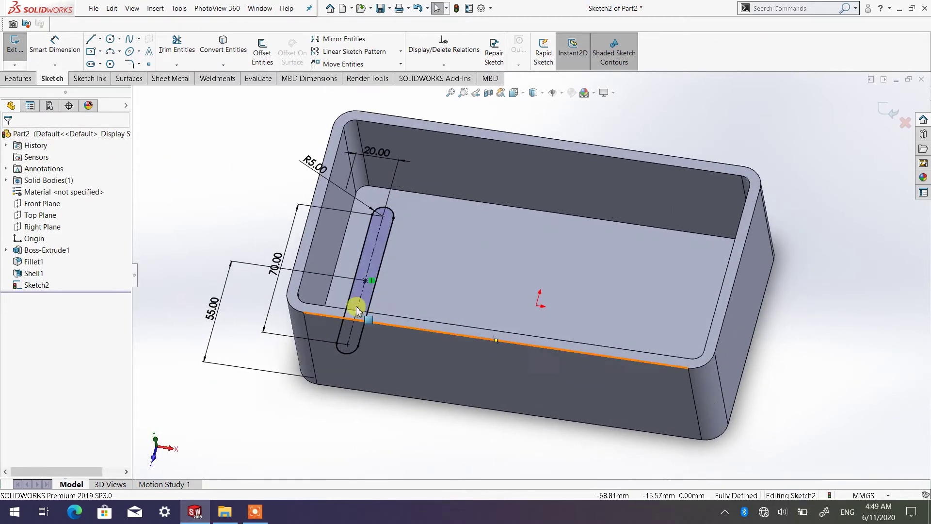
left_click(29, 81)
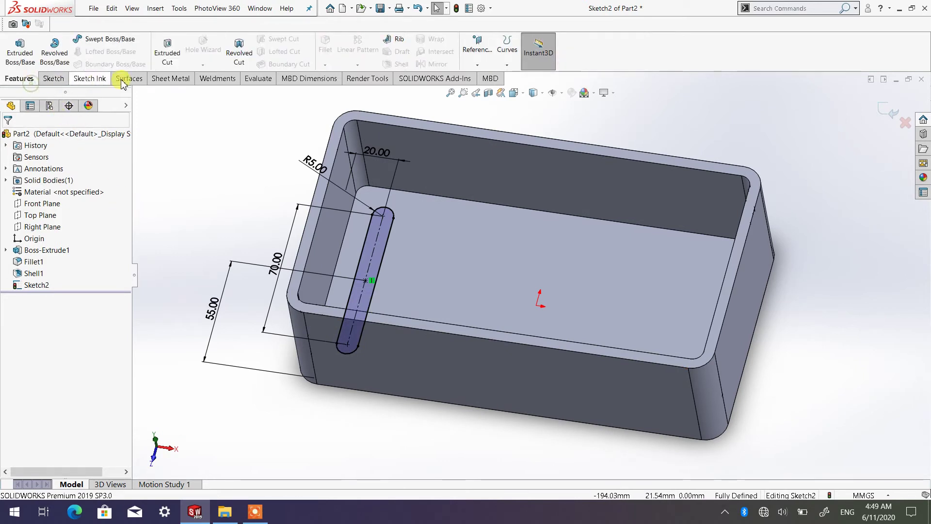
left_click(170, 59)
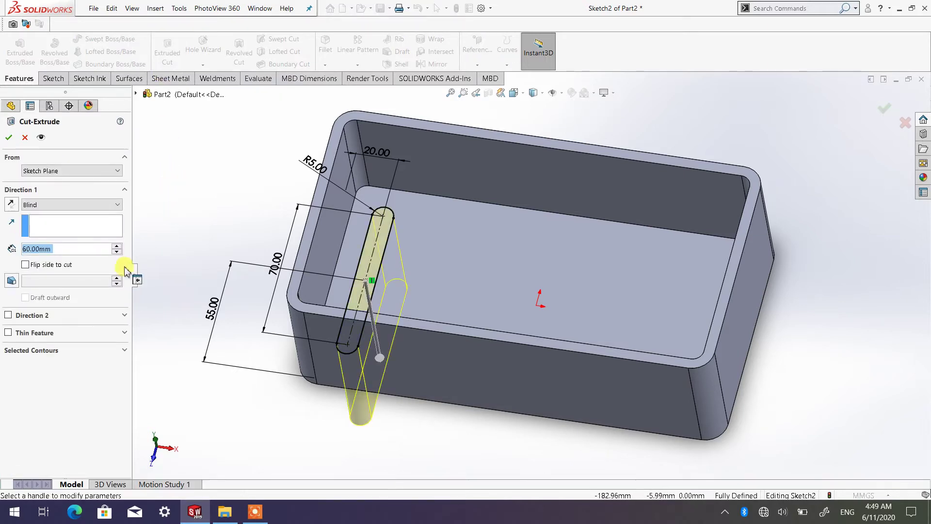
left_click(75, 204)
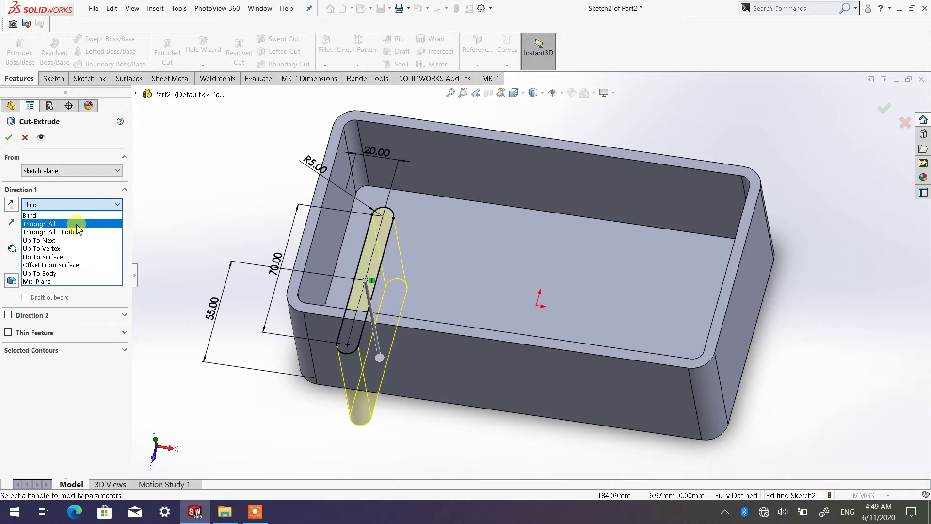
left_click(76, 225)
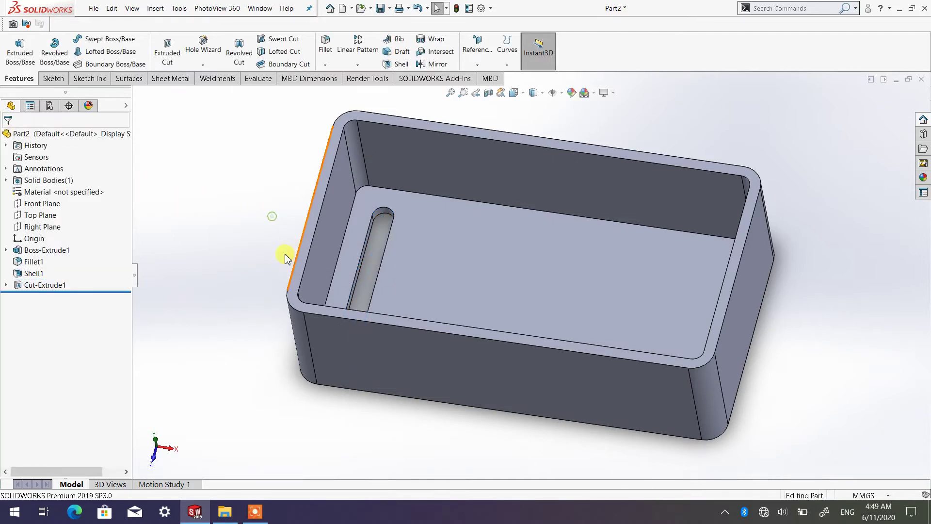
middle_click_drag(281, 250, 274, 297)
middle_click_drag(373, 270, 385, 215)
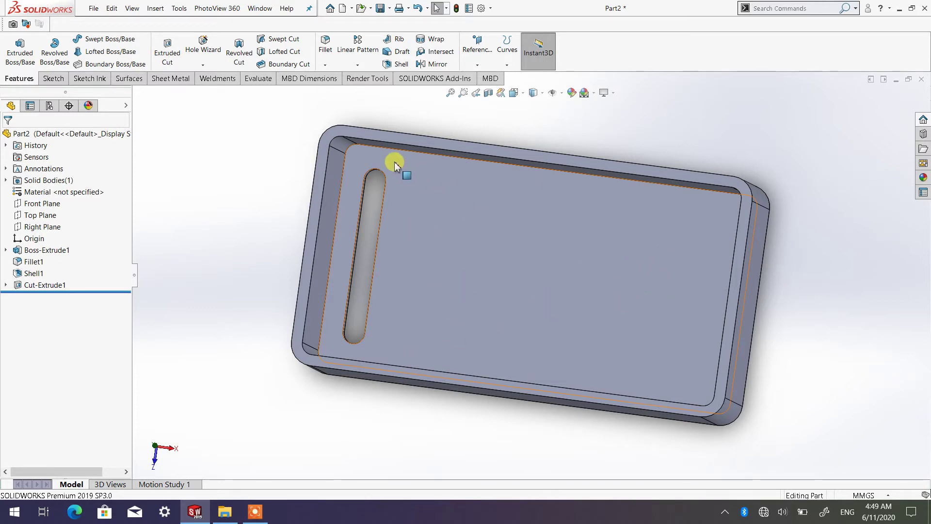
left_click(358, 65)
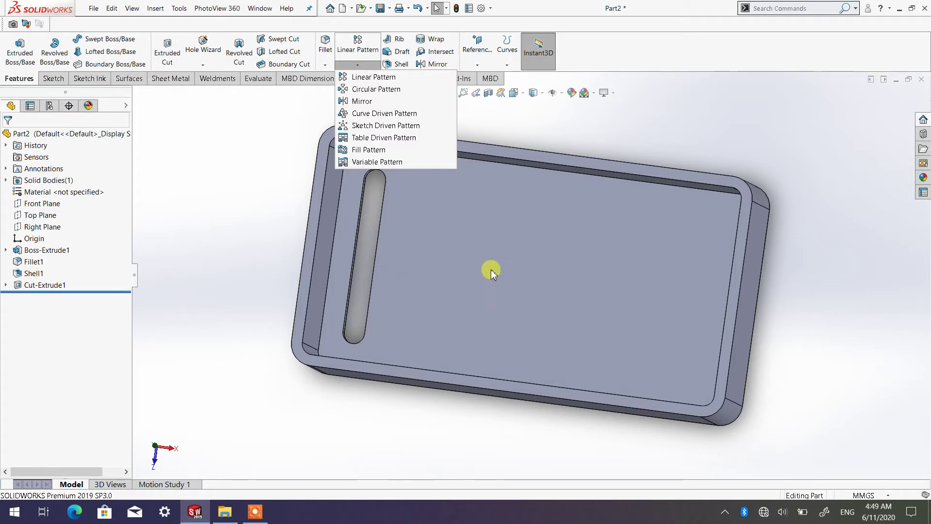
left_click(807, 278)
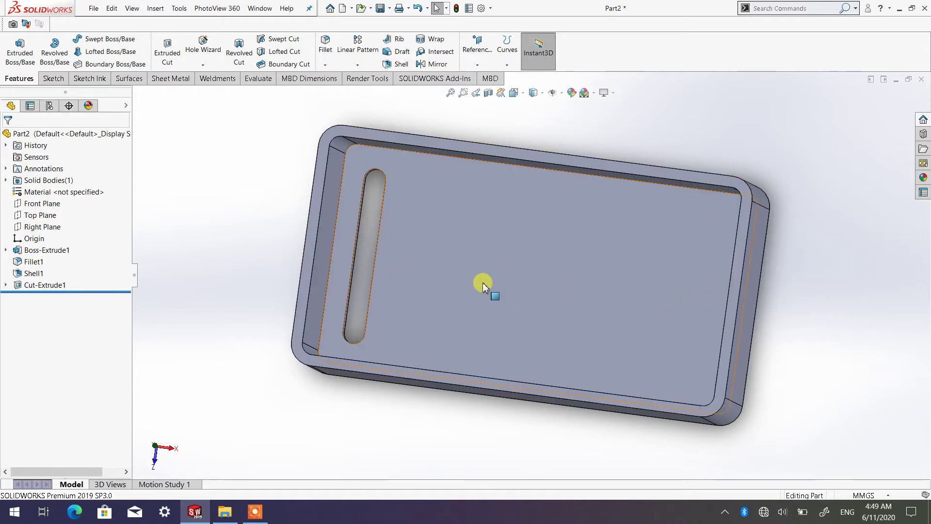
middle_click_drag(484, 283, 433, 299)
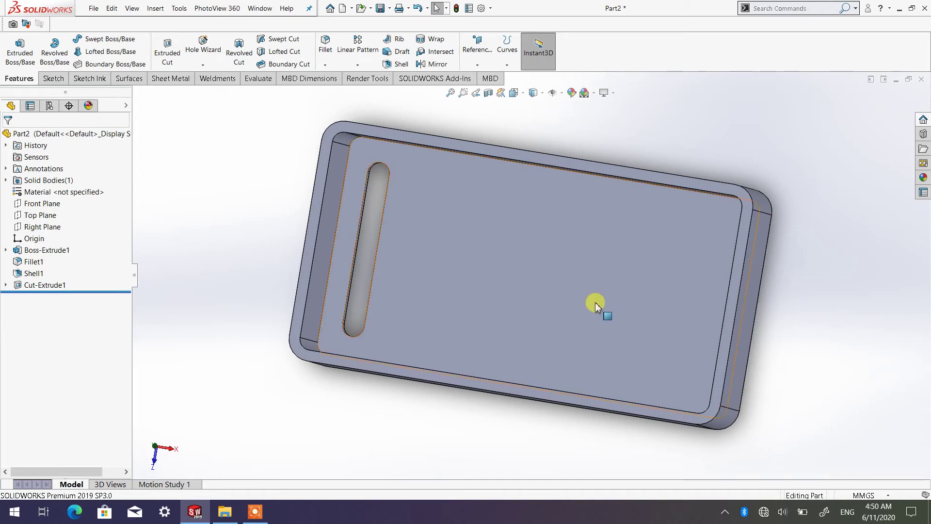
mouse_move(597, 307)
middle_mouse_down()
mouse_move(598, 266)
mouse_move(596, 307)
mouse_move(594, 289)
middle_mouse_up()
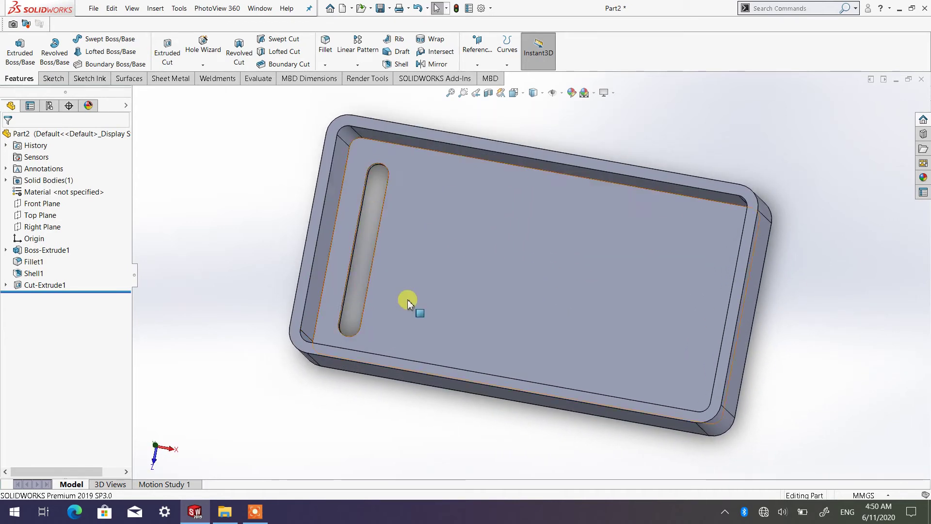
middle_click_drag(409, 306, 413, 285)
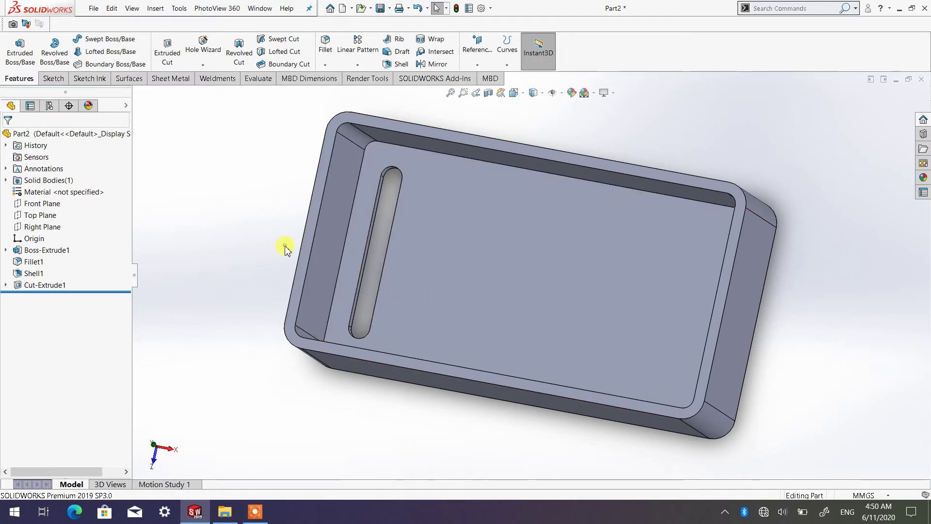
Step: Start a linear pattern with the box's front long inner rim edge as Direction 1, reversed to run away from the slot's end of the box
left_click(357, 65)
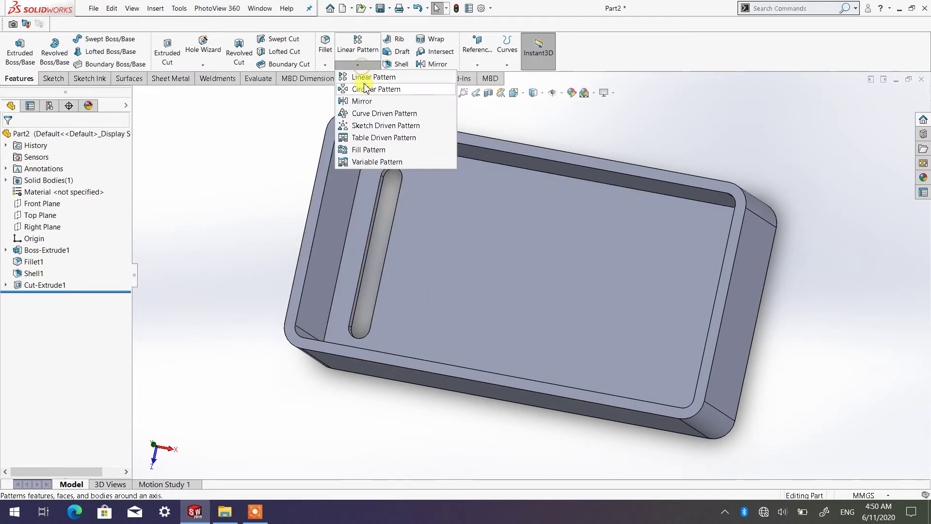
left_click(366, 81)
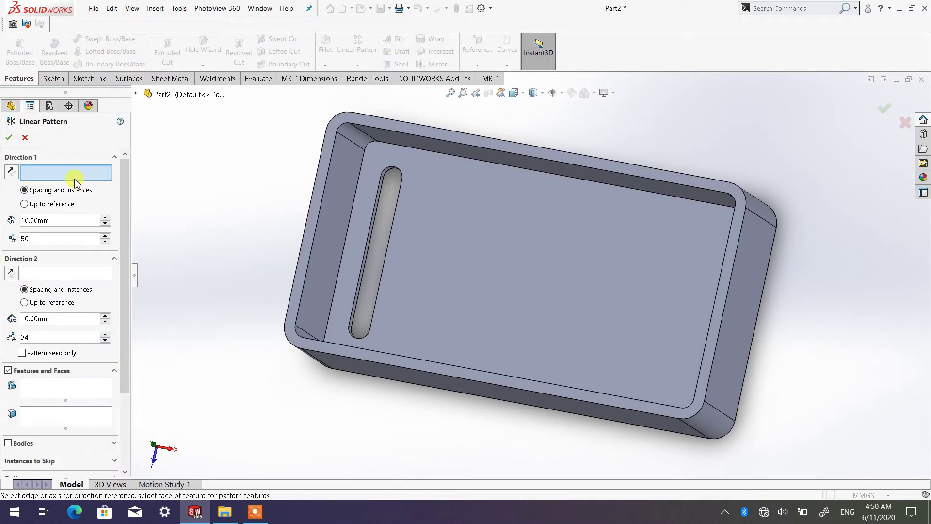
middle_click_drag(228, 267, 222, 277)
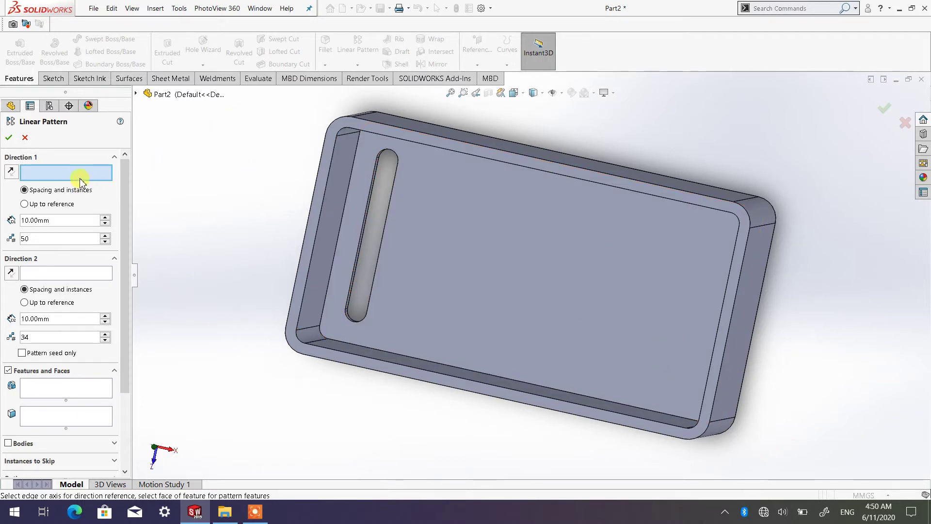
left_click(444, 378)
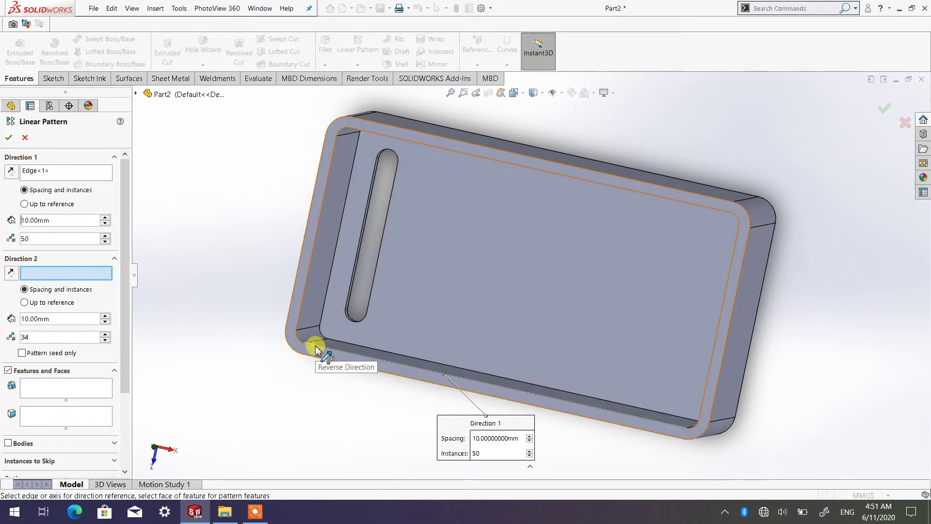
scroll(307, 354, "down", 4)
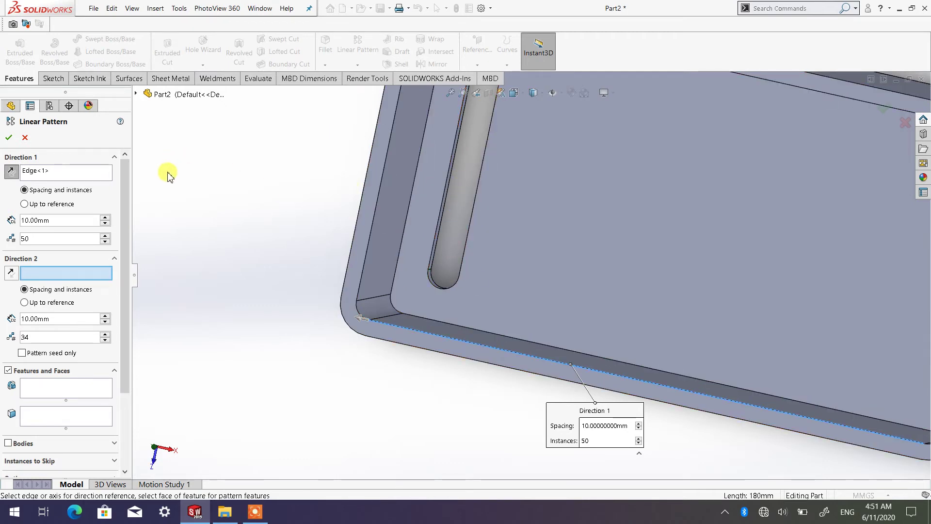
middle_click_drag(364, 266, 345, 258)
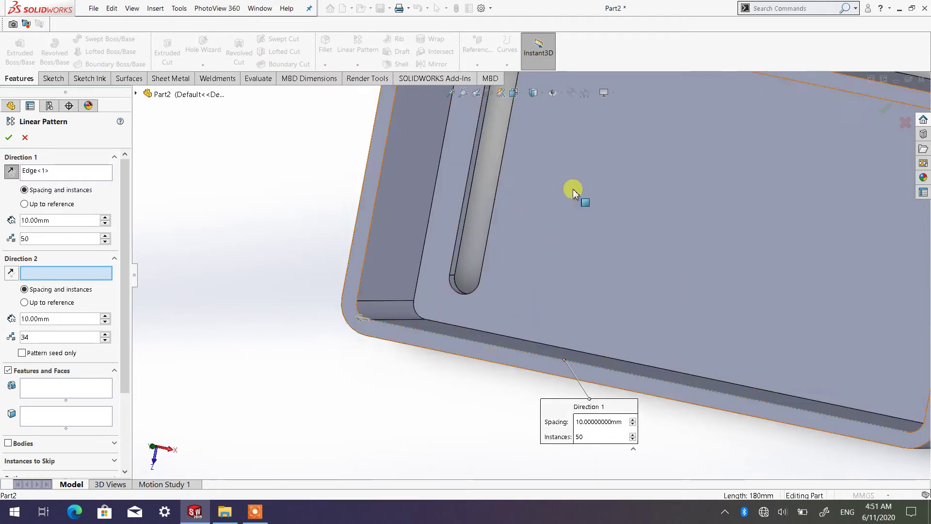
scroll(655, 235, "up", 2)
scroll(653, 236, "down", 2)
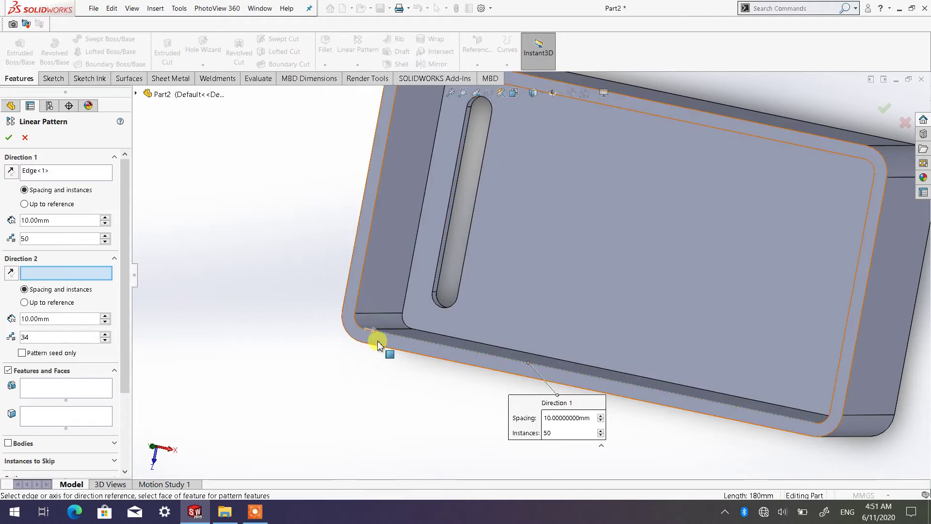
scroll(673, 330, "up", 3)
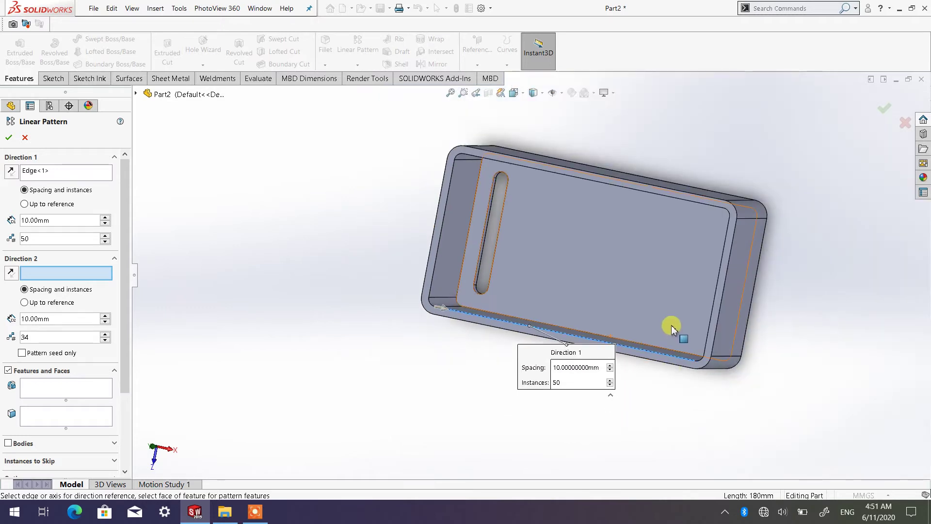
scroll(670, 326, "down", 2)
left_click_drag(521, 363, 508, 383)
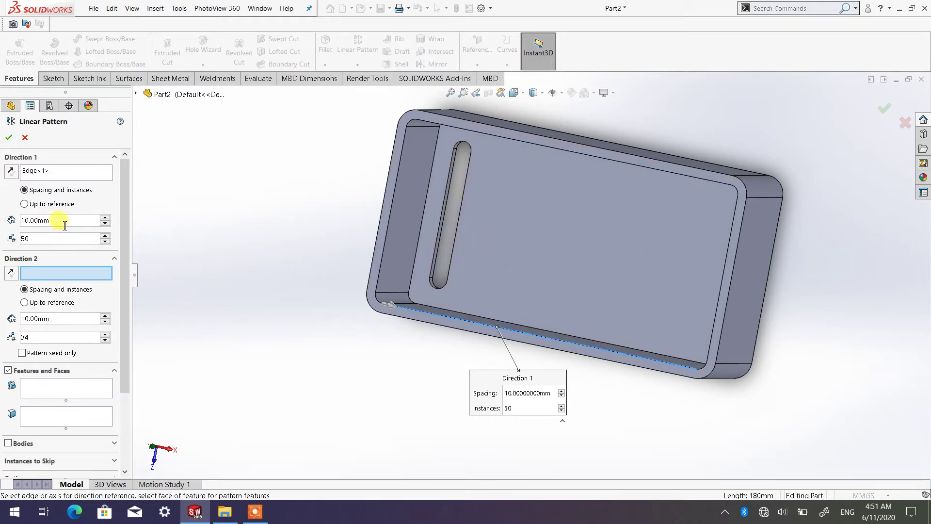
Step: Set Direction 1 of the linear pattern to 10 instances with 20 mm spacing
left_click_drag(61, 223, 18, 224)
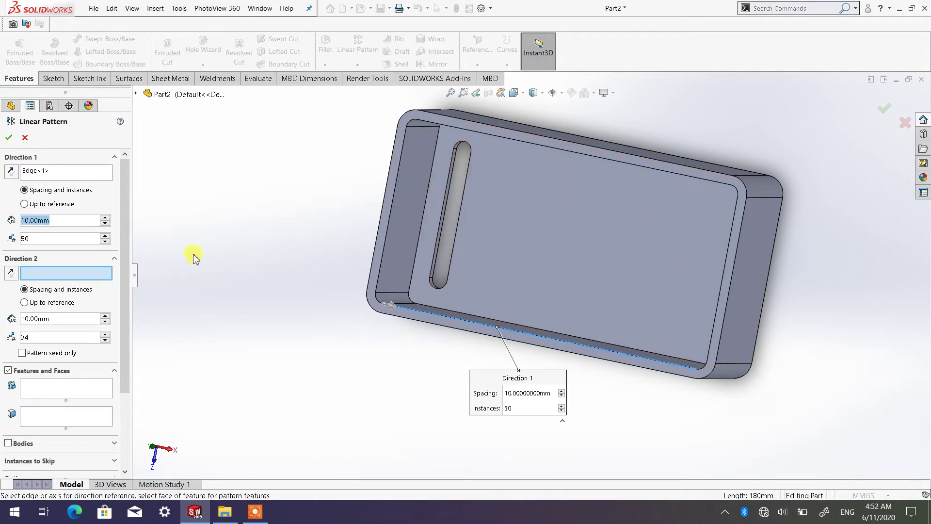
left_click_drag(67, 241, 21, 243)
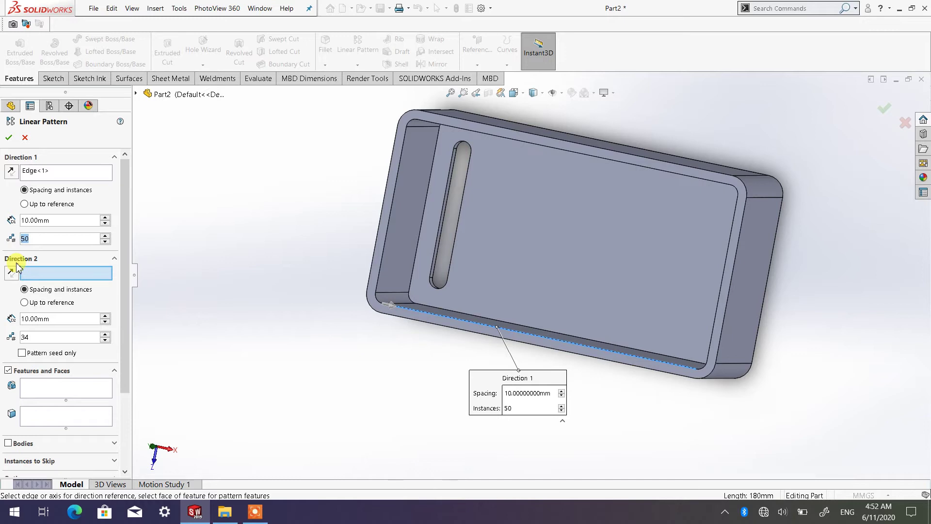
type("10")
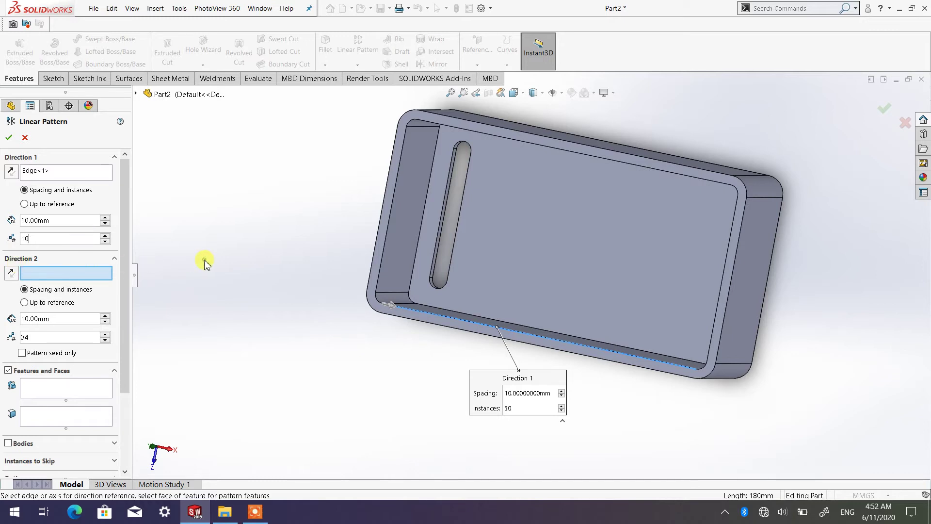
left_click_drag(61, 223, 12, 223)
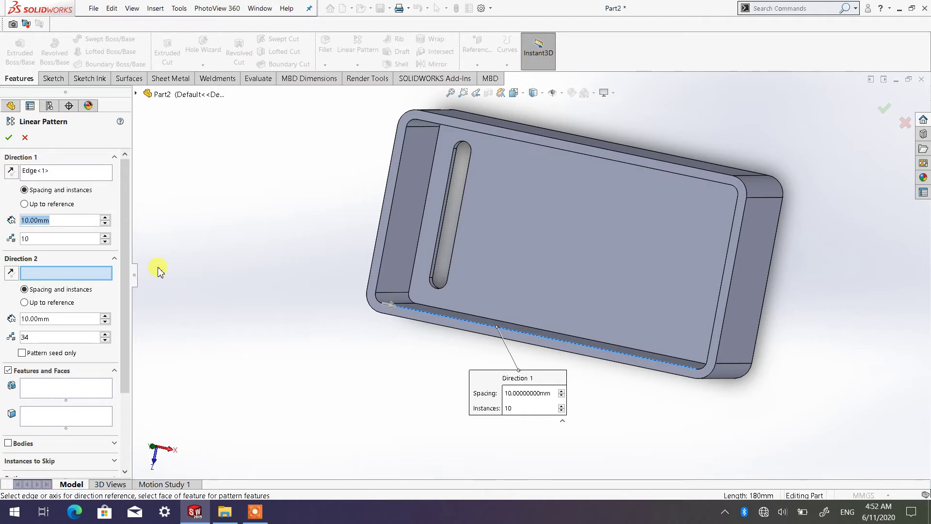
type("20")
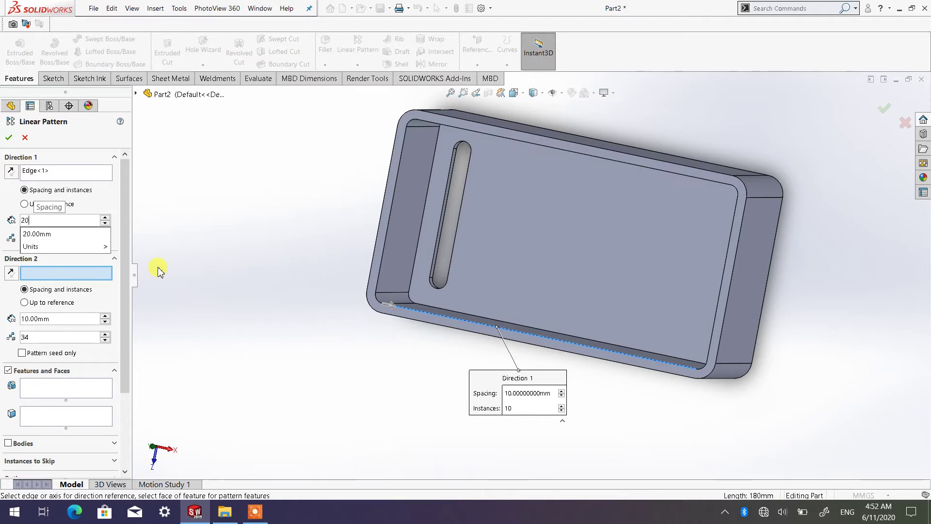
key("Return")
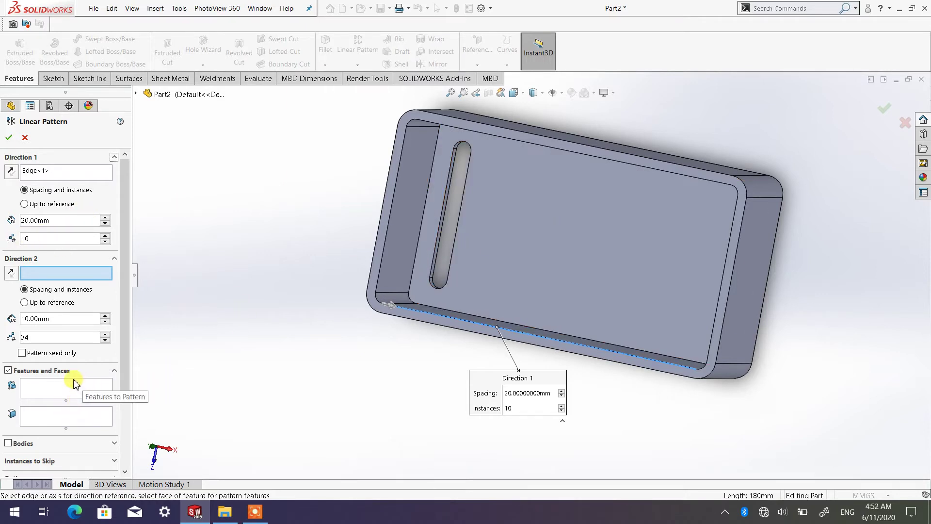
Step: Choose the slot cut through the floor as the feature to repeat in the linear pattern
left_click_drag(125, 349, 125, 366)
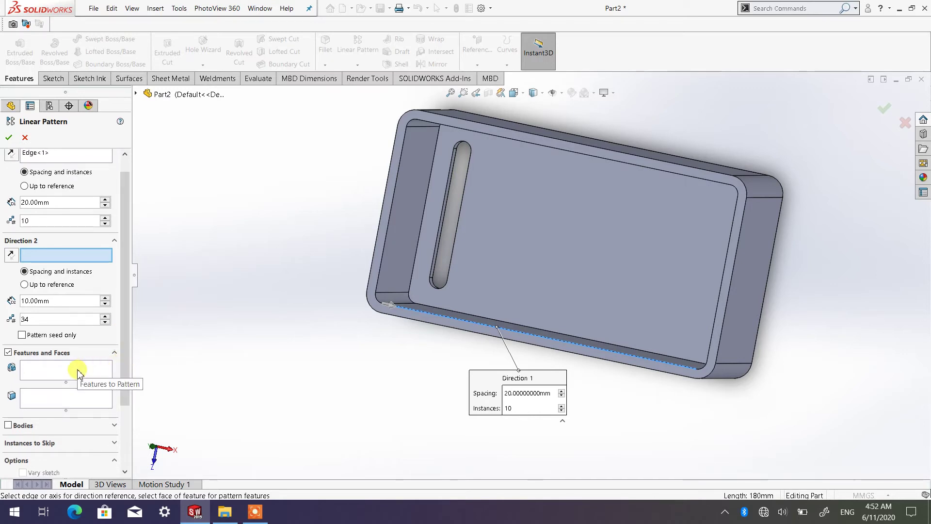
left_click(79, 373)
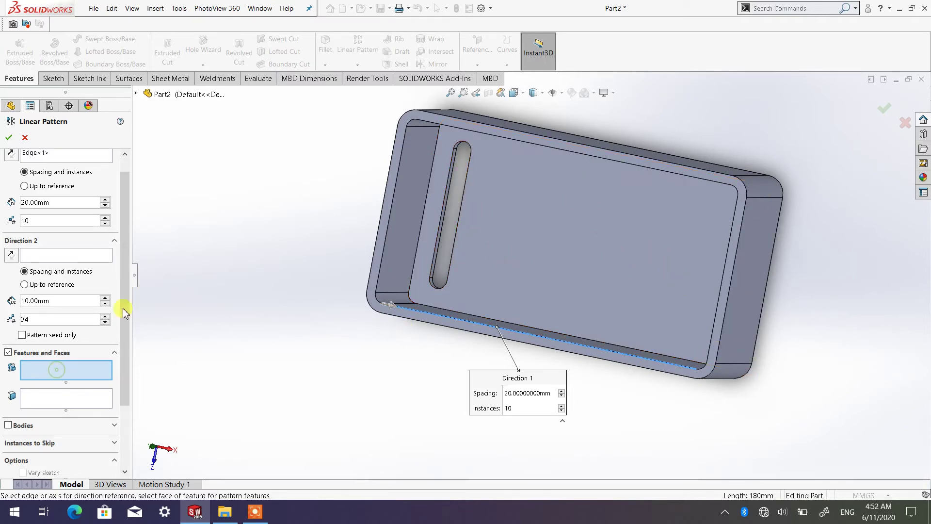
left_click(136, 95)
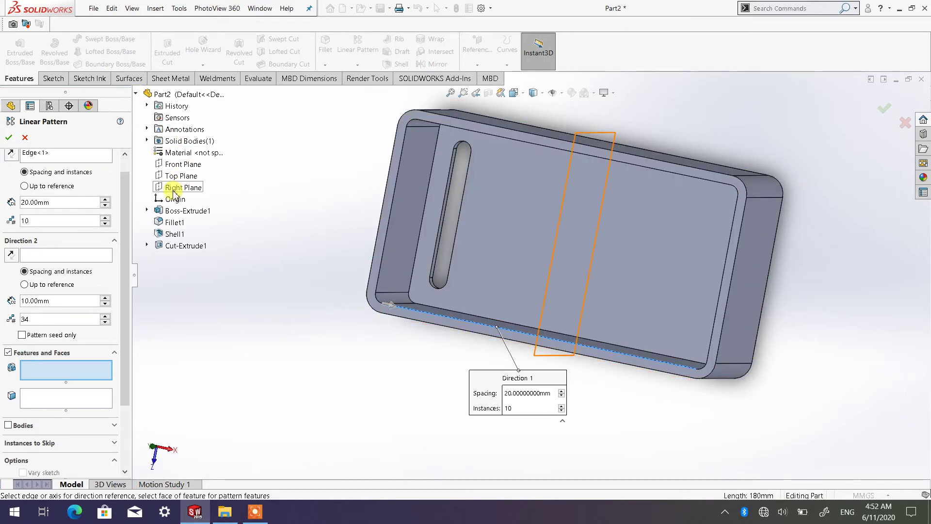
left_click(186, 246)
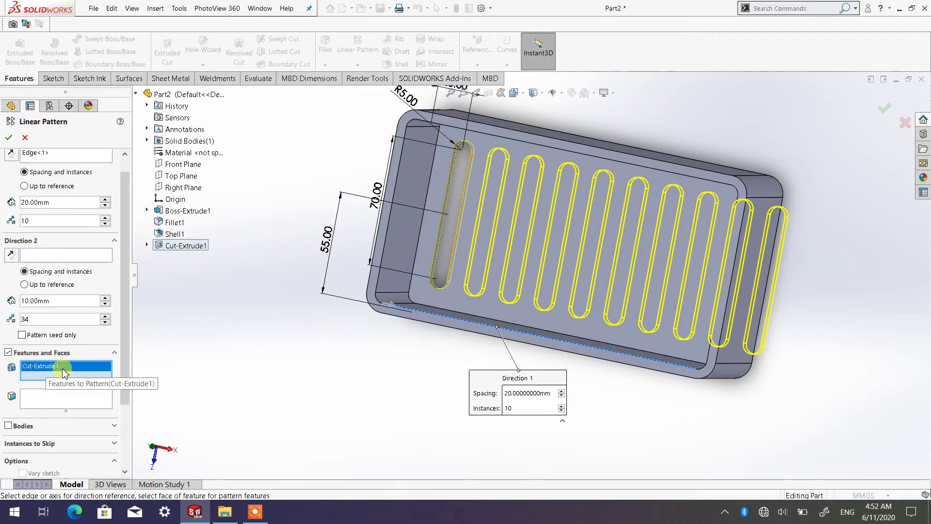
Step: Reduce the slot pattern to 9 instances along Direction 1 and create the linear pattern
mouse_move(337, 374)
middle_mouse_down()
mouse_move(359, 364)
mouse_move(352, 368)
middle_mouse_up()
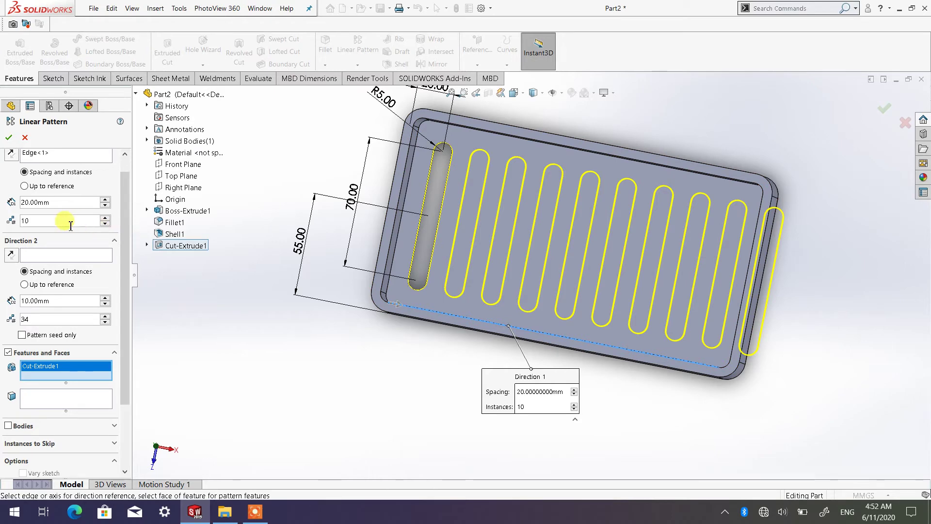
type("9")
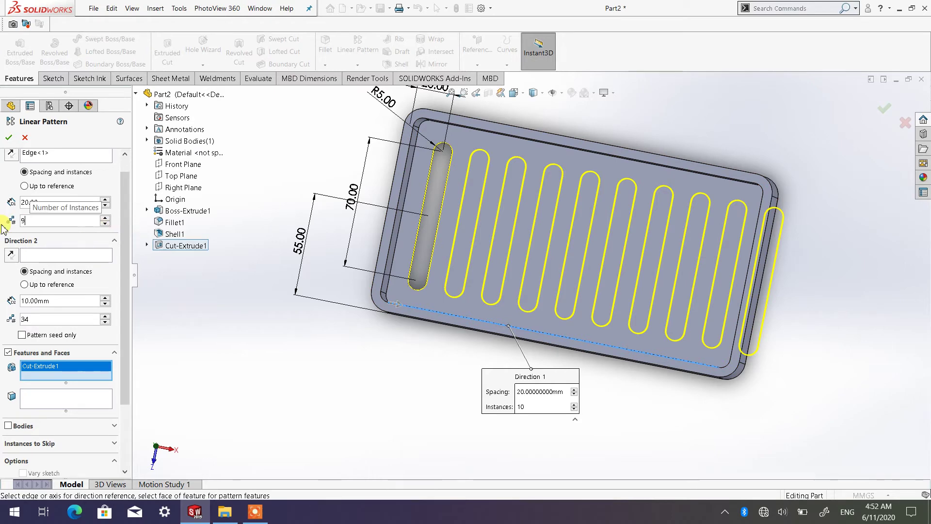
left_click(221, 324)
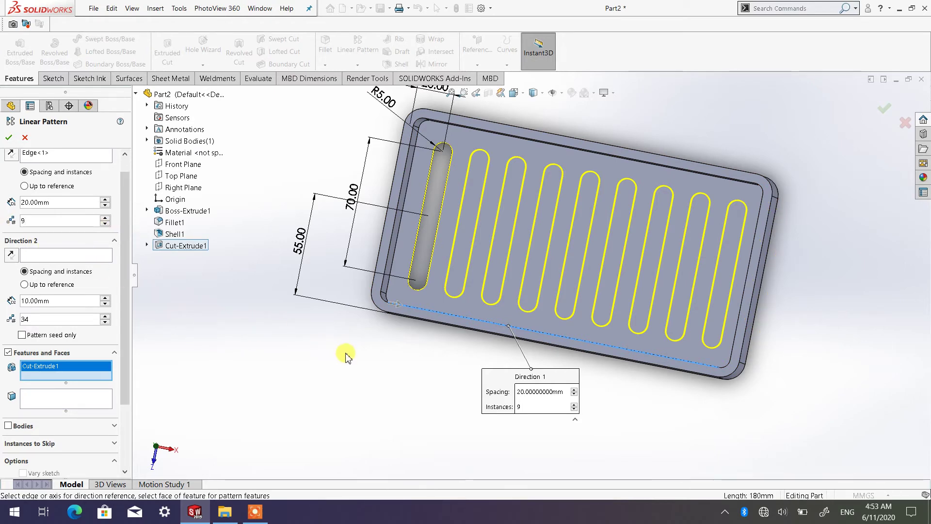
middle_click_drag(346, 354, 383, 298)
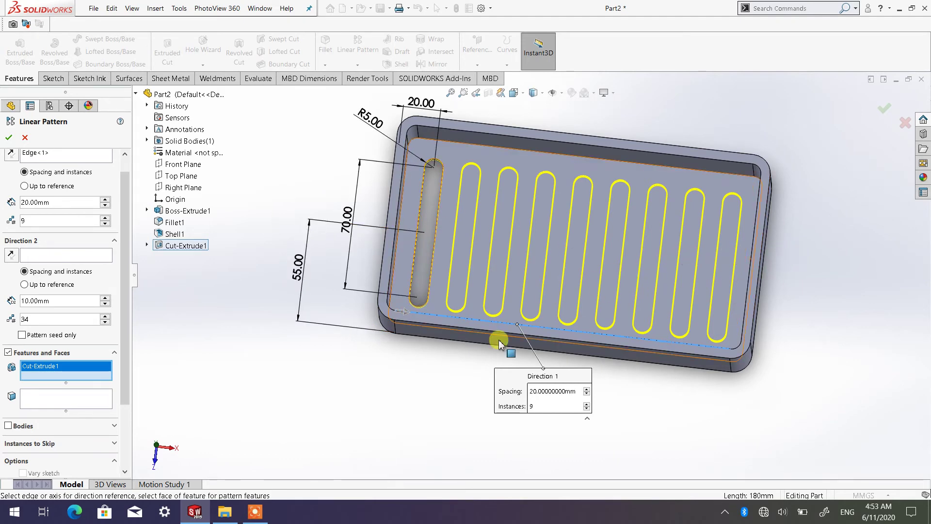
middle_click_drag(500, 341, 558, 333)
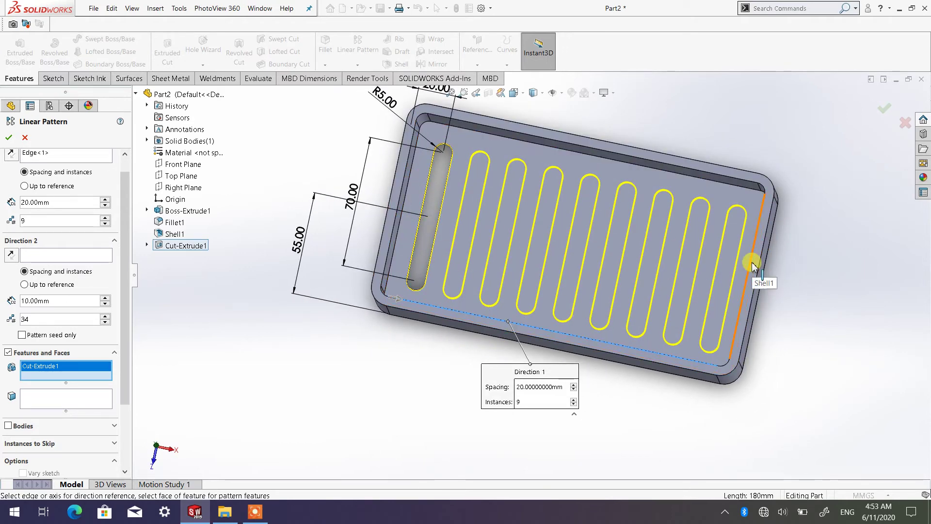
middle_click_drag(532, 329, 458, 211)
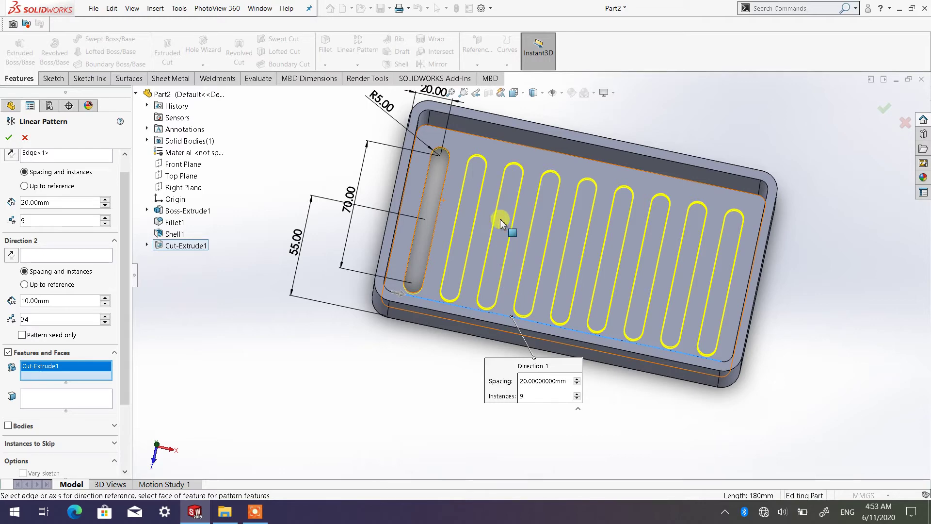
middle_click_drag(516, 261, 571, 264)
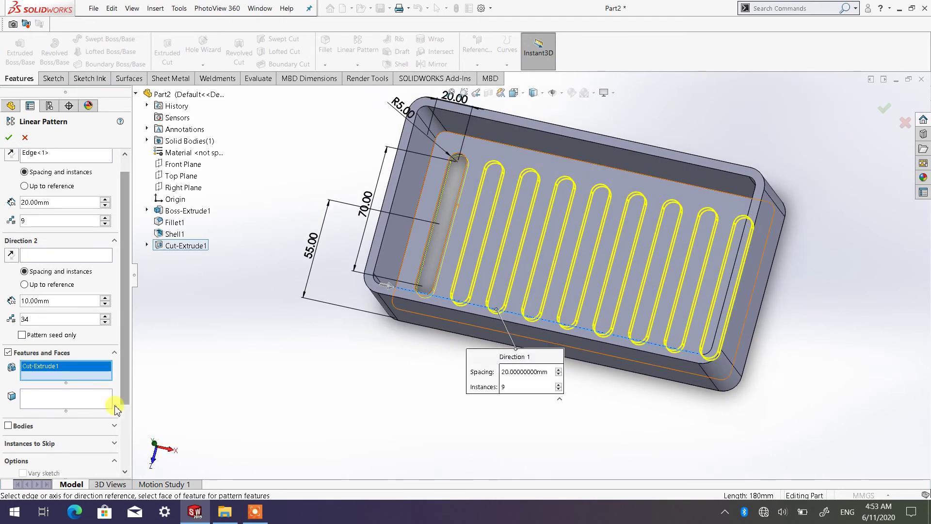
left_click(10, 138)
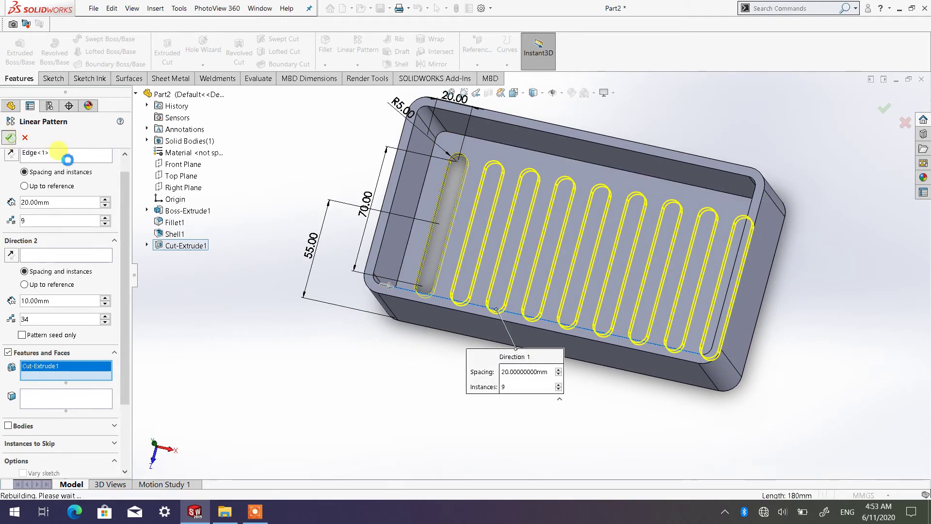
Step: Start a new sketch on the box's long front outer face, viewed normal to that face
middle_click_drag(364, 312, 601, 345)
mouse_move(575, 278)
middle_mouse_down()
mouse_move(565, 290)
mouse_move(586, 262)
mouse_move(562, 280)
middle_mouse_up()
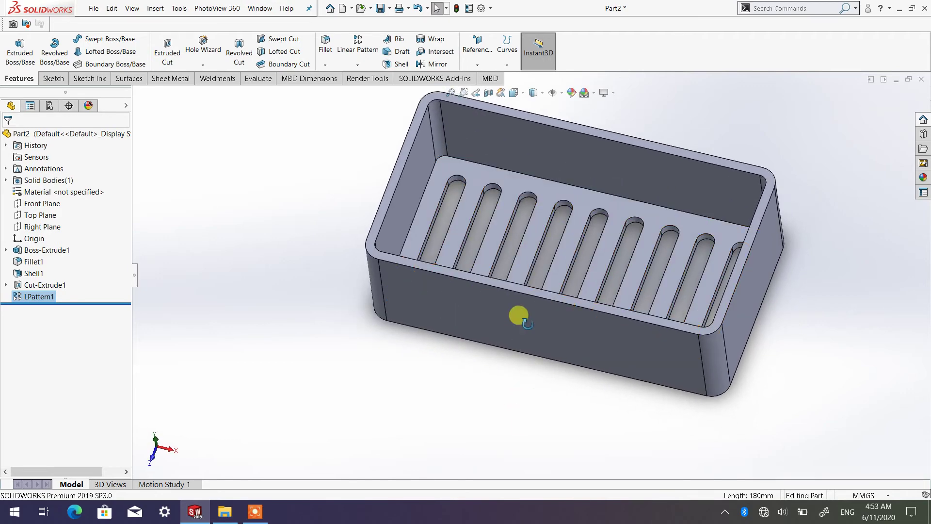
middle_click_drag(564, 325, 582, 245)
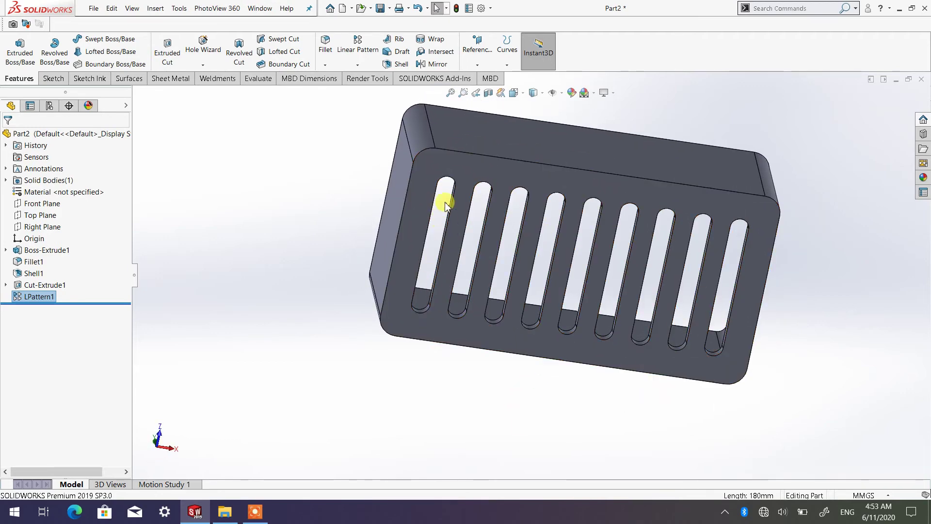
middle_click_drag(576, 288, 476, 245)
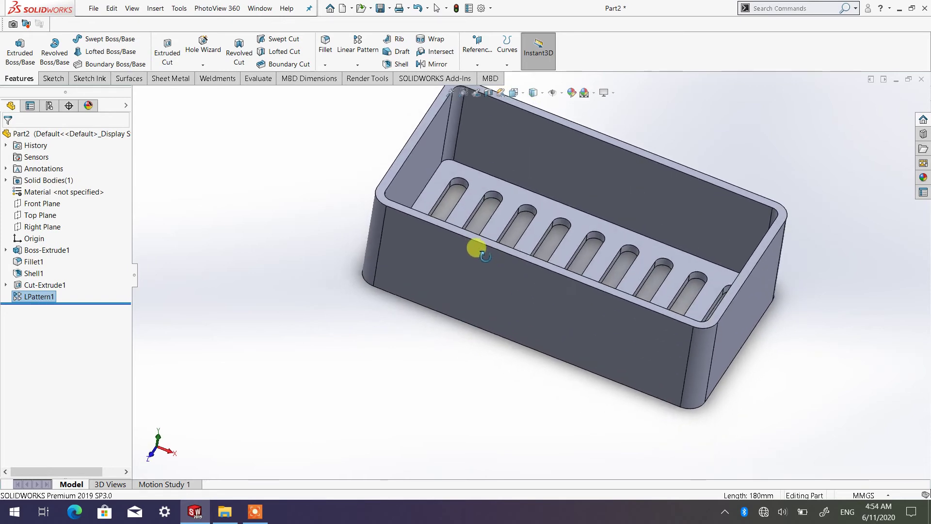
middle_click_drag(566, 277, 439, 278)
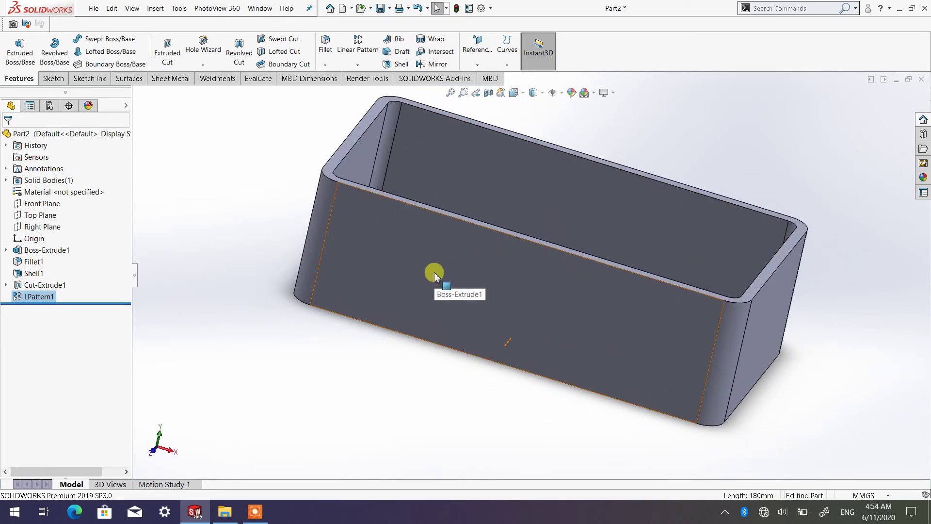
left_click(435, 276)
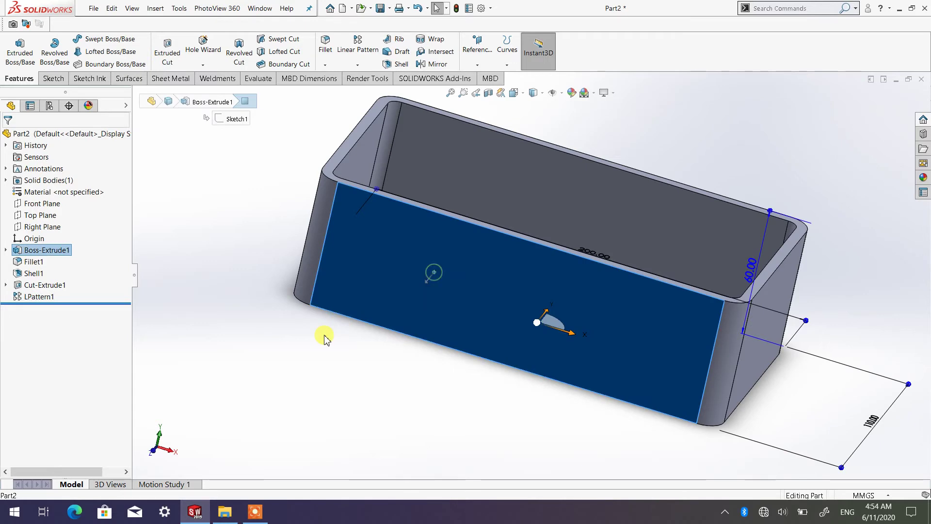
left_click(53, 79)
left_click(15, 47)
left_click(515, 93)
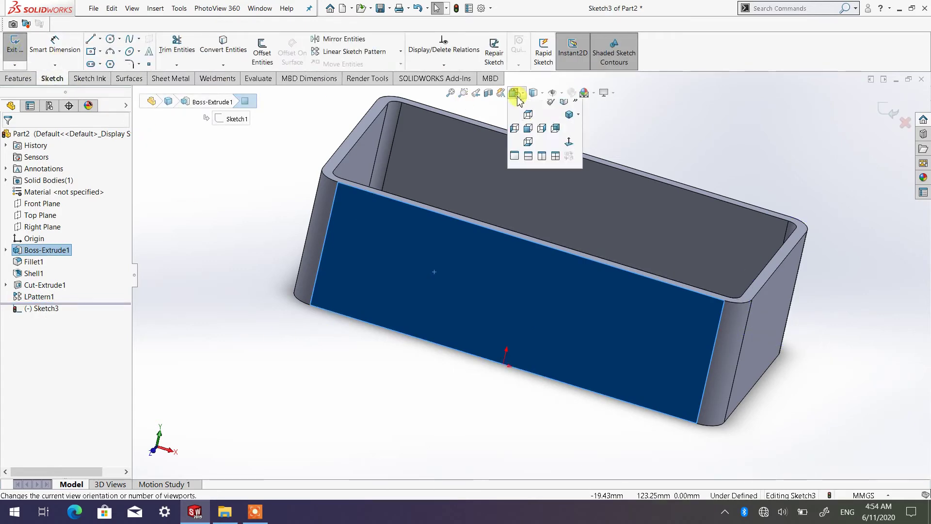
left_click(570, 150)
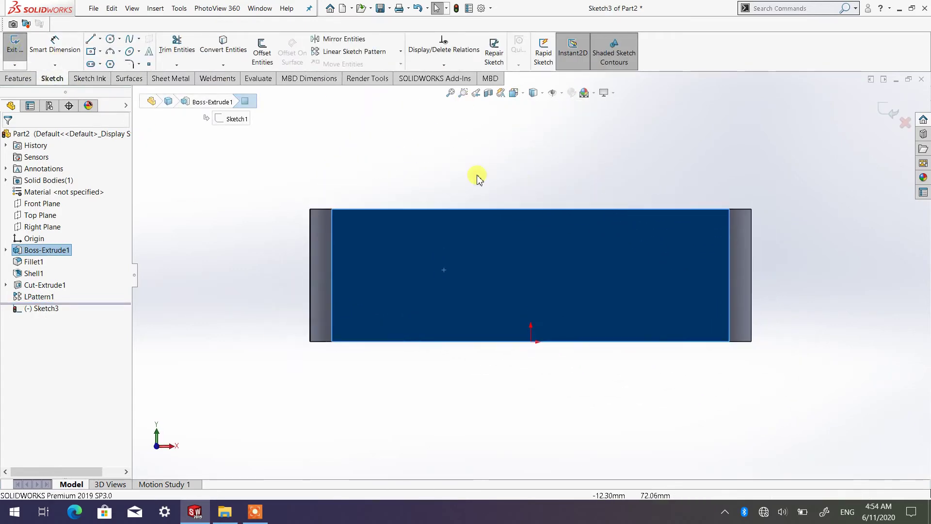
left_click(410, 168)
scroll(434, 339, "down", 2)
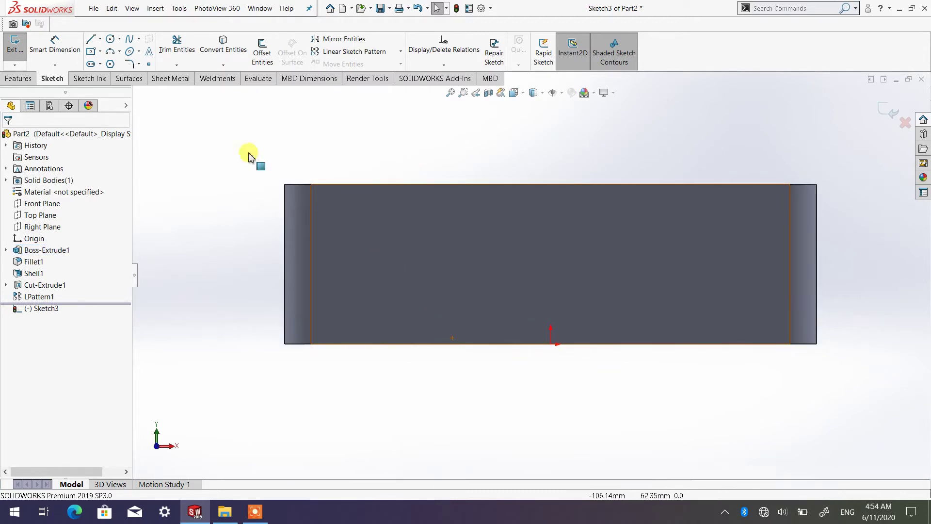
Step: Sketch a circle about 8.7 mm in diameter near the lower-left corner of the box's front face
left_click(110, 41)
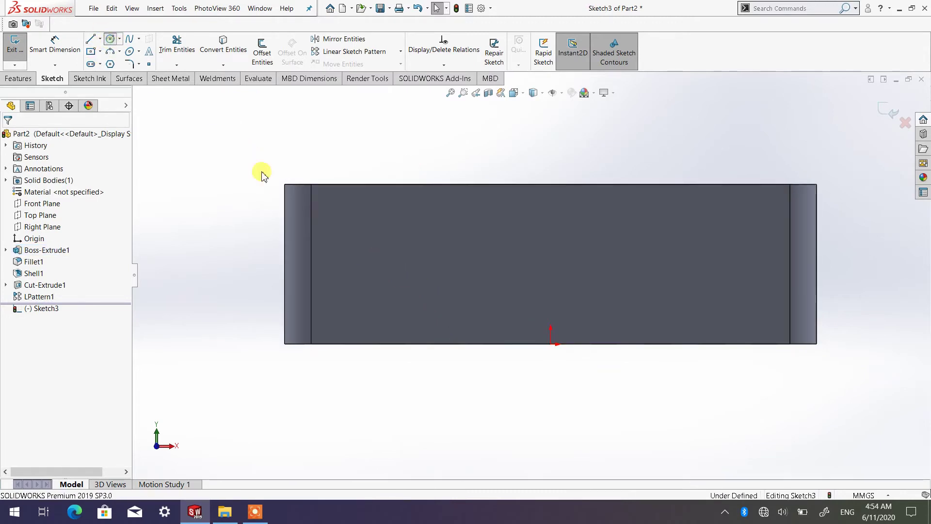
left_click(336, 322)
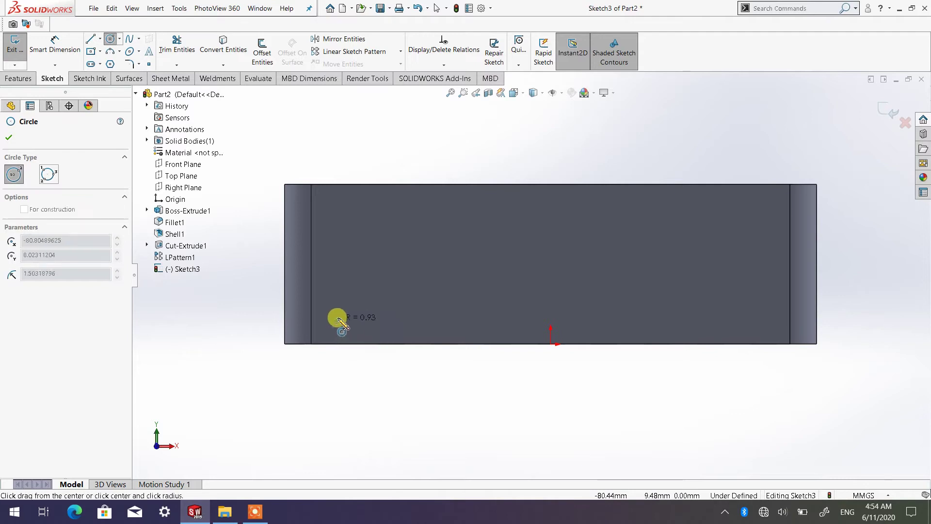
left_click(342, 316)
right_click(342, 315)
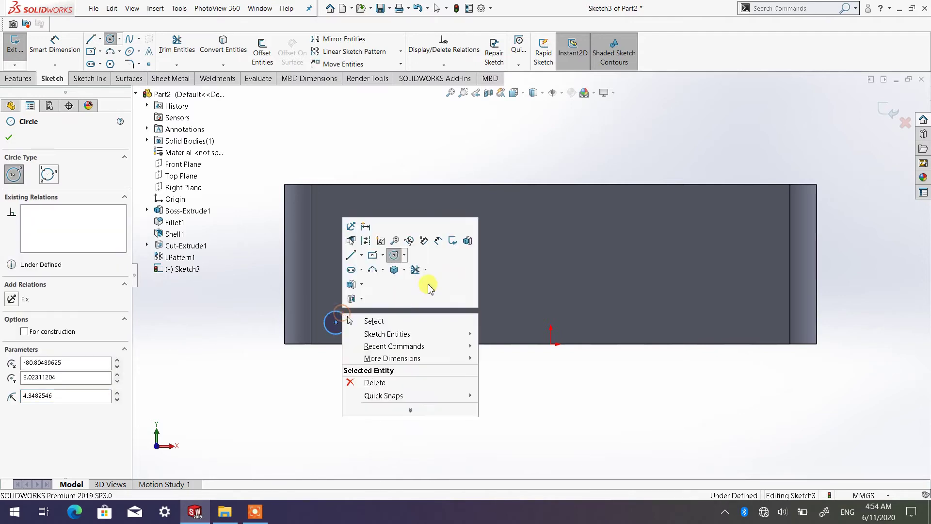
left_click(439, 242)
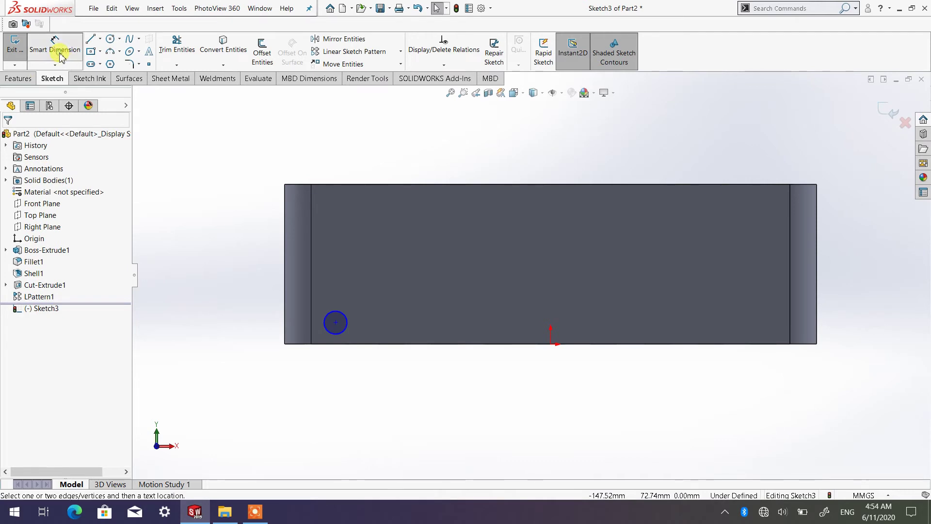
Step: Dimension the circle's diameter as 8 mm
left_click(329, 332)
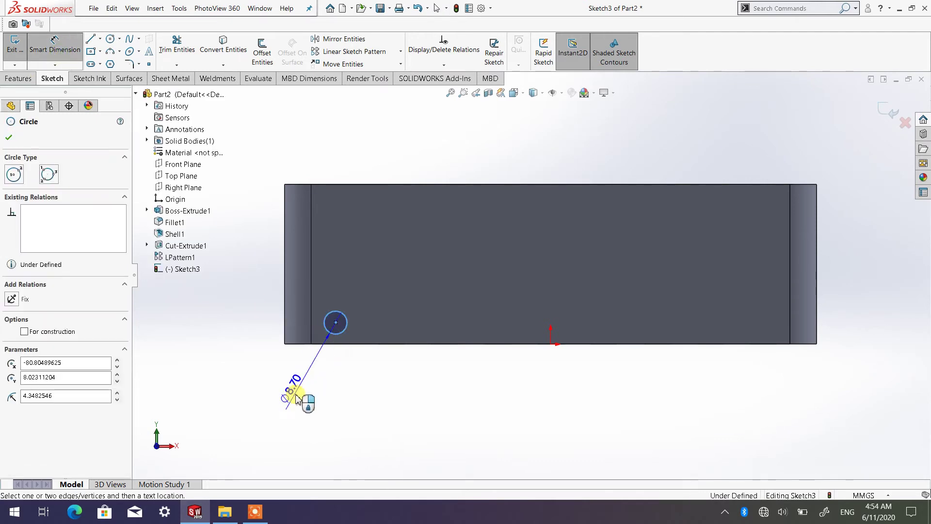
left_click(300, 395)
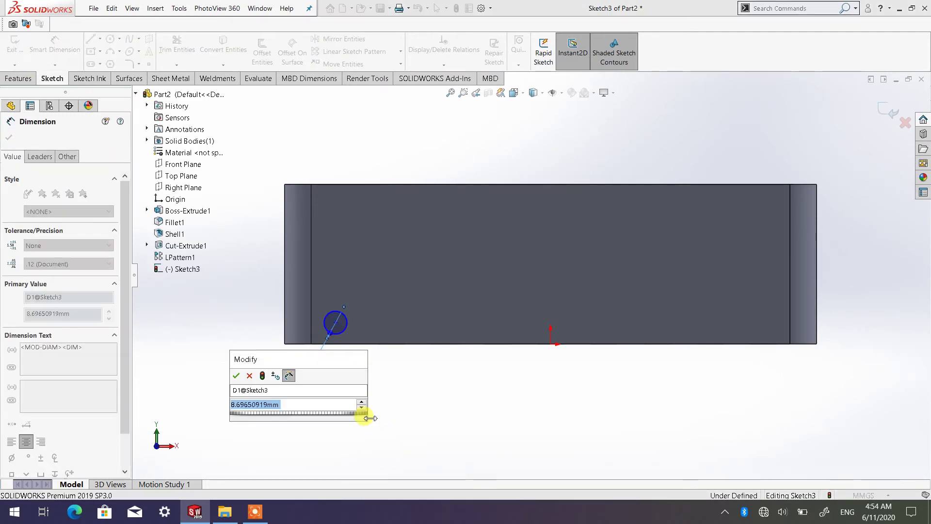
type("8")
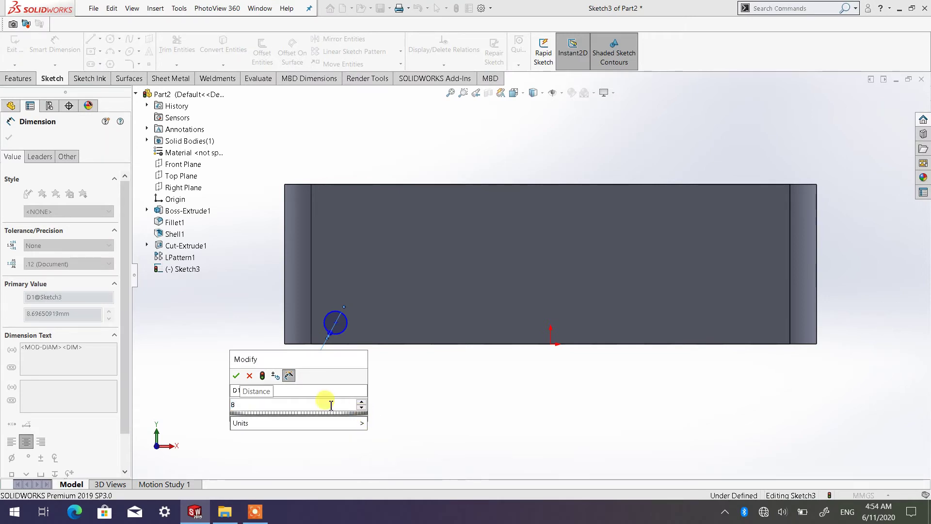
left_click(236, 376)
left_click(374, 333)
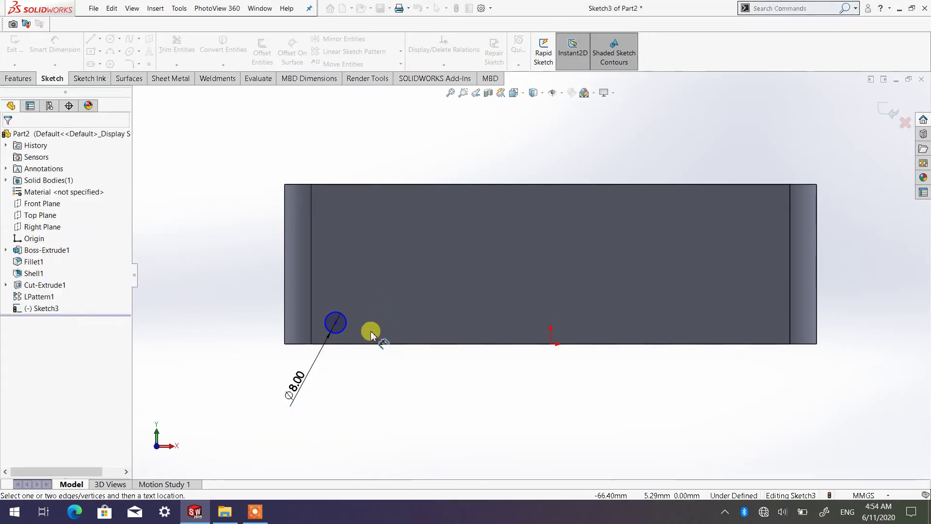
Step: Dimension the circle's centre 10 mm above the bottom edge of the front face
left_click(335, 322)
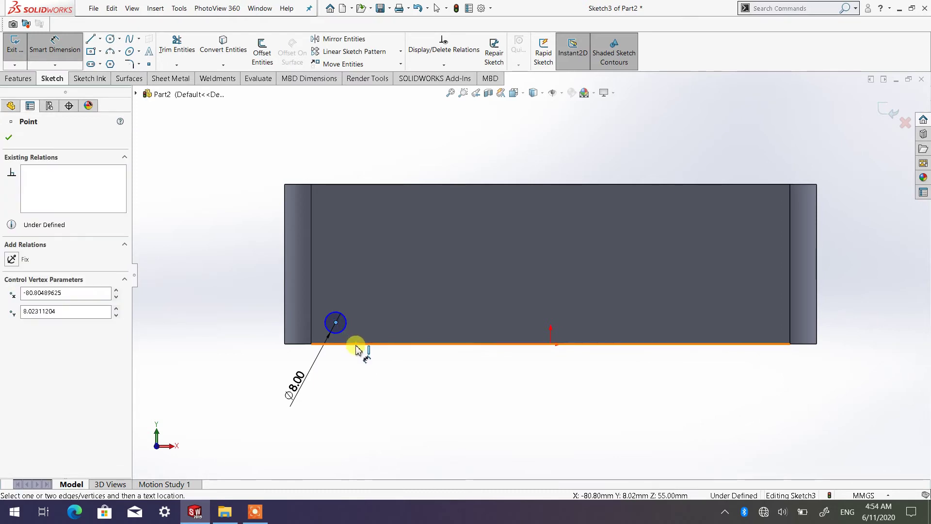
left_click(356, 343)
left_click(218, 310)
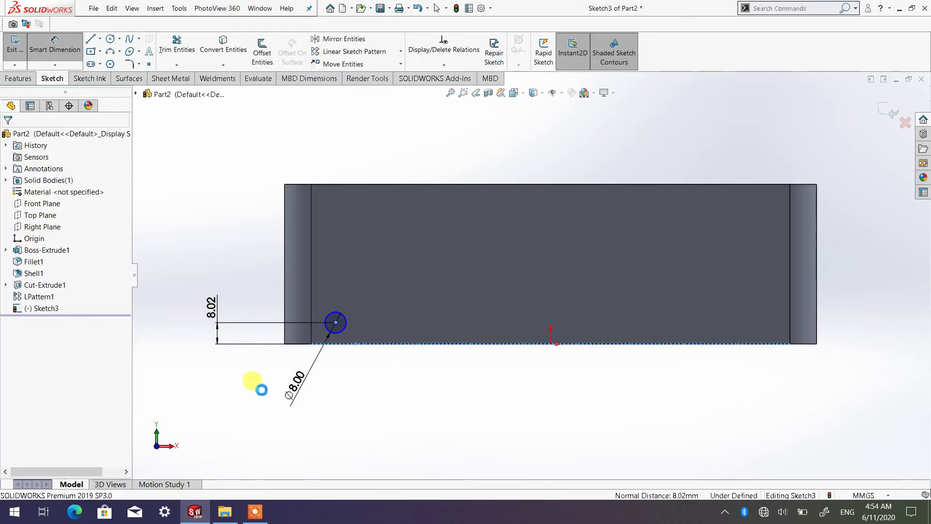
type("10")
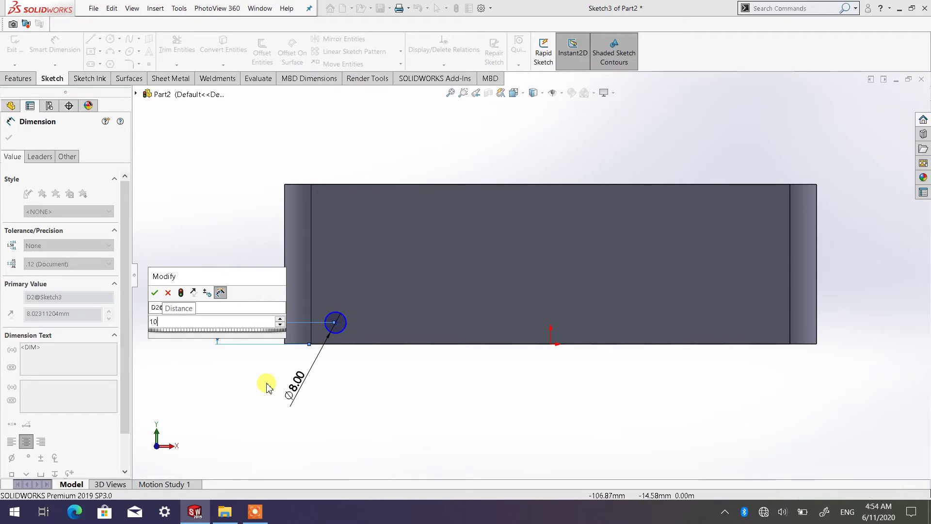
key("Return")
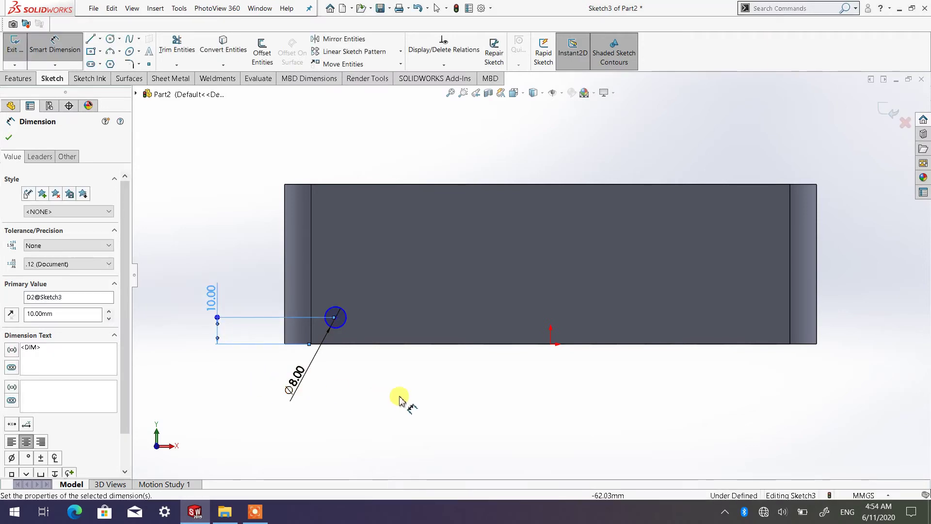
left_click(403, 394)
Step: Dimension the circle's centre 20 mm from the left edge of the box's front face
left_click(337, 318)
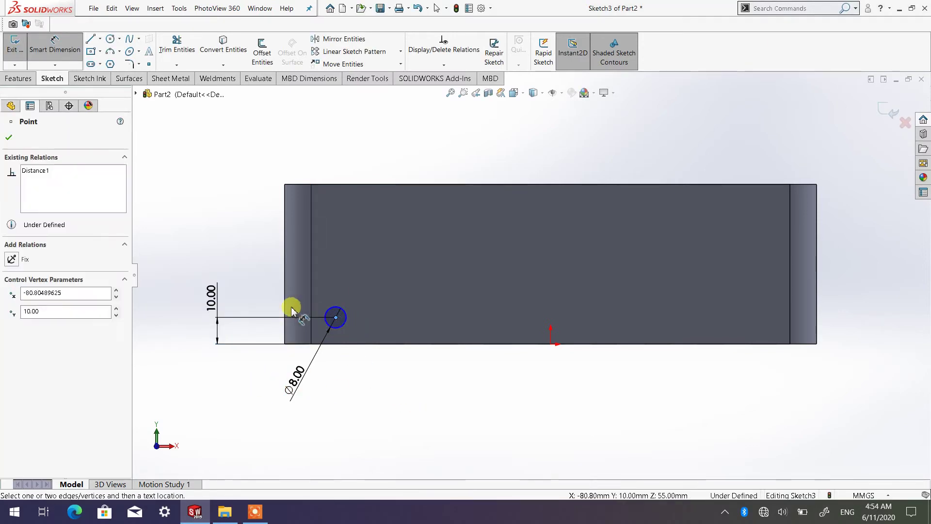
left_click(286, 308)
left_click(319, 423)
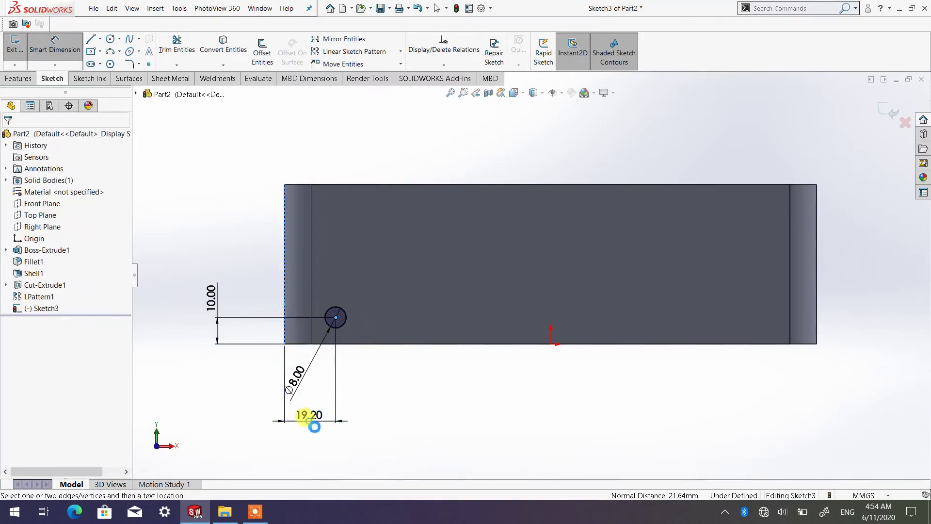
type("20")
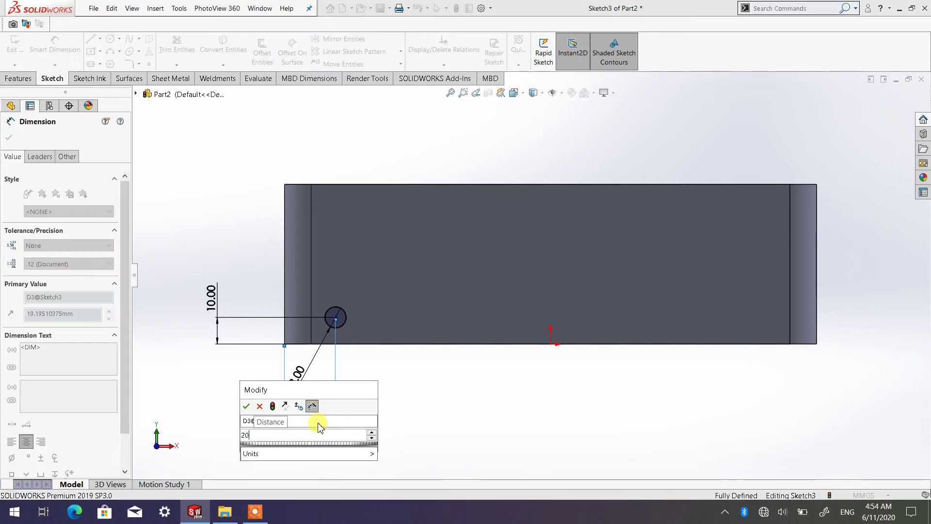
left_click(249, 407)
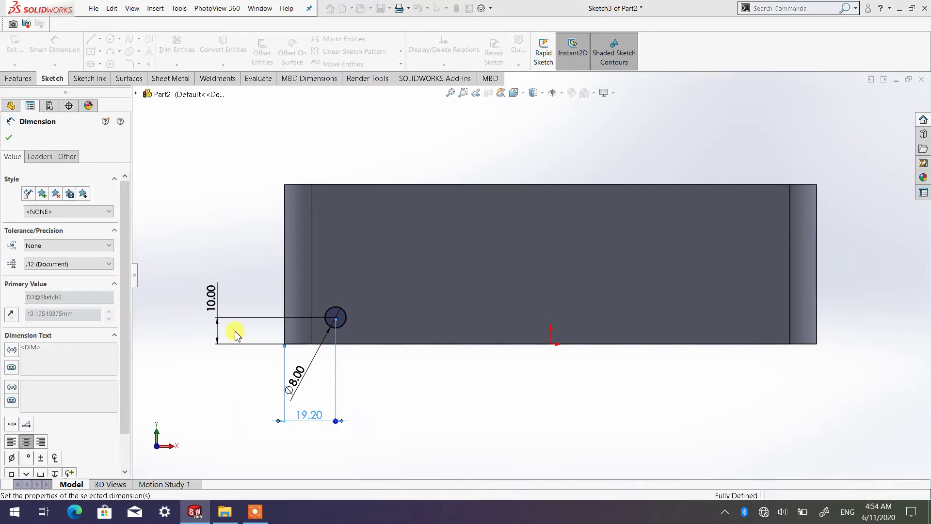
left_click(385, 380)
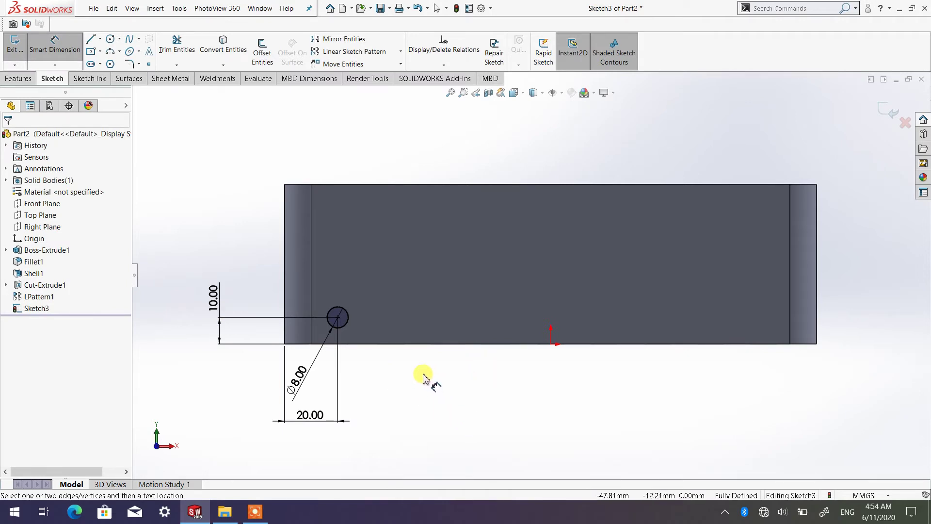
Step: Cut the circle through the box with an Extruded Cut set to Through All
middle_click_drag(410, 270, 362, 345)
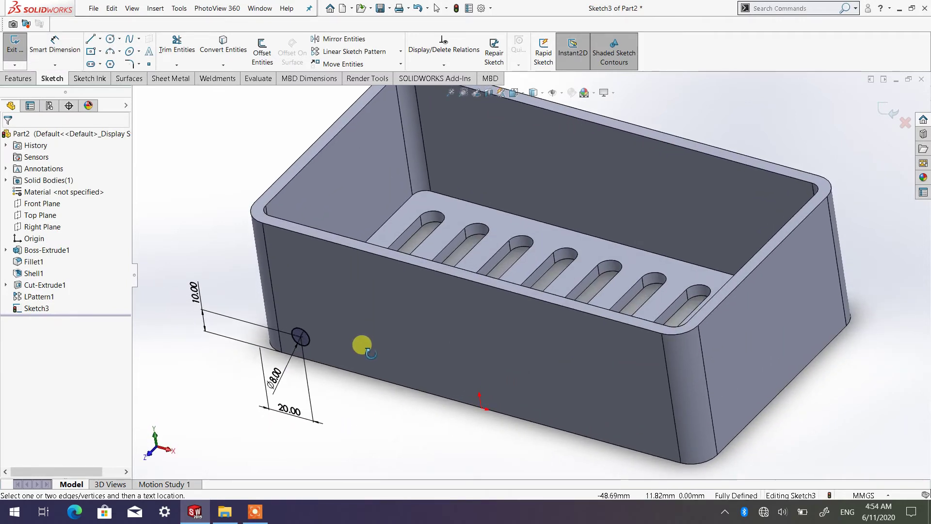
left_click(24, 80)
left_click(167, 51)
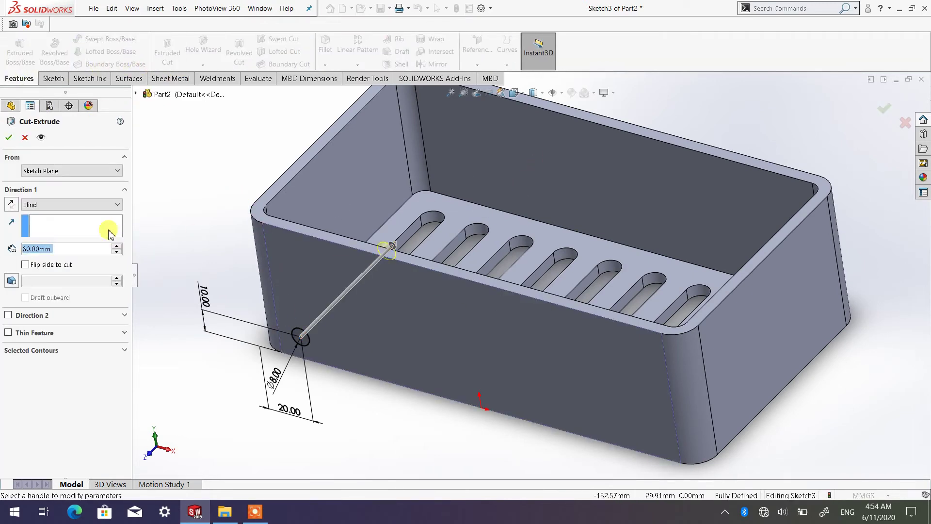
left_click(99, 205)
left_click(63, 214)
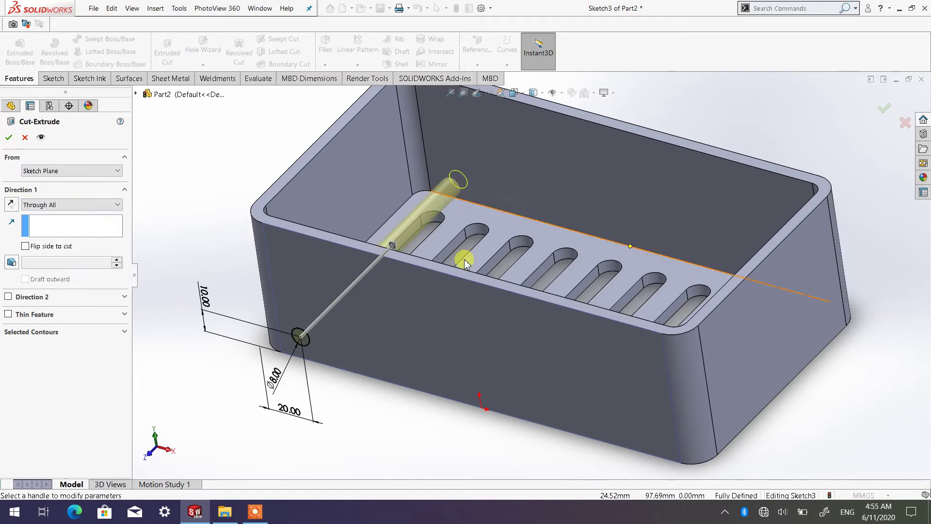
middle_click_drag(437, 314, 446, 295)
middle_click_drag(588, 175, 520, 218)
scroll(612, 158, "up", 6)
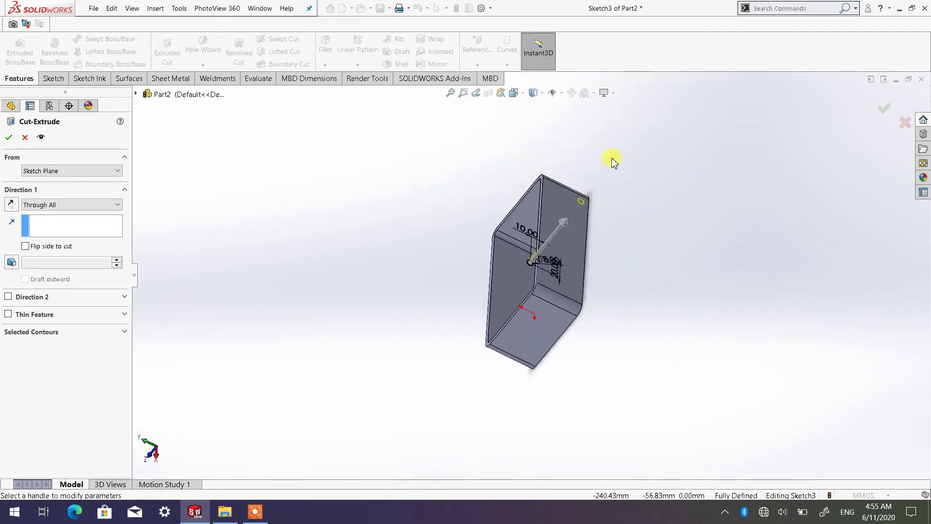
scroll(612, 158, "down", 3)
middle_click_drag(499, 298, 589, 228)
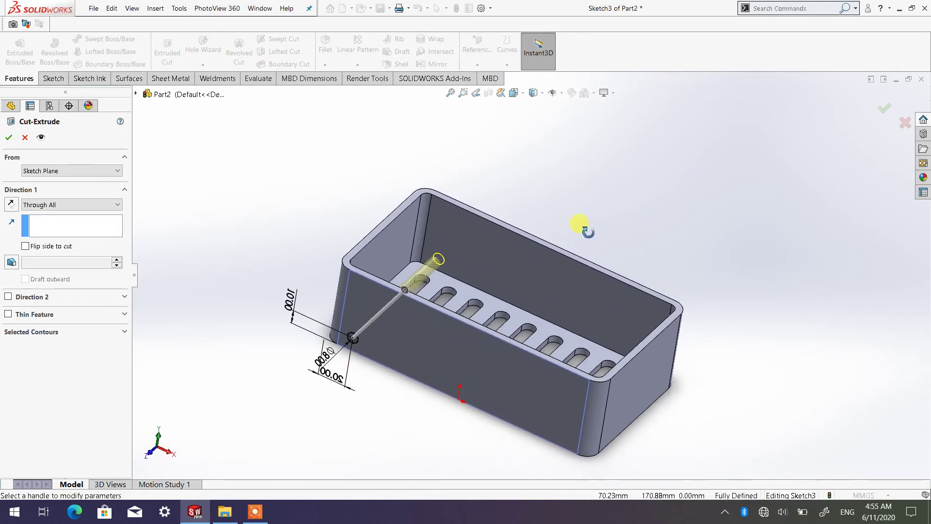
left_click(9, 138)
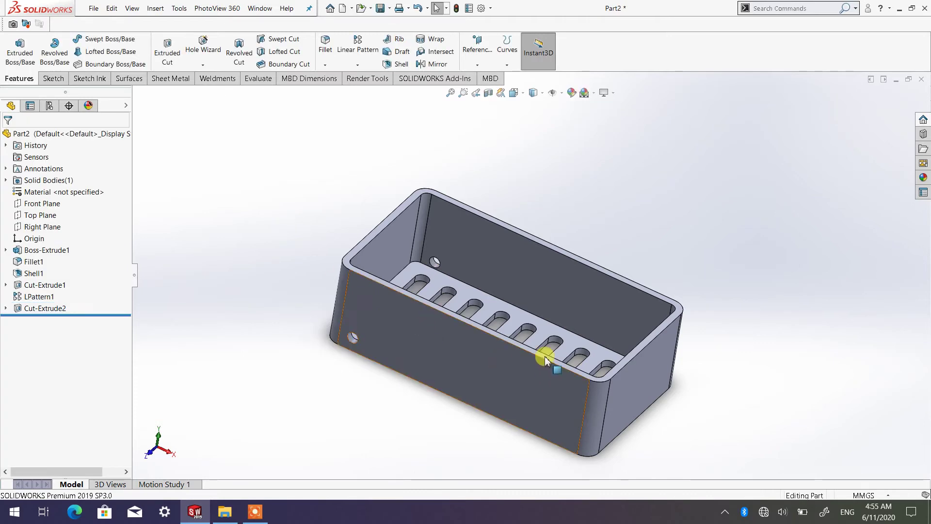
Step: Start a linear pattern running along the front face's bottom edge, with its left vertical edge as second direction, reversed to point upward
middle_click_drag(545, 359, 553, 331)
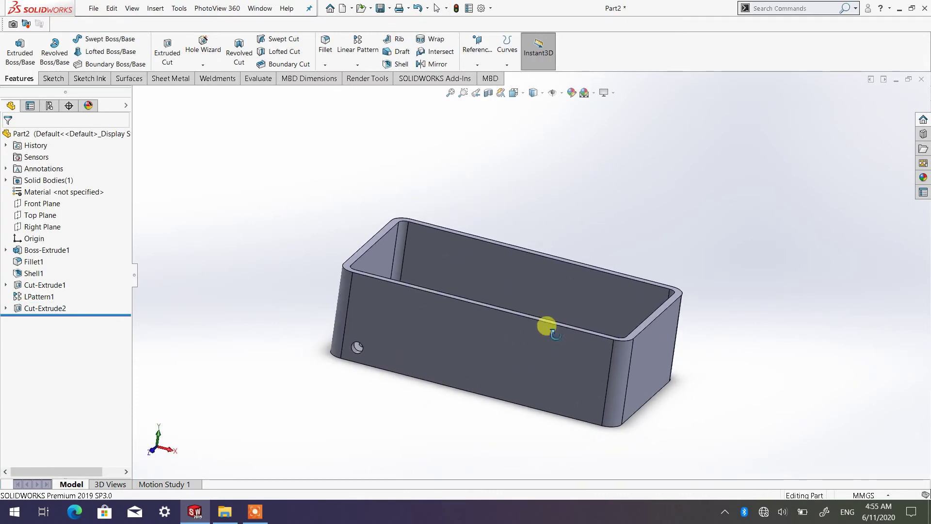
scroll(391, 388, "down", 2)
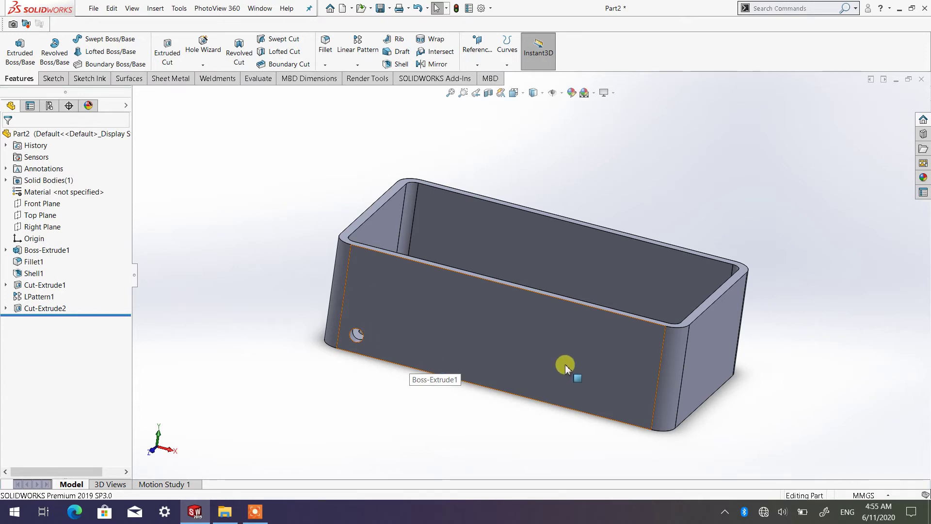
left_click(357, 65)
left_click(361, 78)
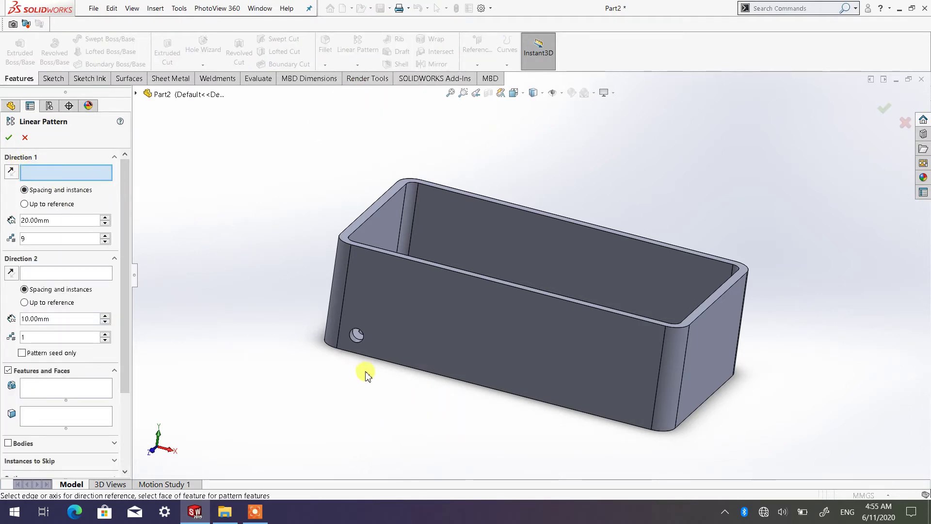
left_click(407, 367)
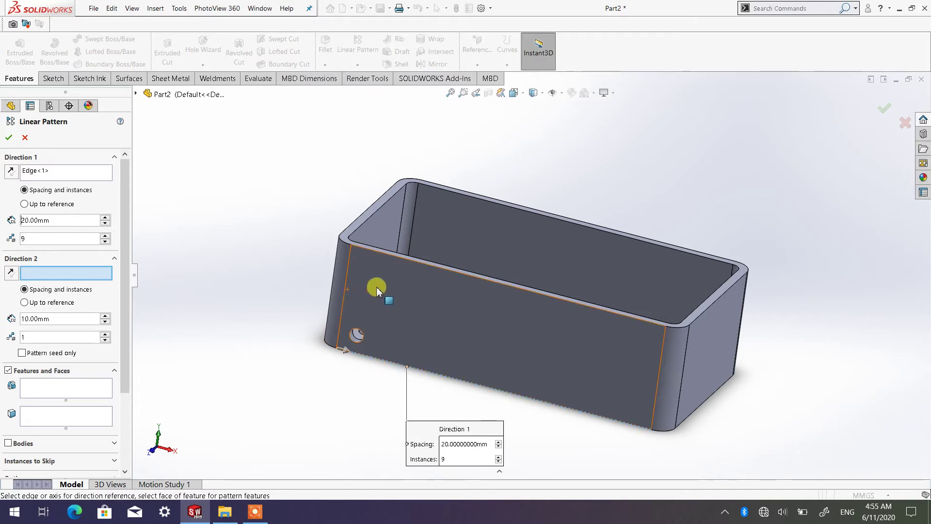
left_click(346, 292)
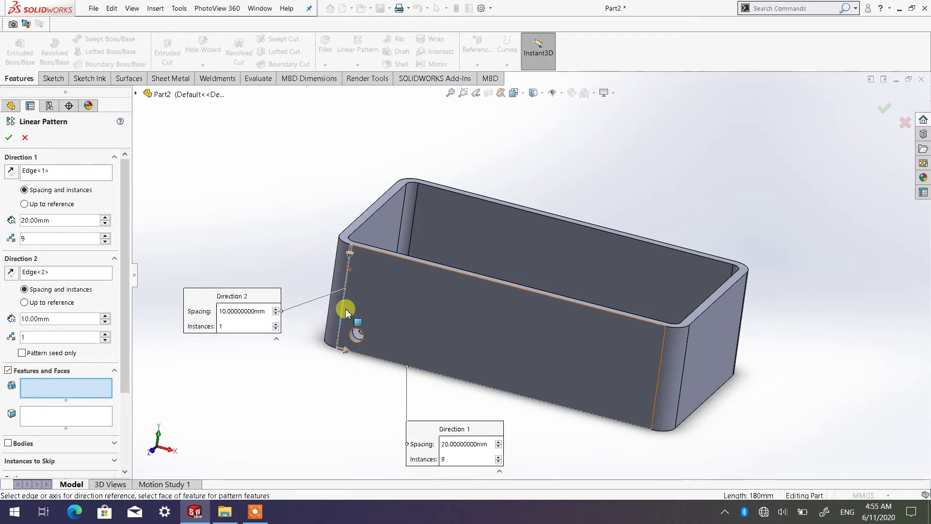
left_click(351, 254)
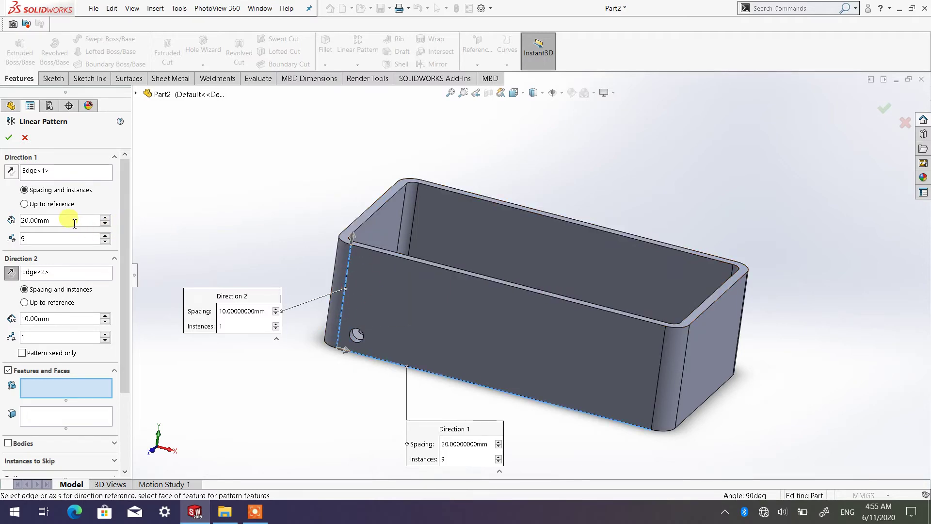
Step: Set the pattern's first-direction spacing to 10 mm
left_click_drag(74, 221, 12, 223)
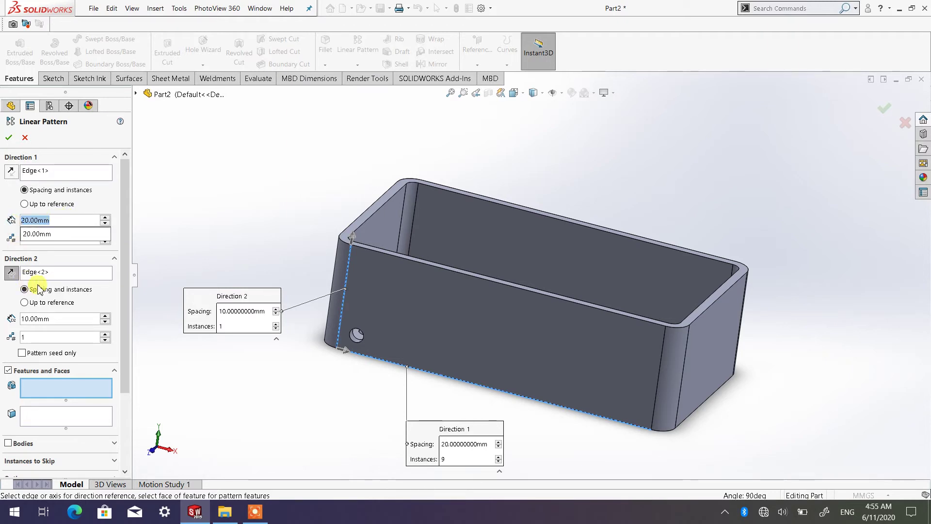
type("10")
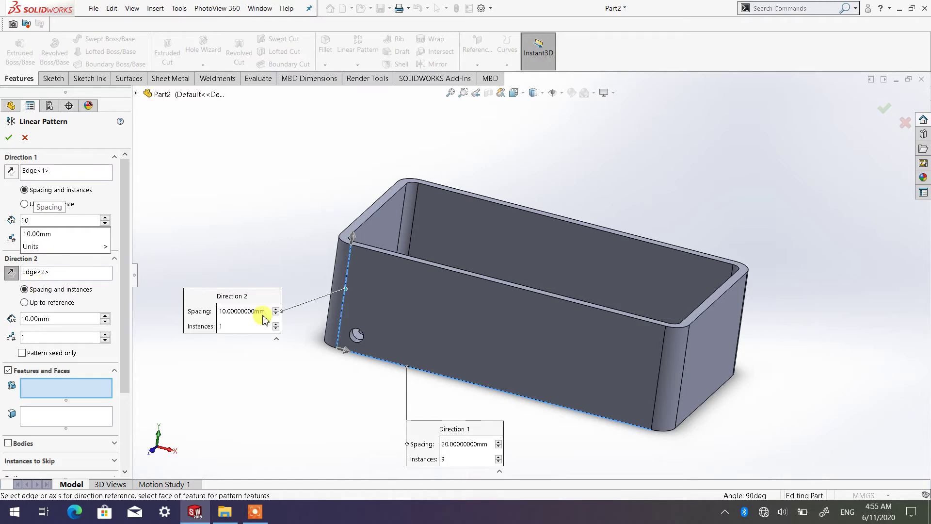
key("Return")
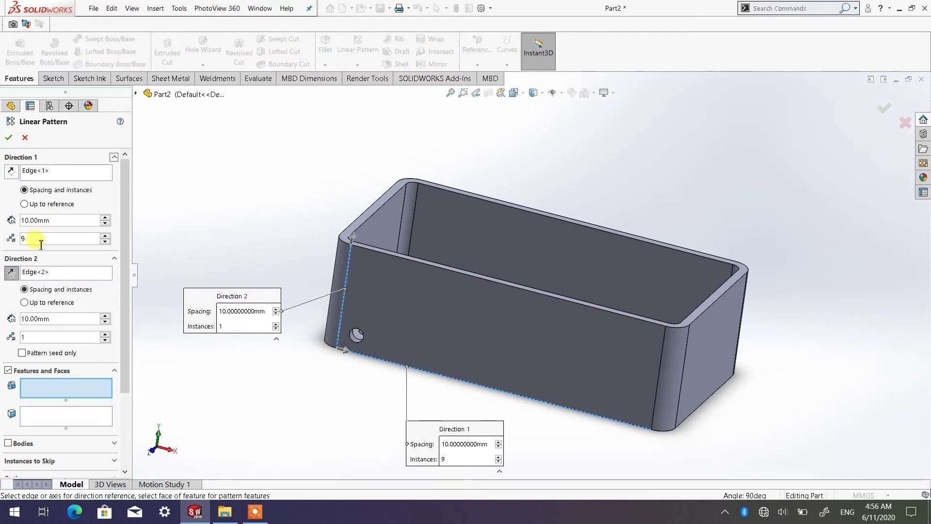
Step: Set the pattern's first direction to 20 mm spacing and 10 instances
left_click(67, 222)
type("20")
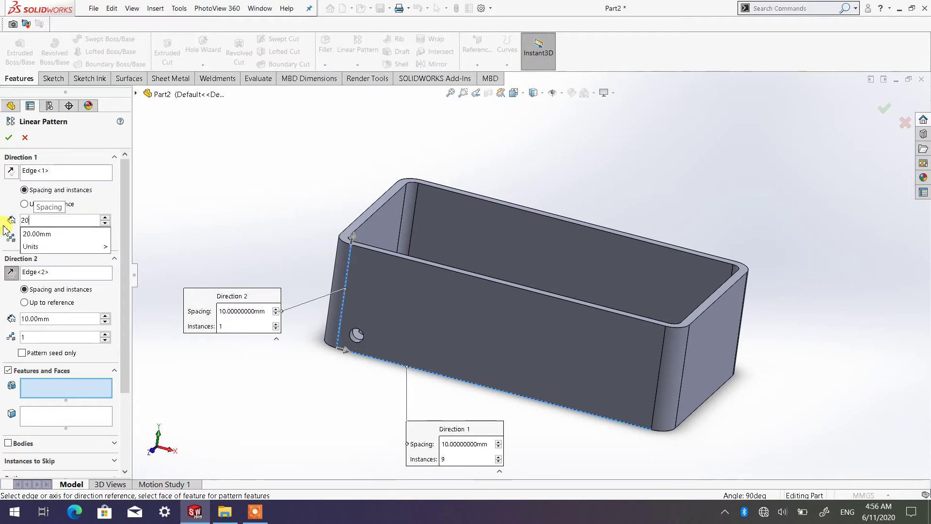
key("Return")
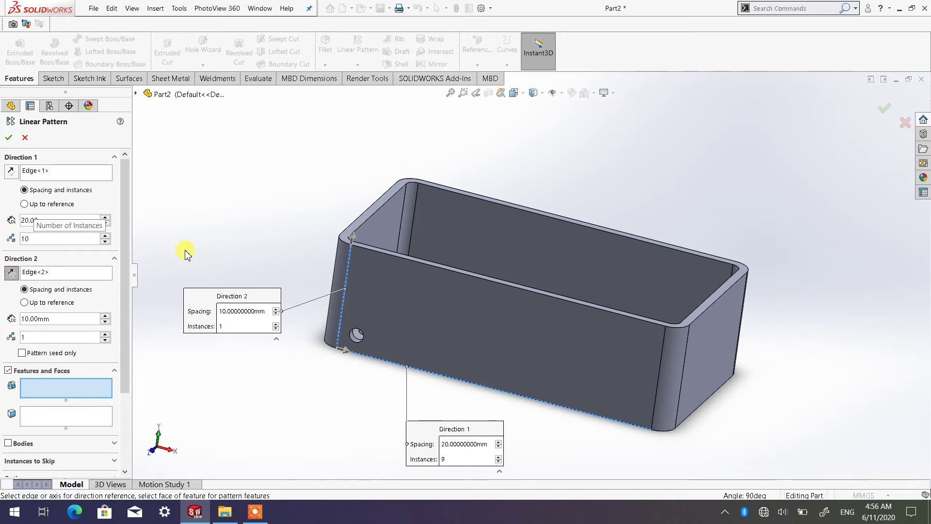
Step: Set the pattern's second direction to 20 mm spacing and 5 instances
left_click(65, 318)
type("2")
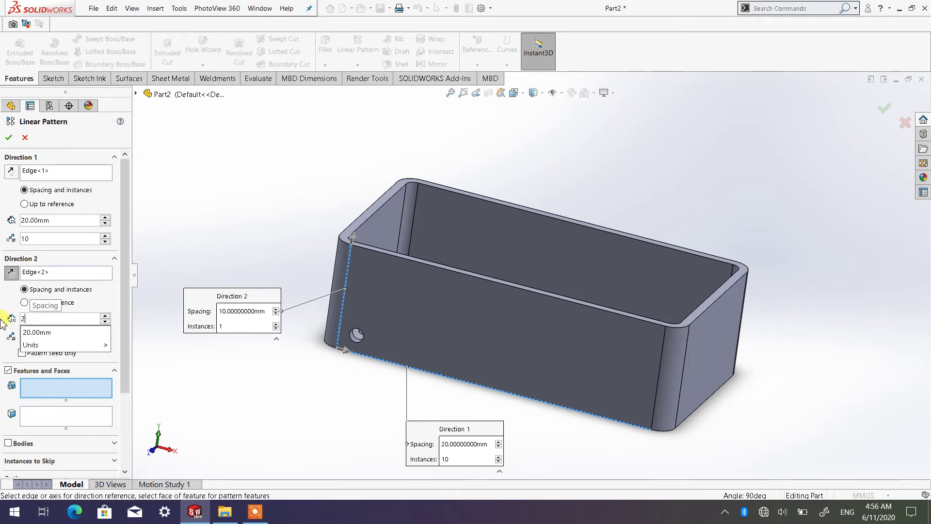
type("0")
key("Return")
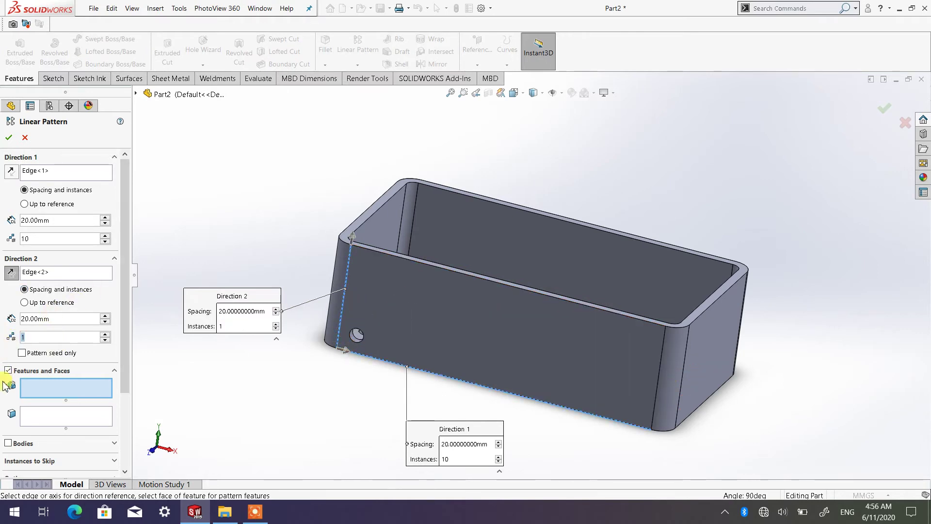
type("5")
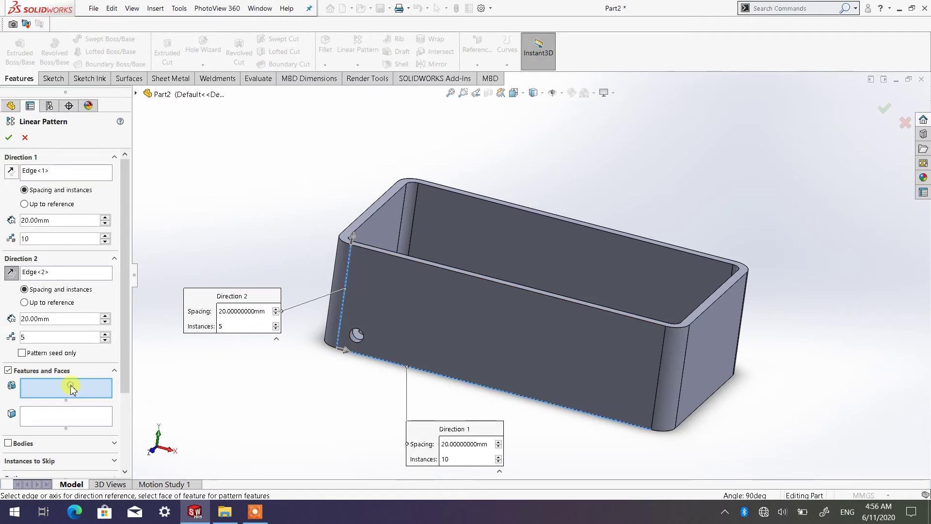
Step: Choose the circular hole cut, Cut-Extrude2, as the feature to pattern
left_click(136, 94)
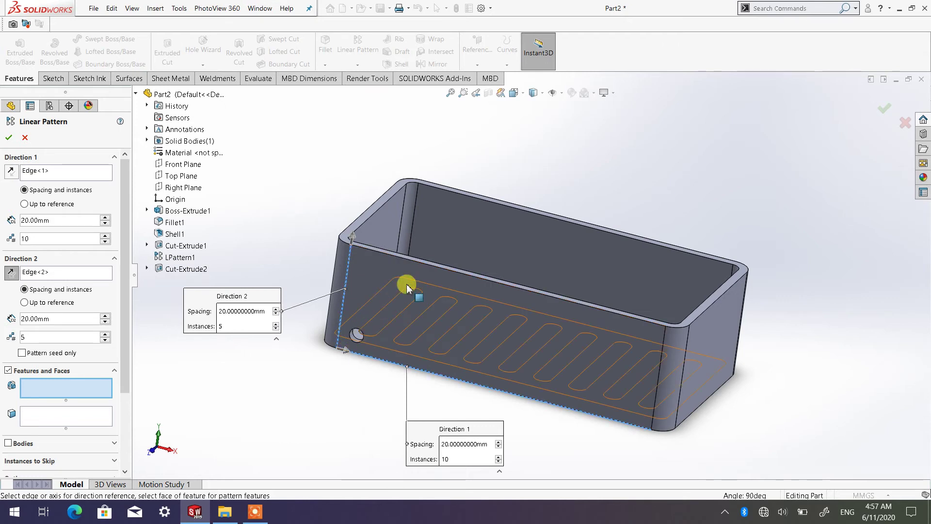
left_click(195, 271)
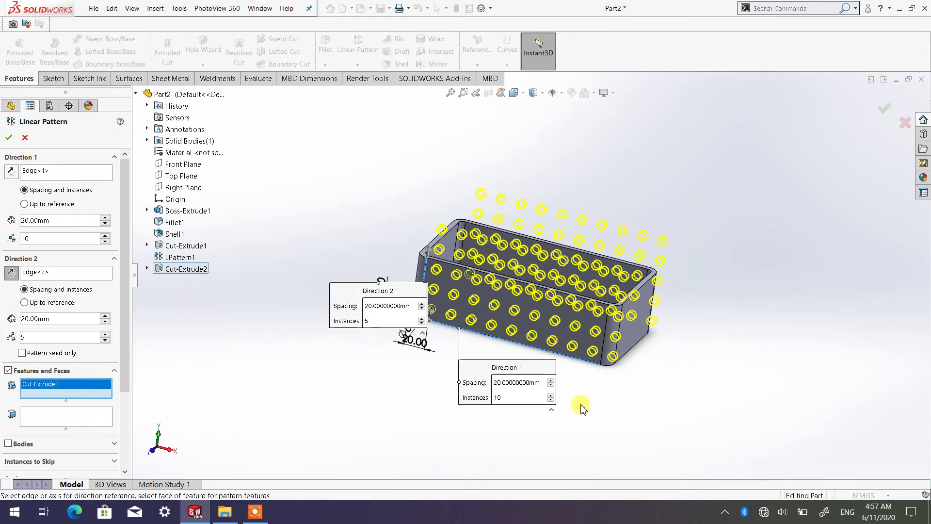
middle_click_drag(607, 378, 620, 360)
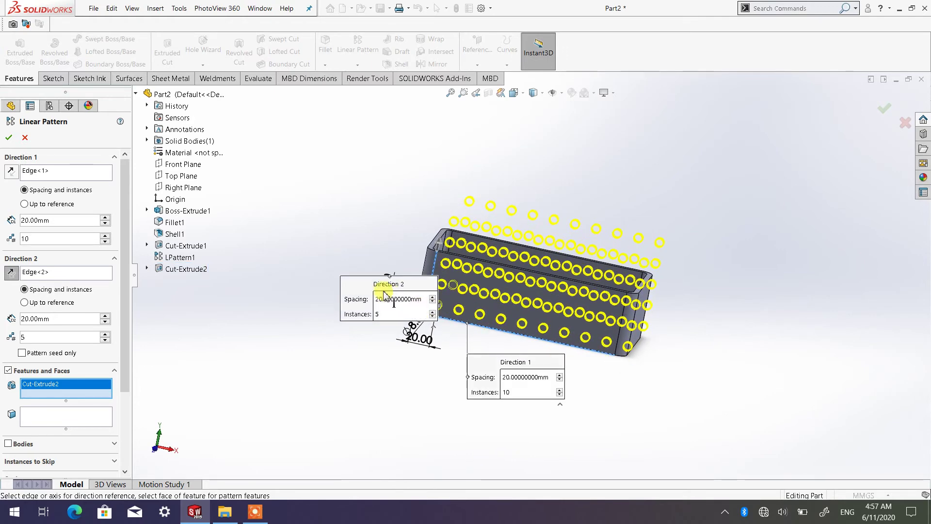
Step: Reduce the pattern's second direction to 3 instances
left_click_drag(385, 291, 311, 335)
middle_click_drag(626, 306, 417, 308)
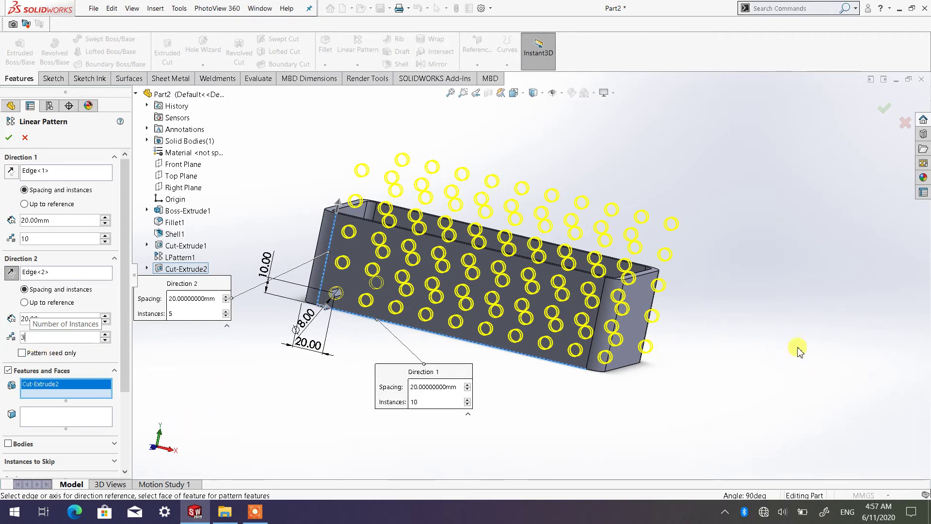
key("Return")
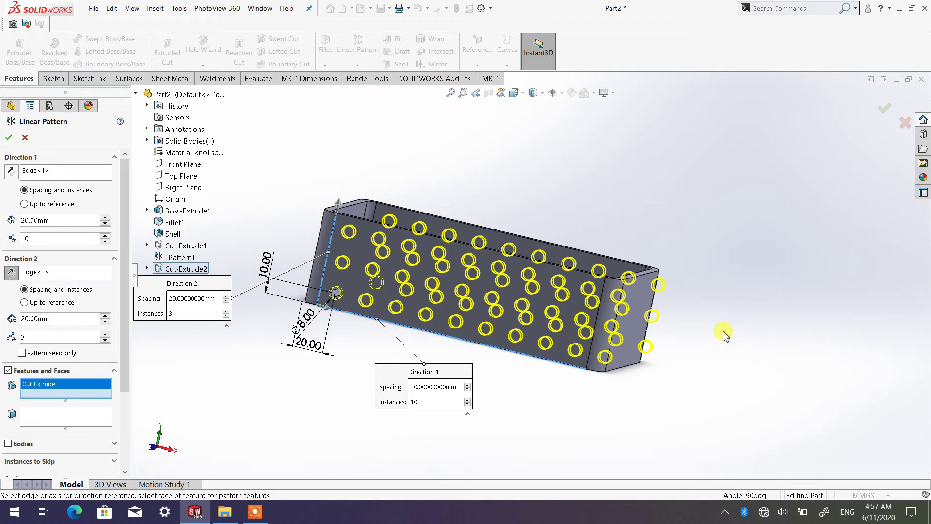
Step: Reduce the pattern's first direction to 9 instances
middle_click_drag(725, 334, 717, 391)
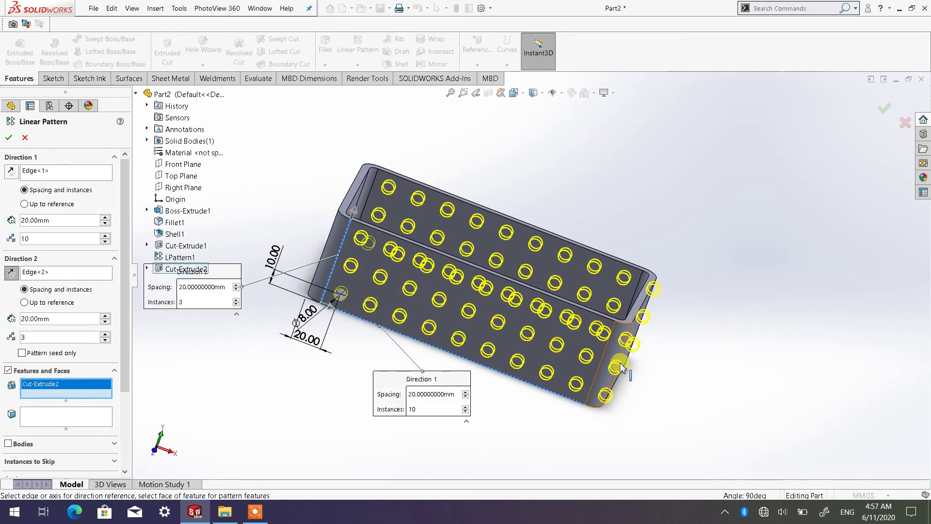
left_click(46, 238)
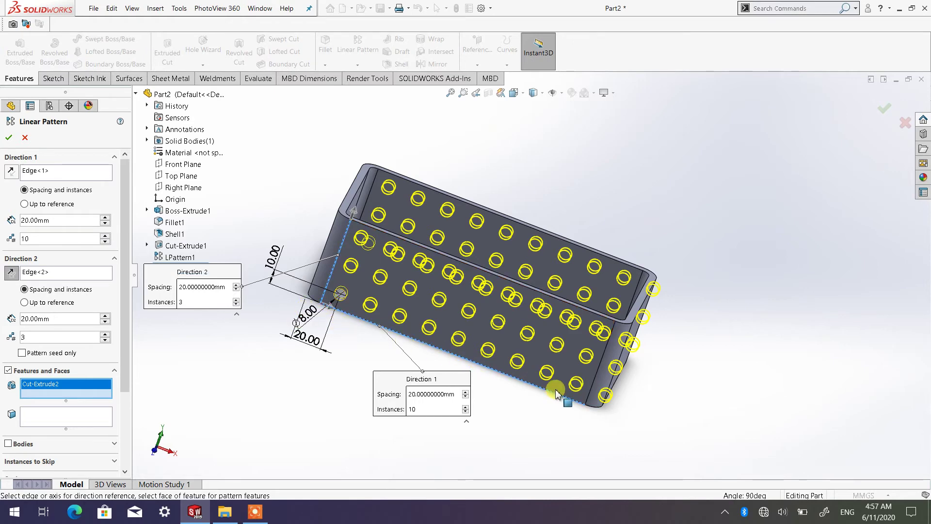
middle_click_drag(592, 353, 664, 333)
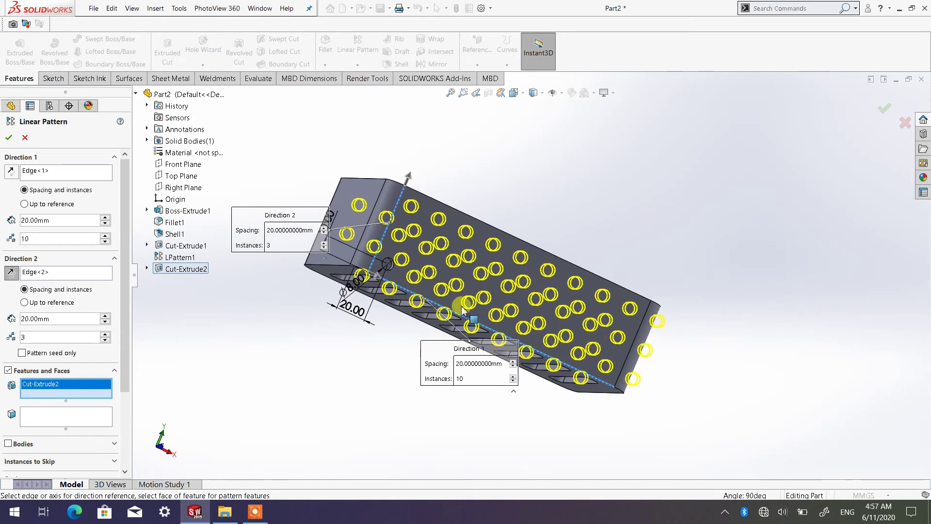
middle_click_drag(676, 392, 630, 392)
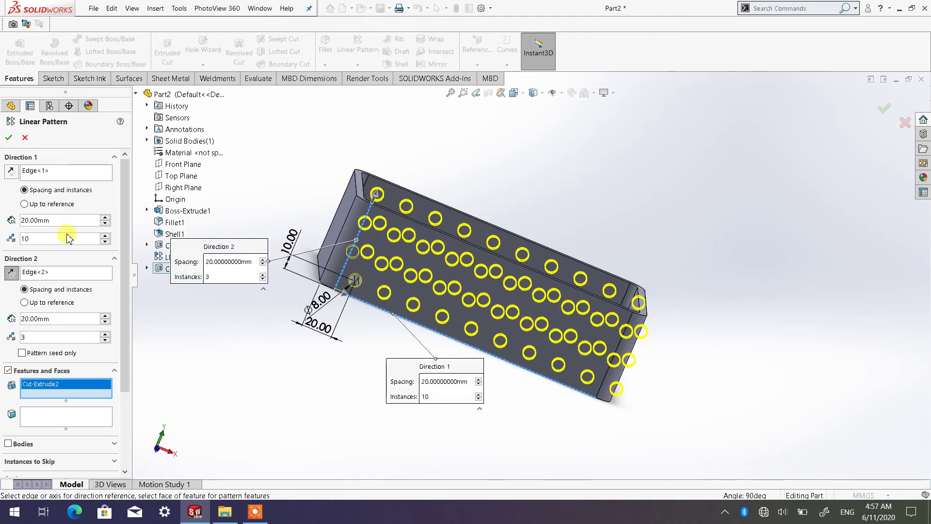
type("9")
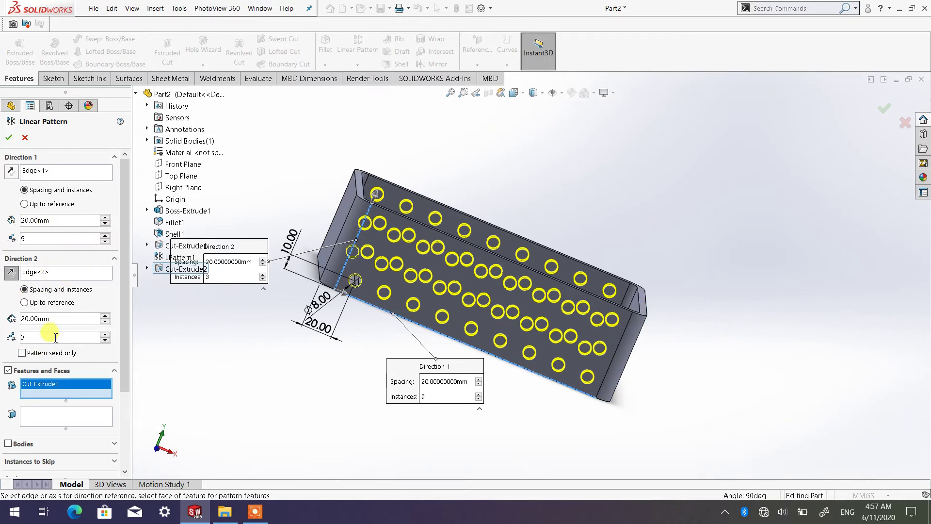
Step: Check the previewed holes along the box's long walls and apply the linear pattern of the circular cut
middle_click_drag(598, 461, 427, 403)
scroll(387, 299, "down", 2)
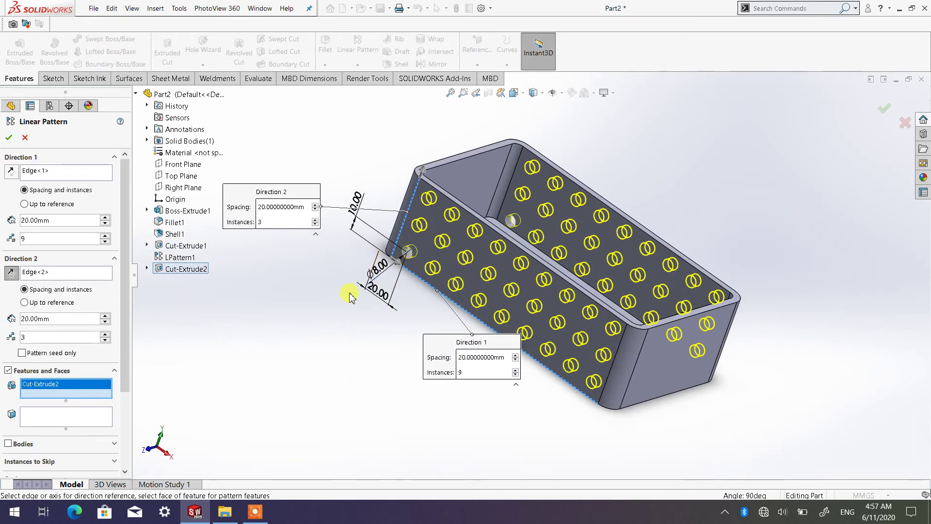
left_click(9, 138)
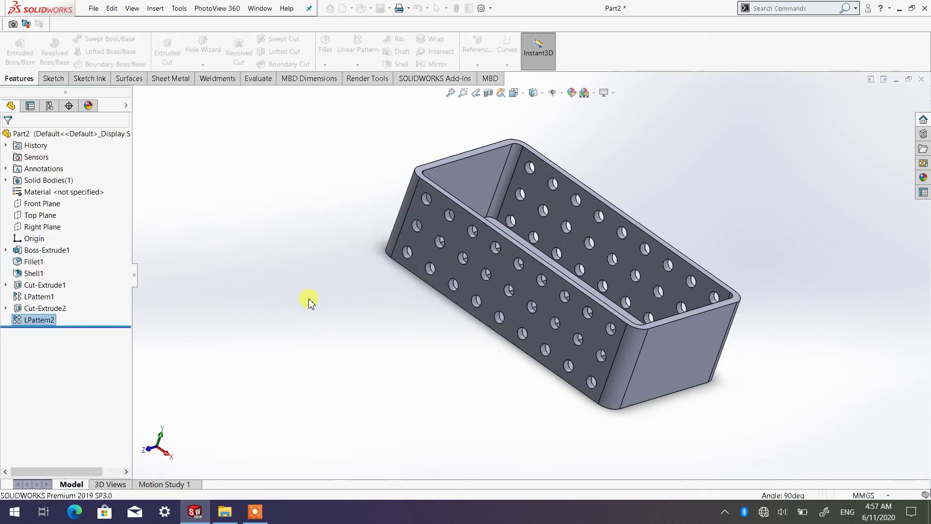
Step: Start a sketch on the outer face of the box's short end wall and view it straight on
middle_click_drag(457, 357, 536, 332)
scroll(536, 332, "down", 3)
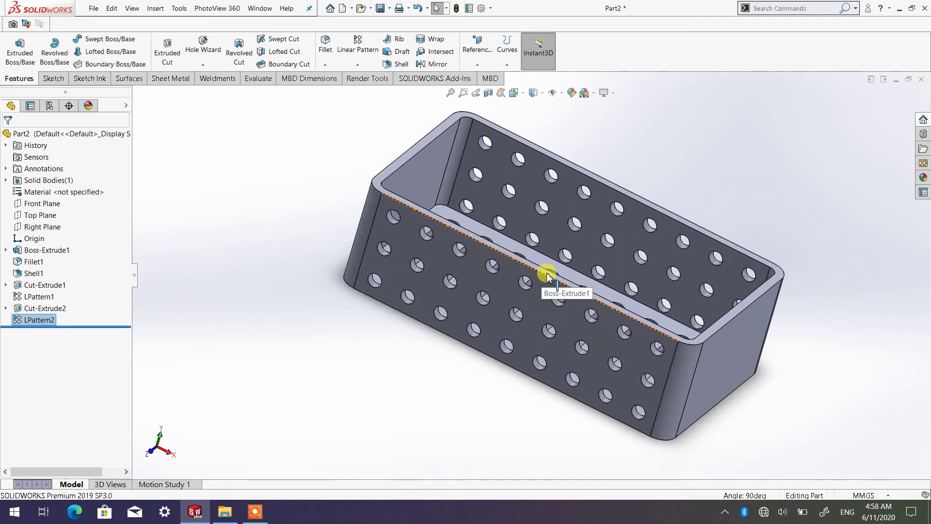
scroll(672, 325, "up", 3)
middle_click_drag(671, 335, 624, 368)
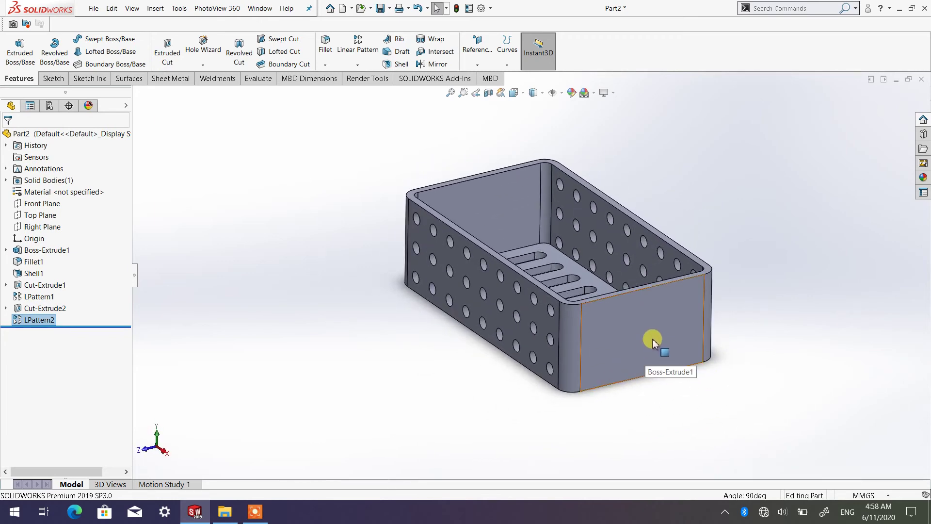
left_click(741, 377)
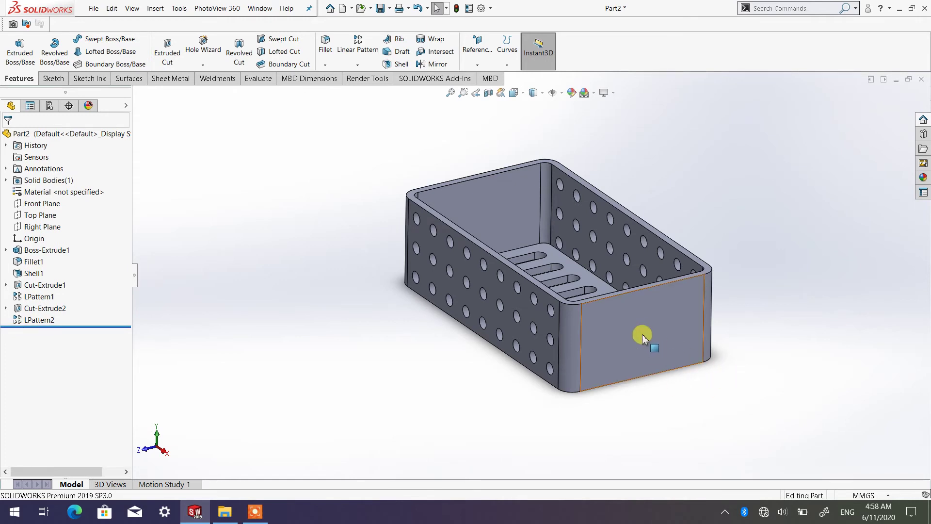
left_click(642, 334)
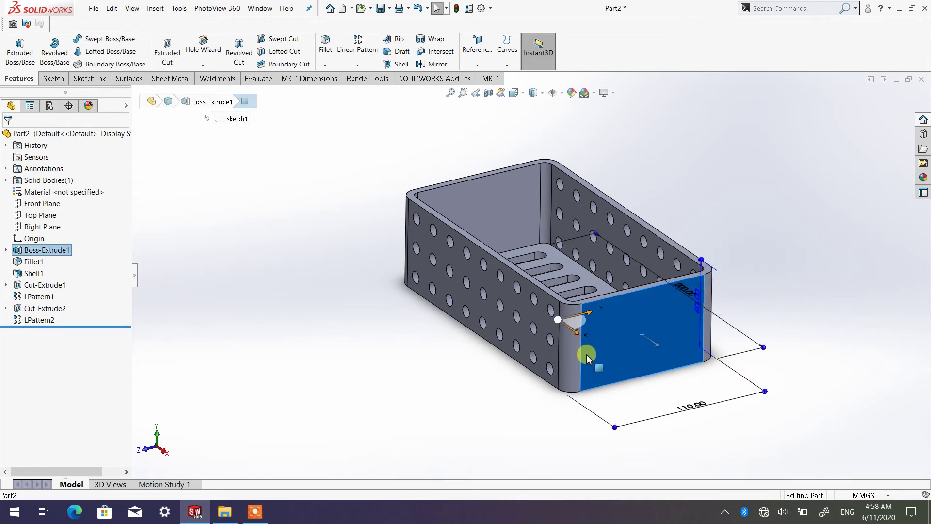
left_click(48, 79)
left_click(16, 49)
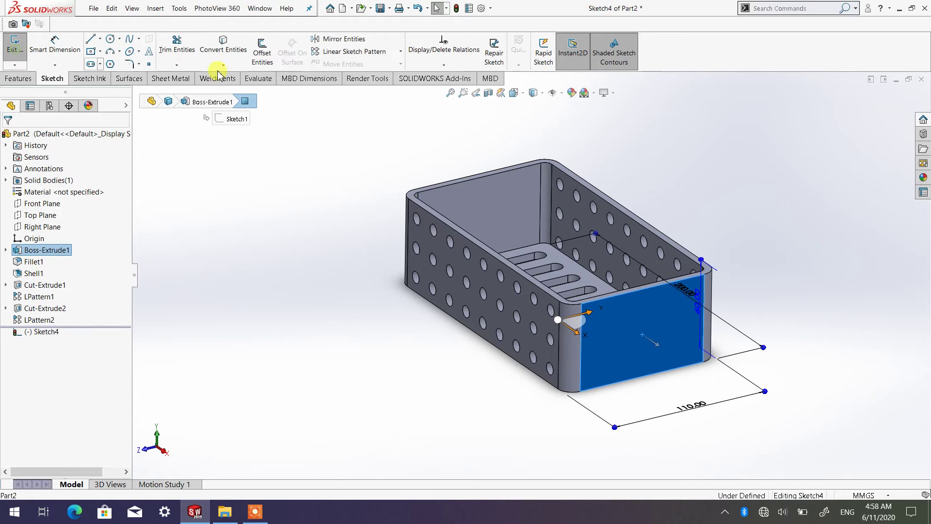
left_click(514, 93)
left_click(569, 148)
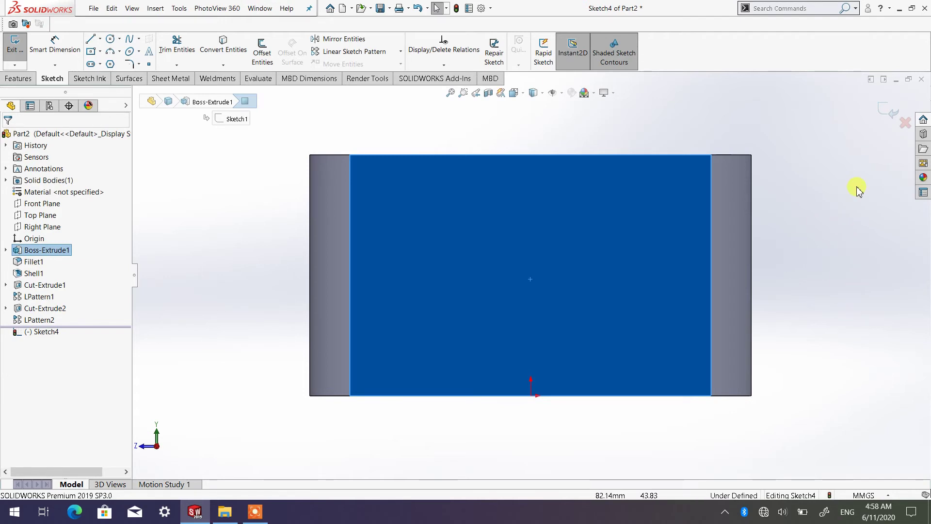
left_click(850, 289)
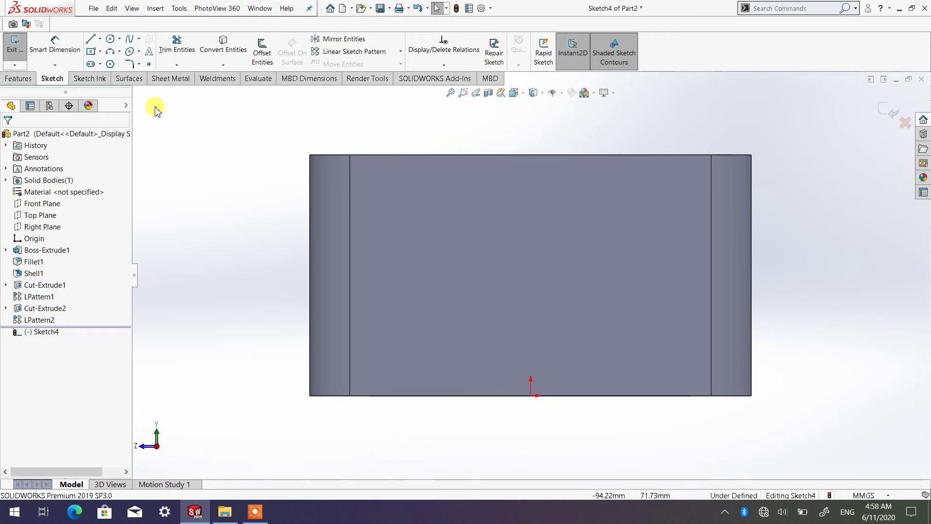
Step: Sketch a 6-sided polygon with an inscribed circle about 10.9 mm in diameter near the end face's lower-left corner, one vertex pointing up
left_click(111, 65)
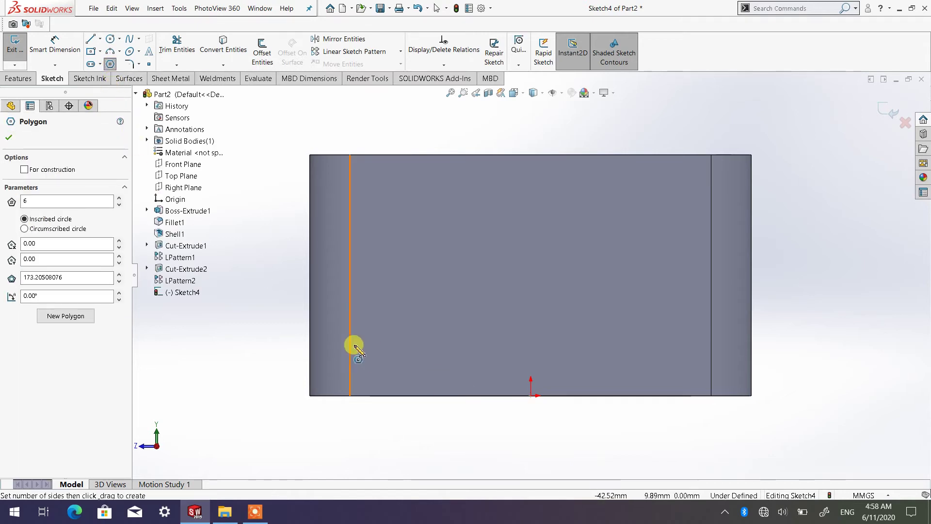
left_click(29, 202)
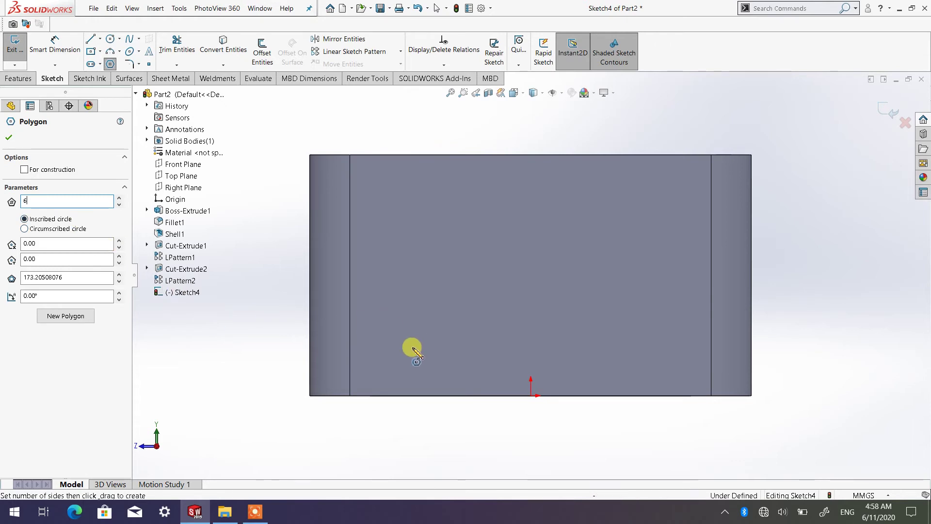
mouse_move(399, 354)
left_mouse_down()
mouse_move(414, 336)
mouse_move(399, 329)
left_mouse_up()
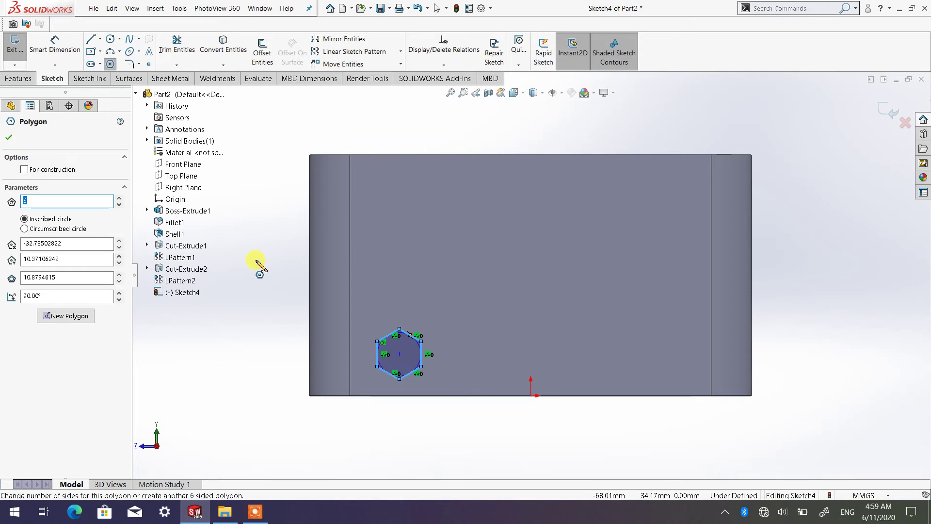
left_click(8, 139)
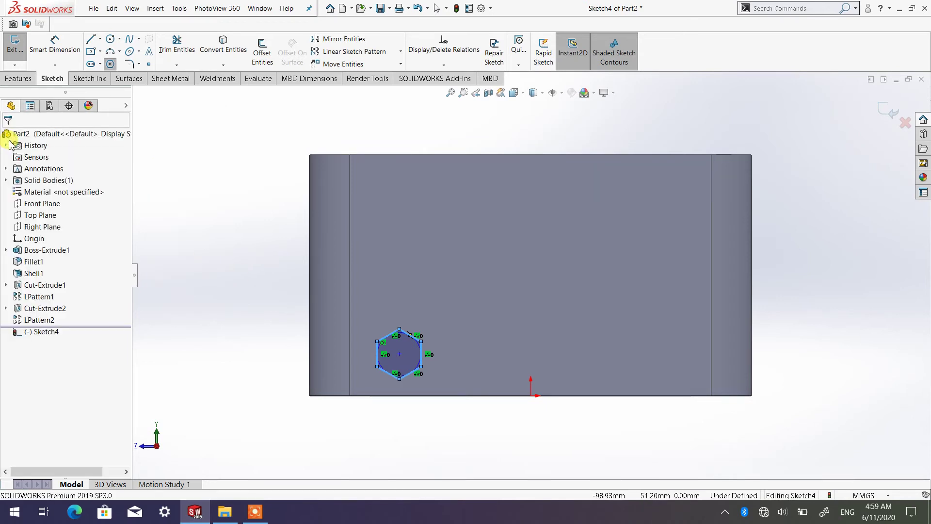
Step: Dimension the hexagon's height between its upper and lower vertices to 10 mm
left_click(55, 46)
scroll(386, 406, "down", 3)
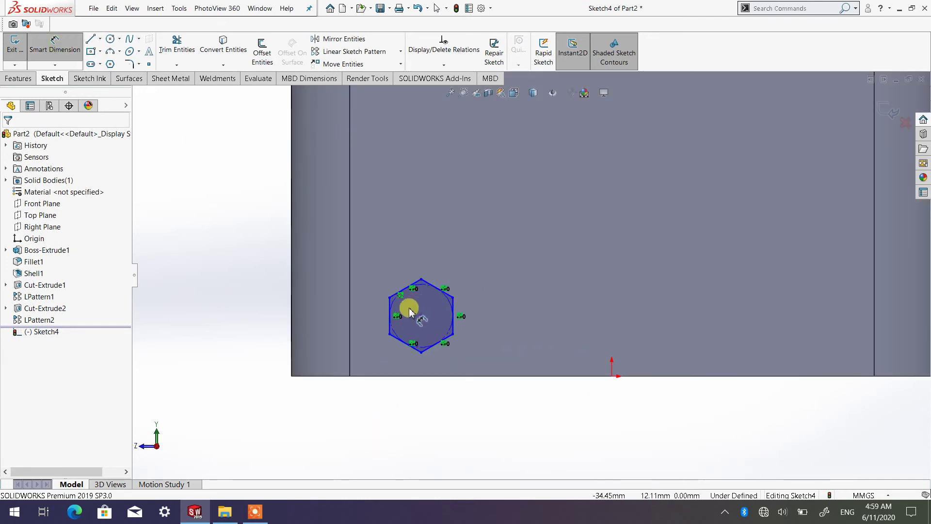
left_click(421, 279)
left_click(421, 352)
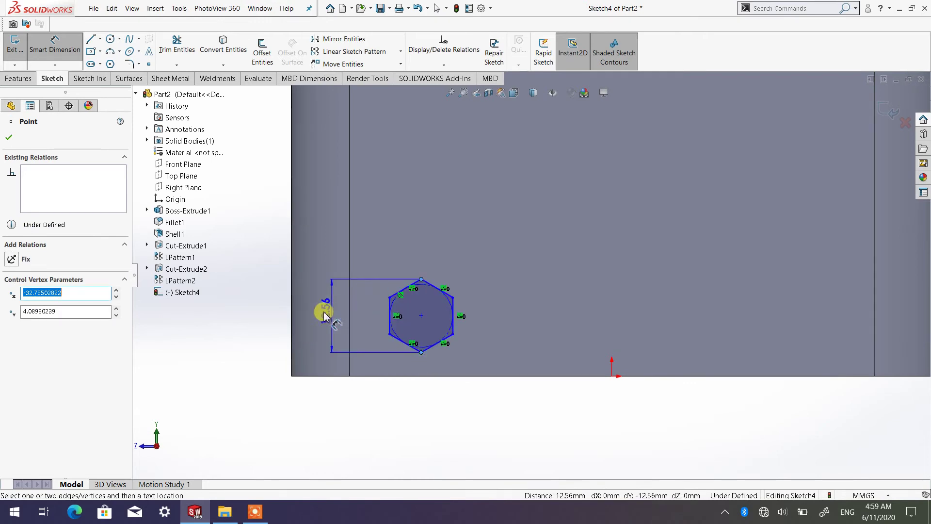
left_click(259, 409)
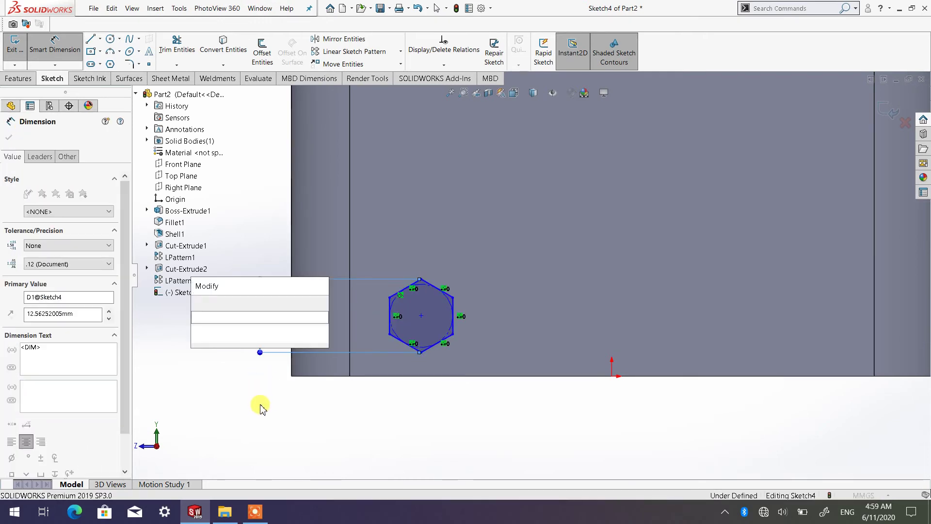
type("1")
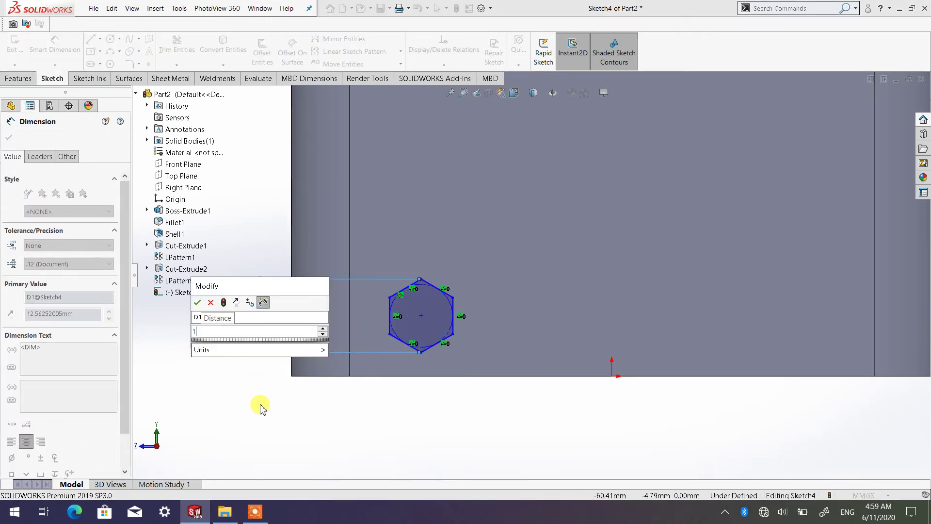
type("0")
key("Return")
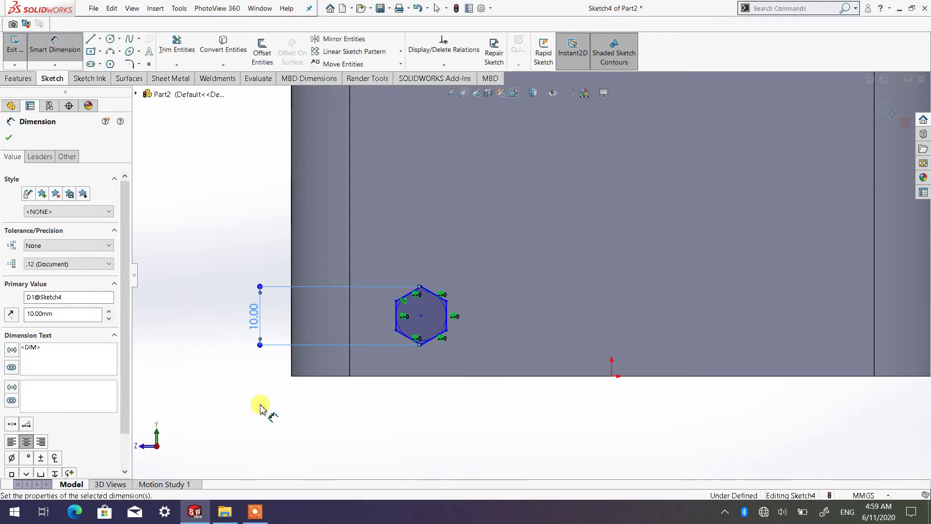
left_click(454, 433)
Step: Dimension the hexagon's centre 10 mm above the bottom edge of the end face
scroll(424, 416, "up", 1)
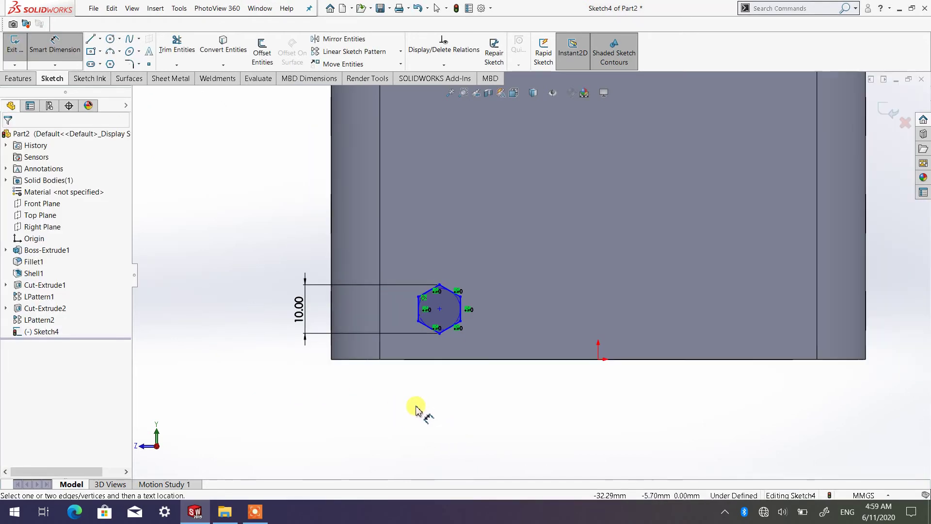
left_click(442, 311)
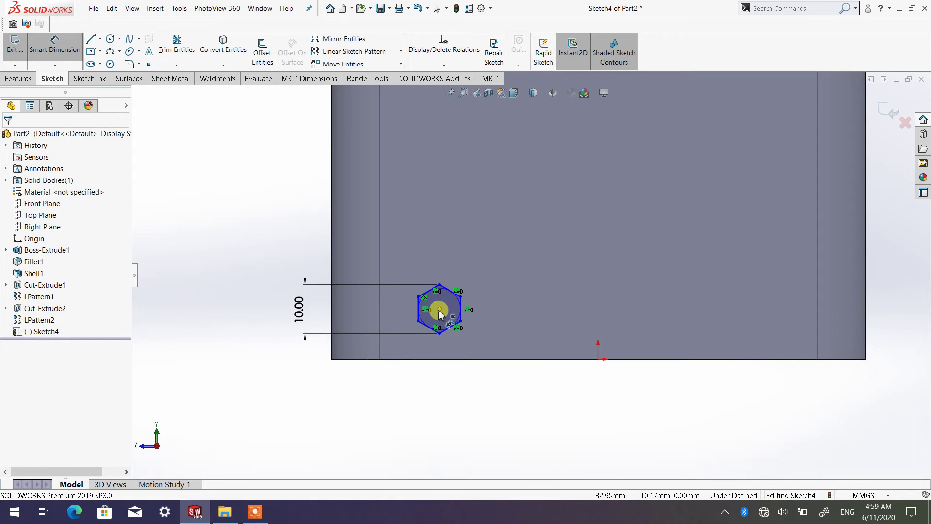
left_click(464, 361)
left_click(209, 337)
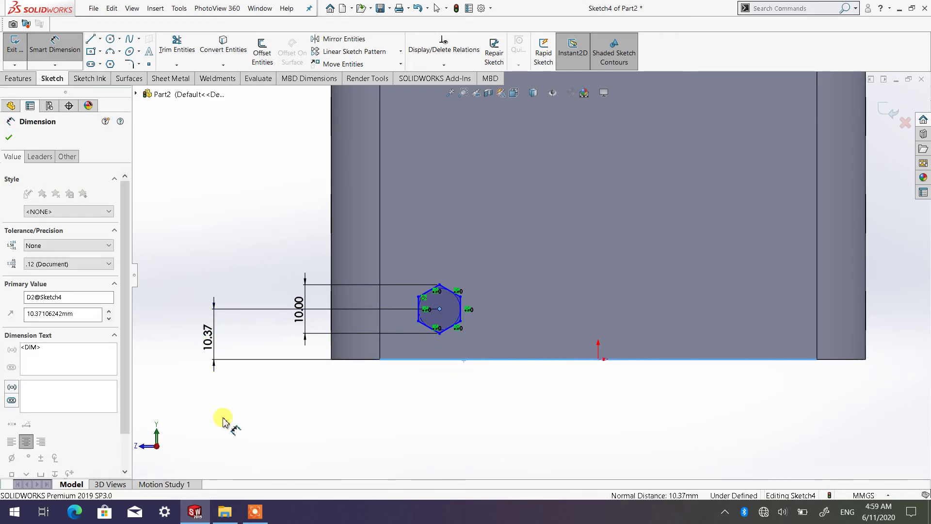
type("10")
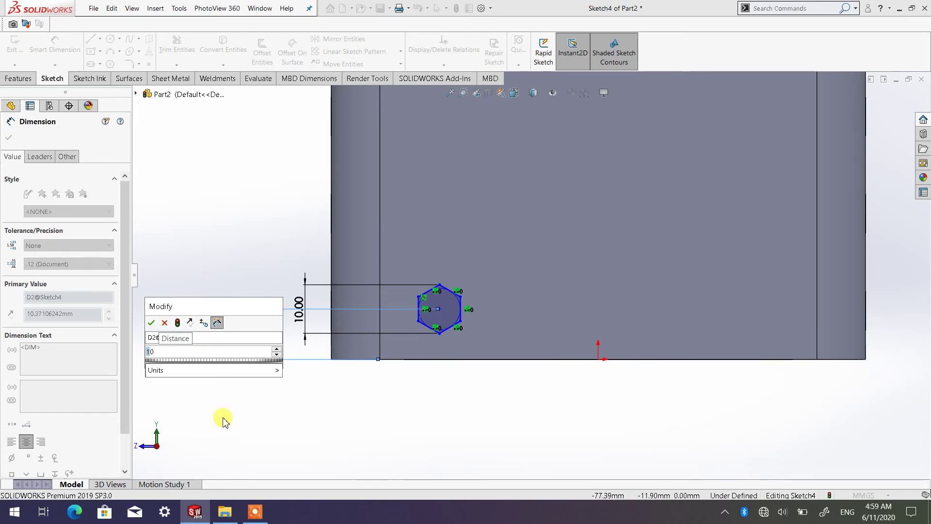
key("Return")
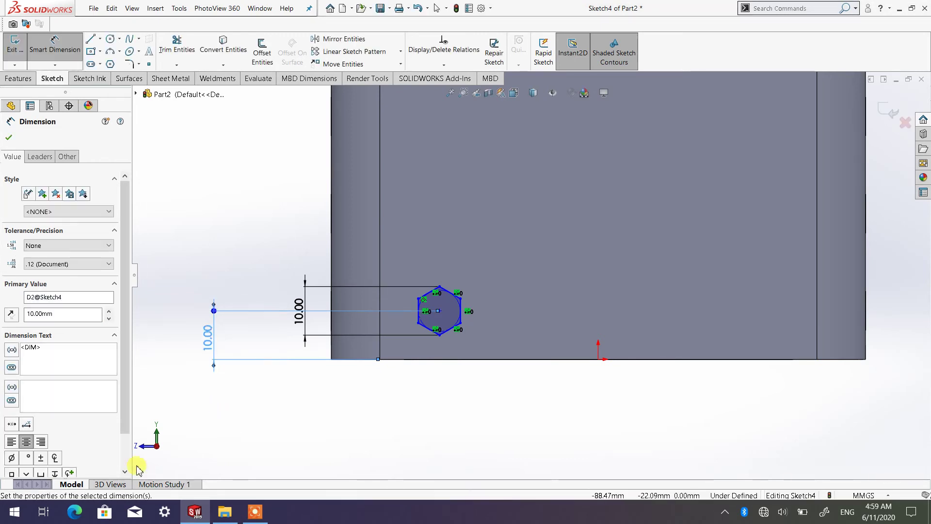
left_click(451, 434)
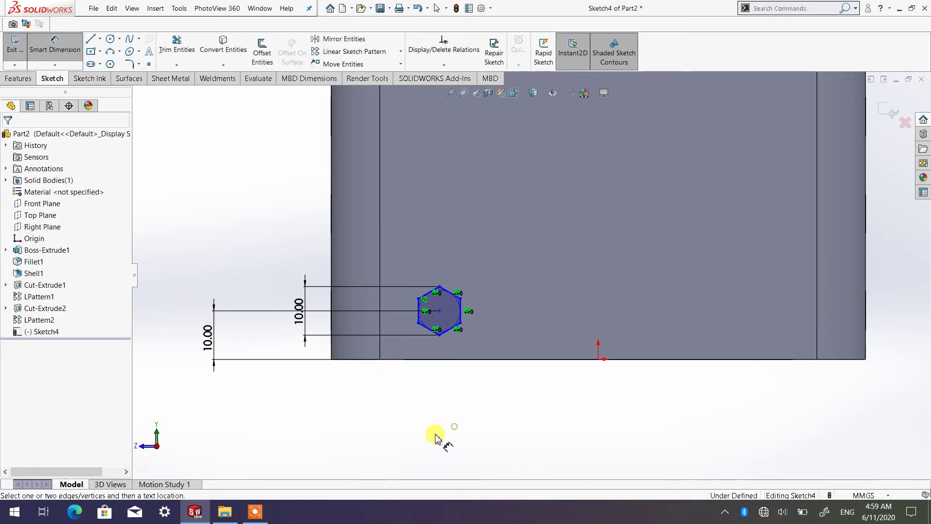
Step: Dimension the hexagon's centre 20 mm from the box's nearest vertical side edge and finish dimensioning
left_click(440, 311)
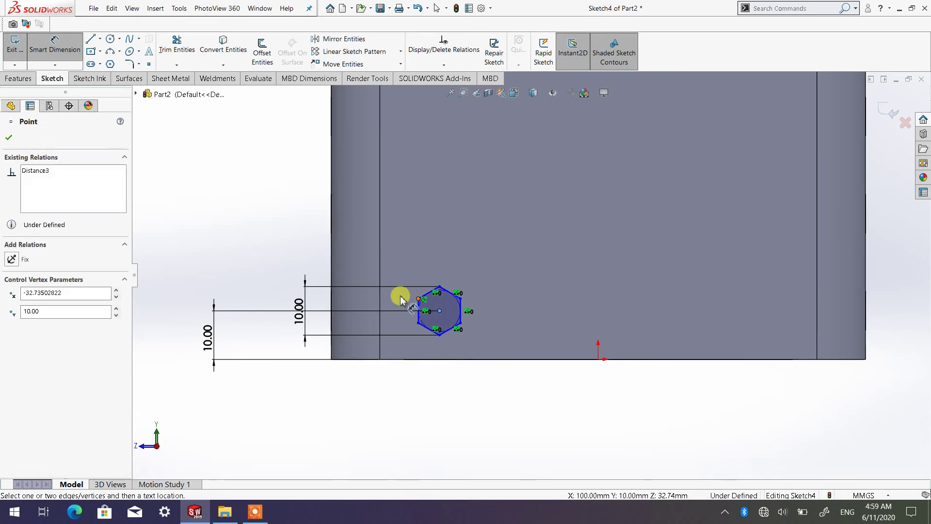
left_click(331, 278)
left_click(282, 240)
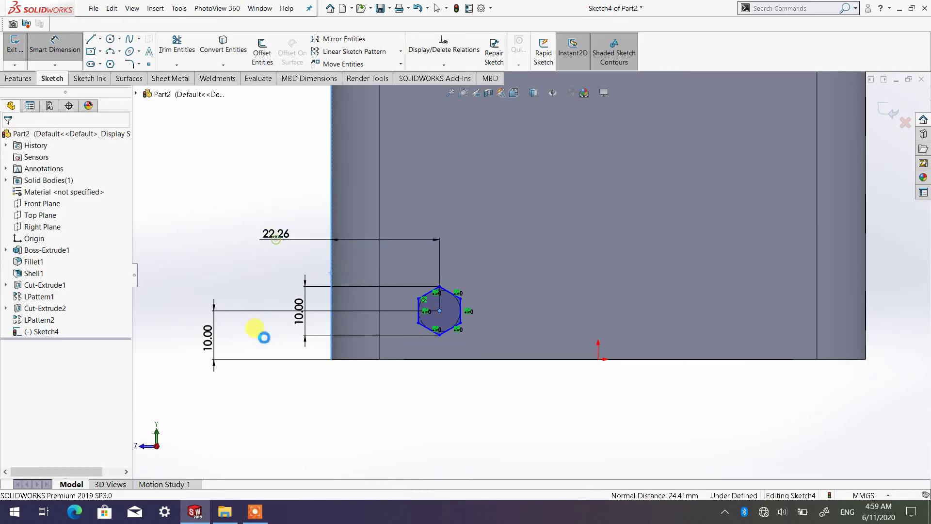
type("20")
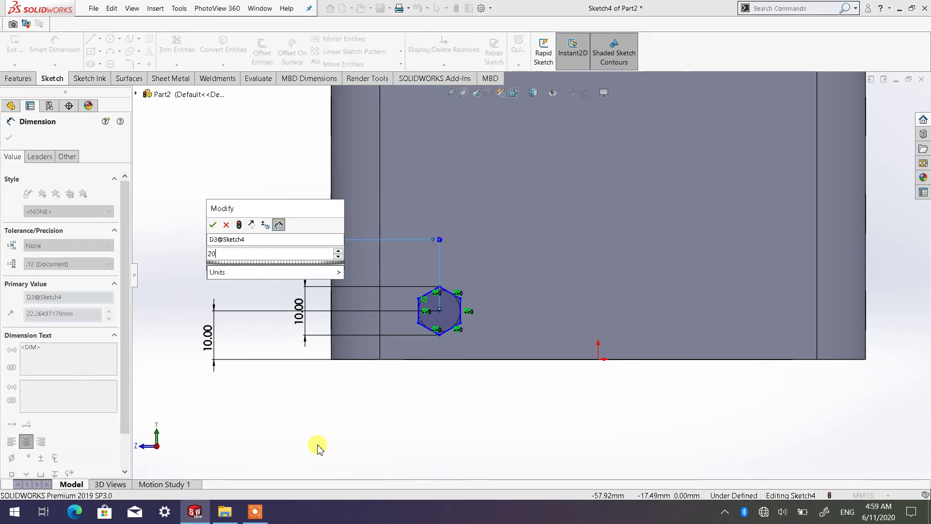
left_click(212, 224)
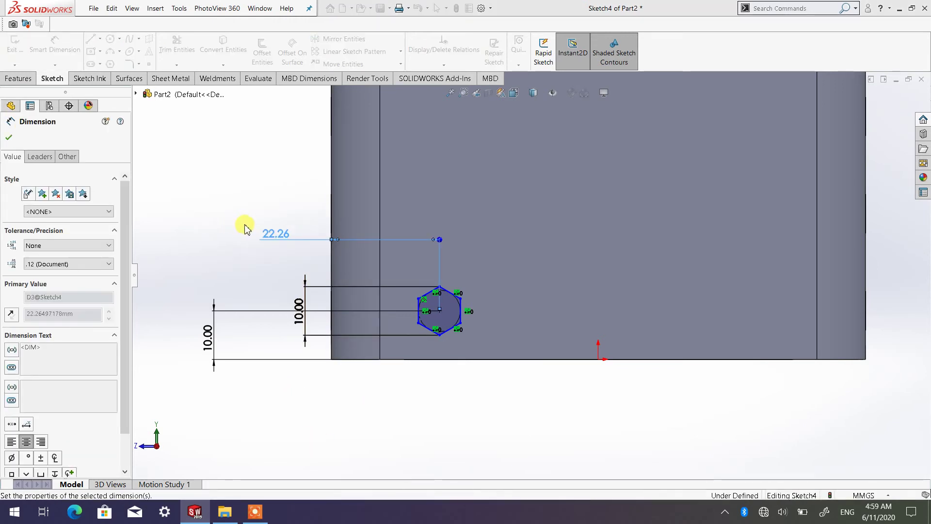
left_click(9, 138)
Step: Start an extruded cut from the hexagon sketch on the box's end face
key("f")
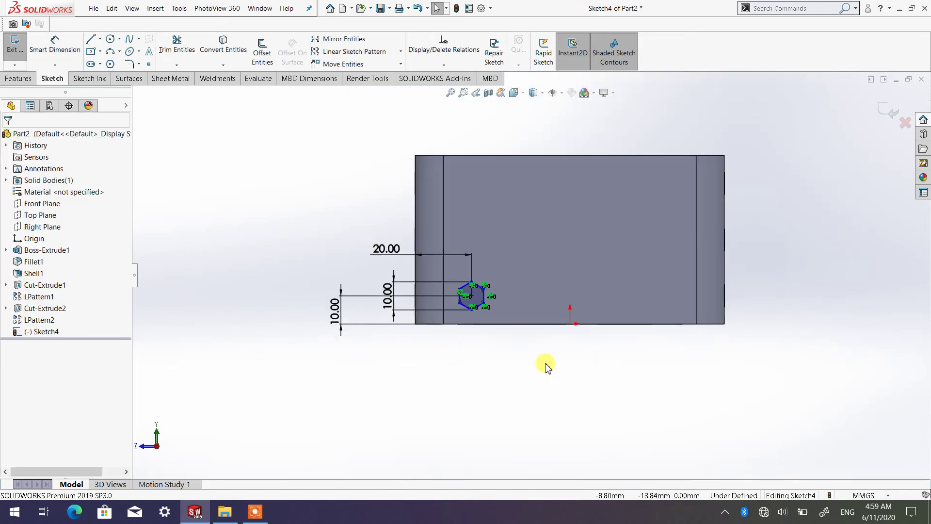
middle_click_drag(547, 366, 524, 398)
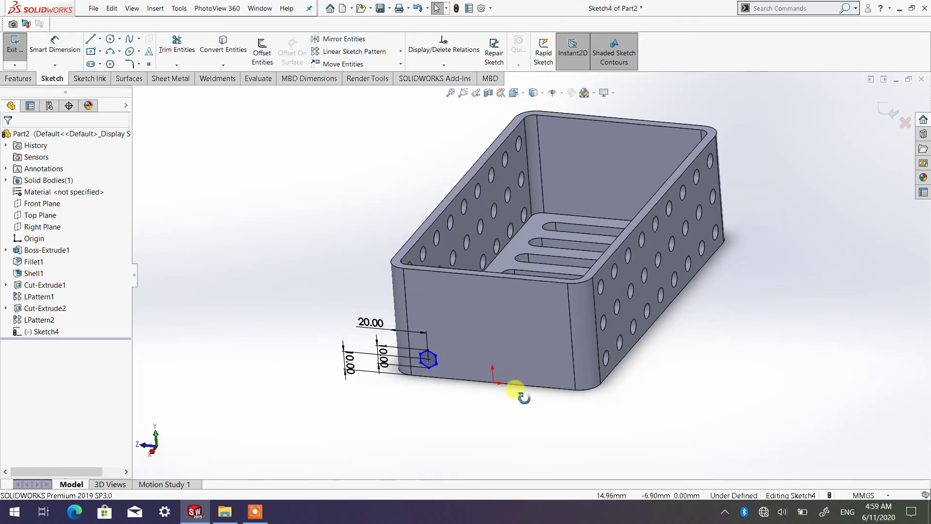
left_click(428, 360)
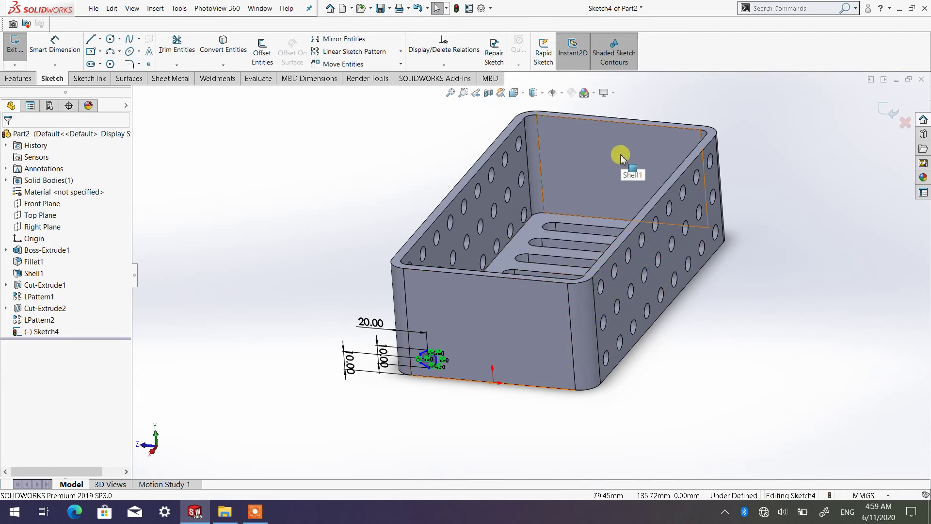
scroll(523, 303, "down", 4)
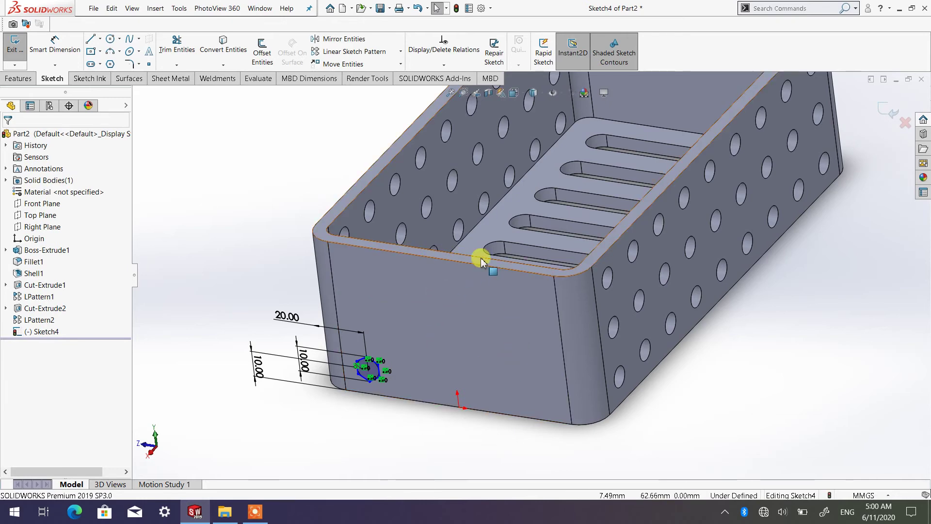
scroll(532, 297, "up", 4)
scroll(557, 315, "down", 4)
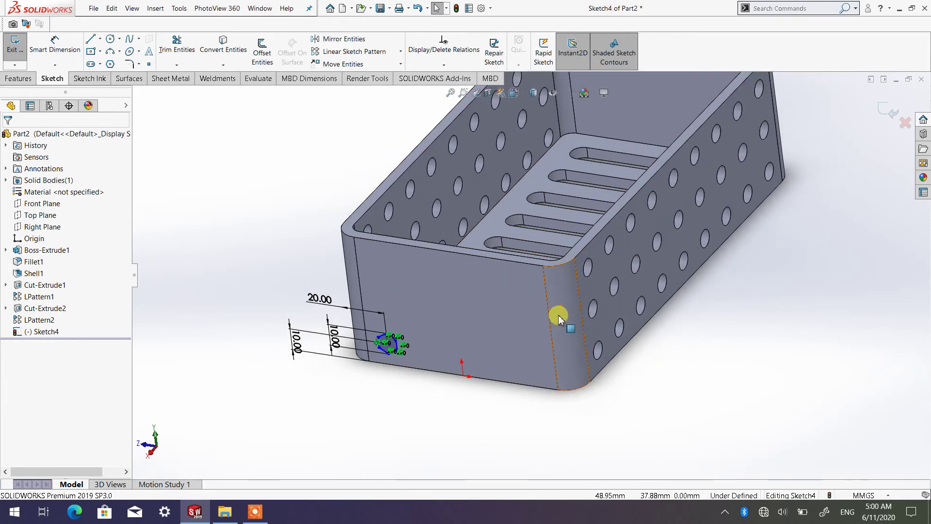
left_click(18, 79)
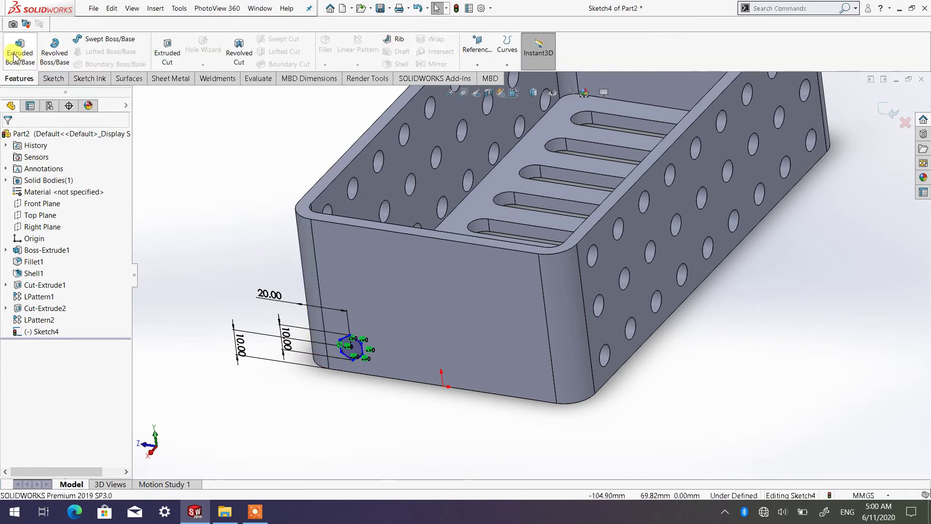
left_click(170, 56)
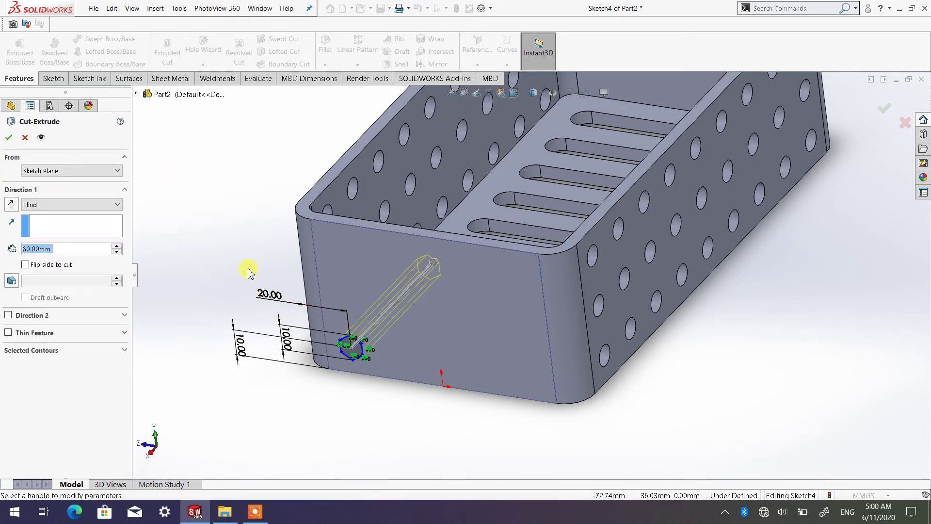
Step: Try the Through All end condition for the hexagon cut and check its preview along the box
middle_click_drag(248, 272, 144, 277)
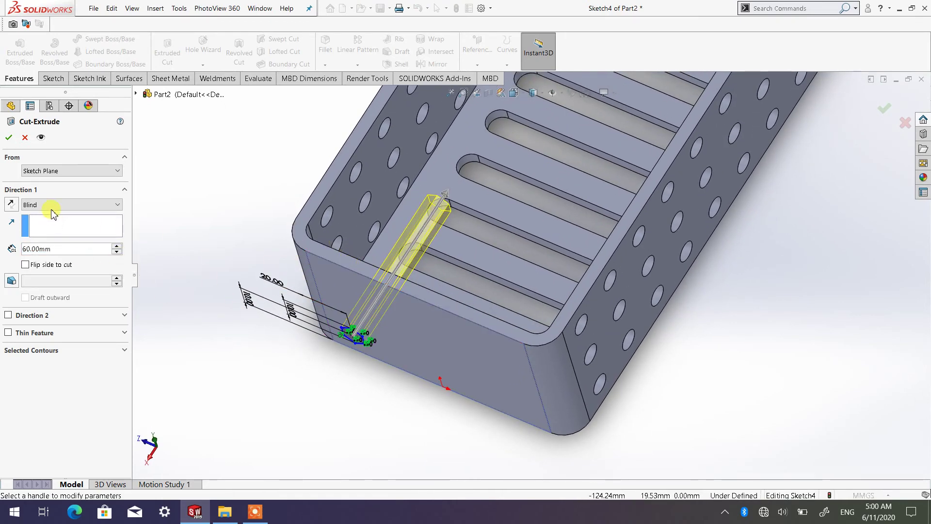
left_click(115, 206)
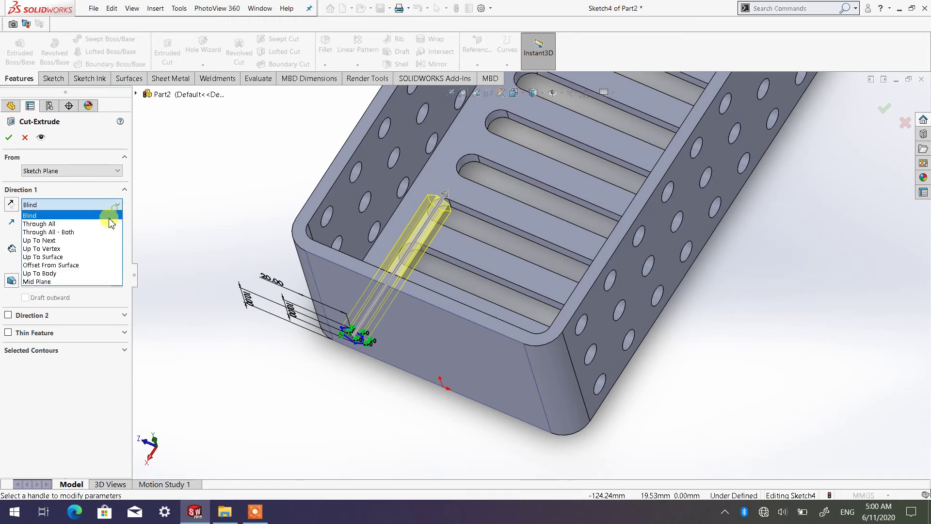
left_click(111, 224)
scroll(523, 293, "up", 3)
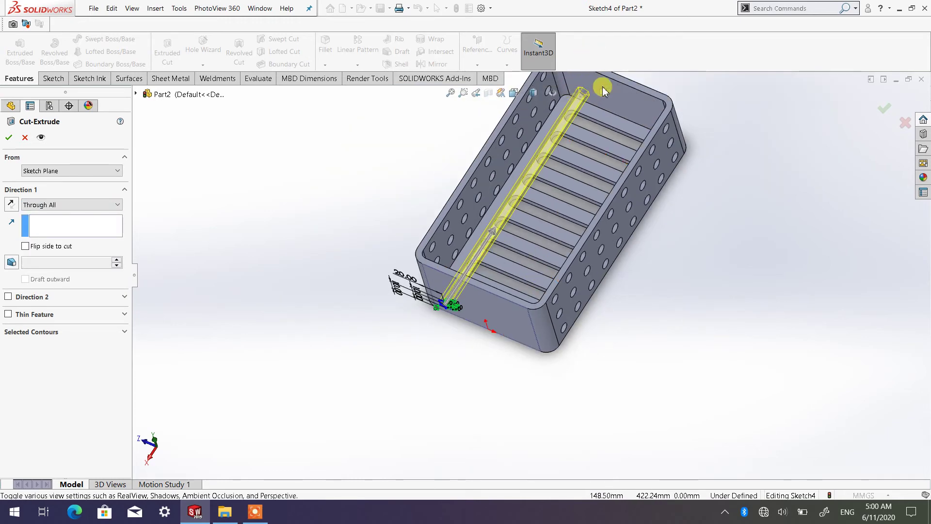
middle_click_drag(609, 152, 543, 238)
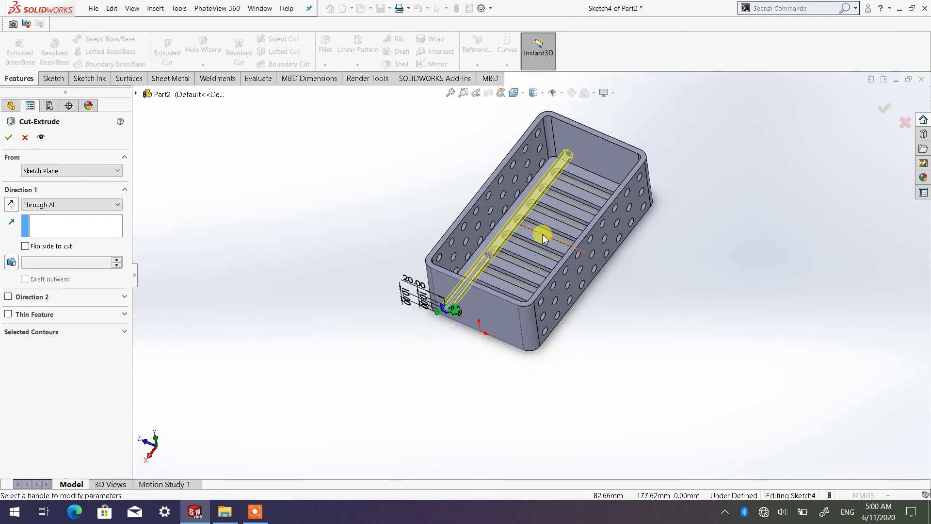
scroll(565, 209, "down", 2)
scroll(475, 328, "down", 2)
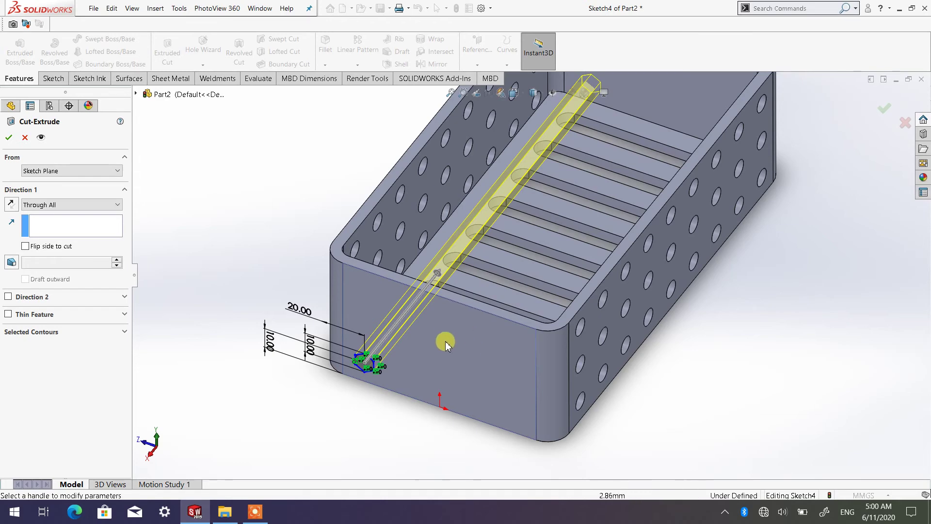
Step: Try a Blind end condition for the hexagon cut with the depth reduced to 10 mm
left_click(97, 204)
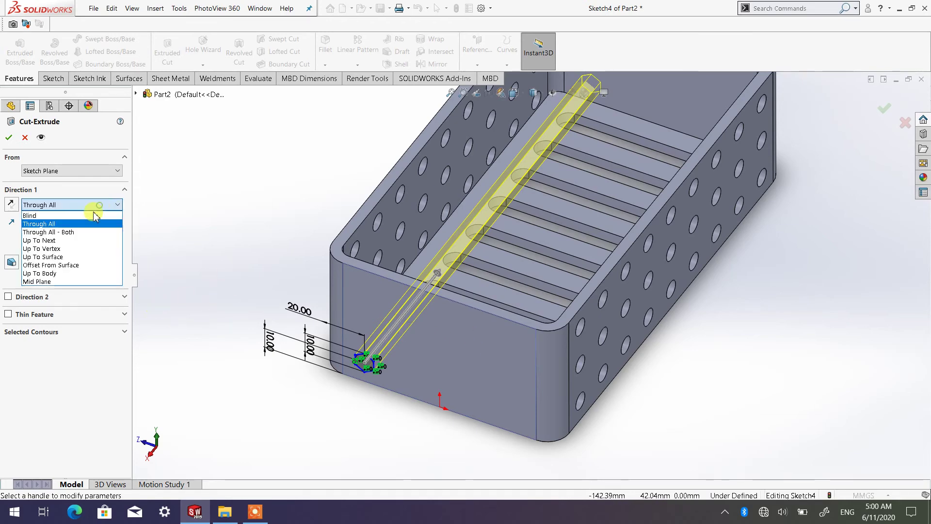
left_click(68, 214)
middle_click_drag(419, 299, 386, 380)
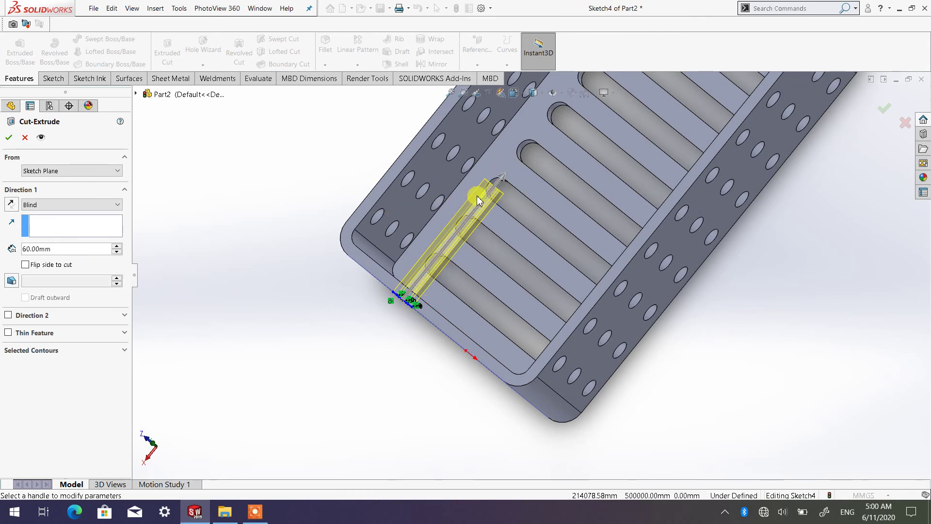
left_click(116, 252)
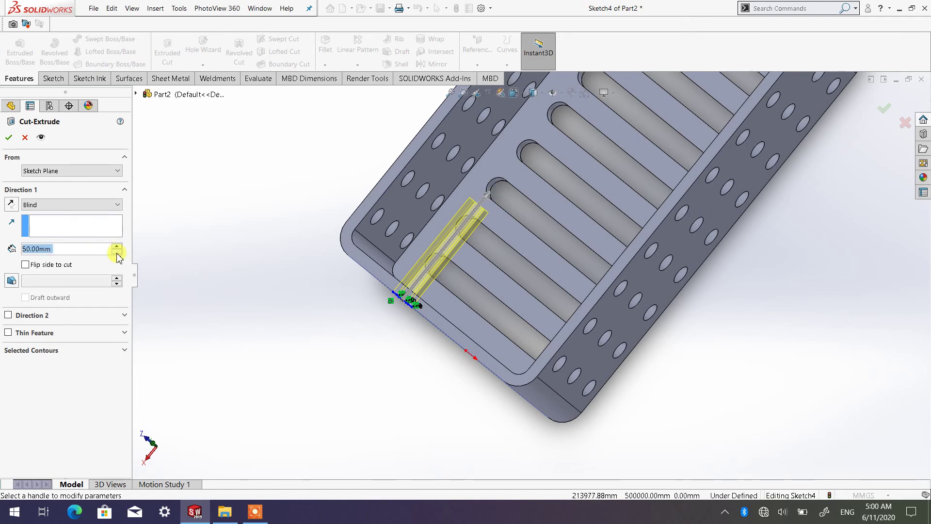
left_click(116, 251)
left_click(117, 252)
left_click(117, 252)
left_click(116, 251)
middle_click_drag(191, 284, 359, 320)
scroll(358, 317, "down", 1)
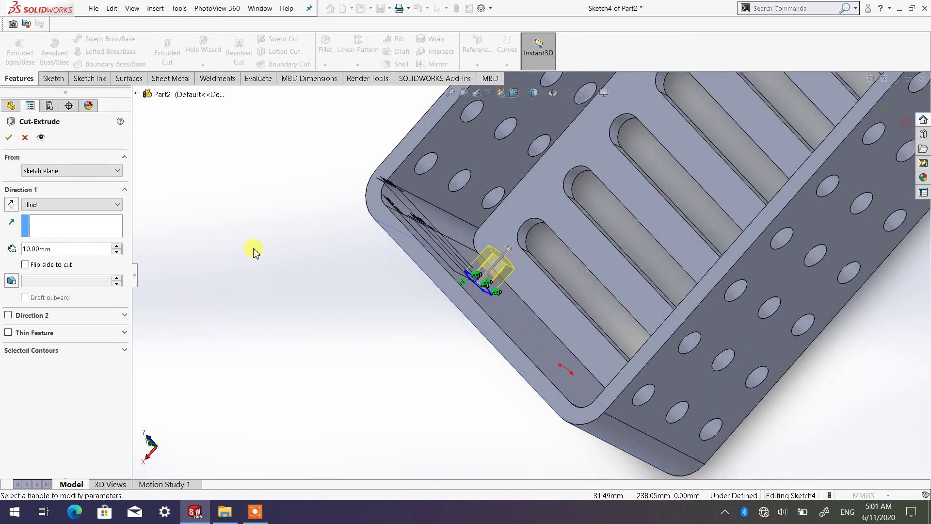
middle_click_drag(410, 324, 476, 276)
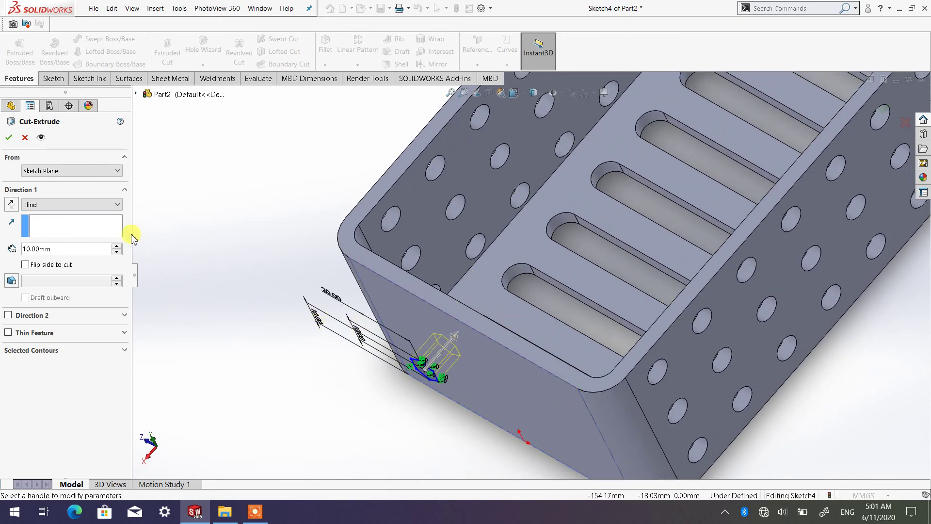
Step: Cut the hexagon with the Up To Surface end condition, ending at the inner face of the same end wall
left_click(117, 206)
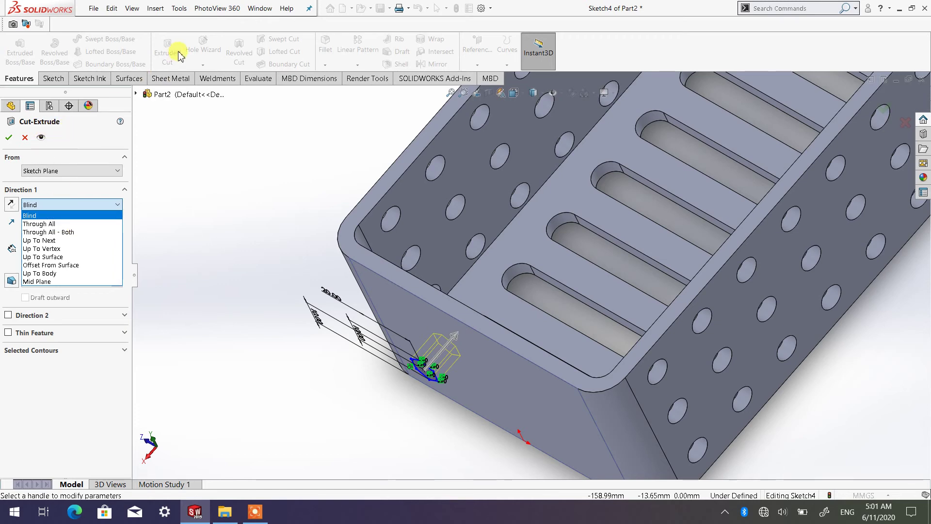
left_click(66, 257)
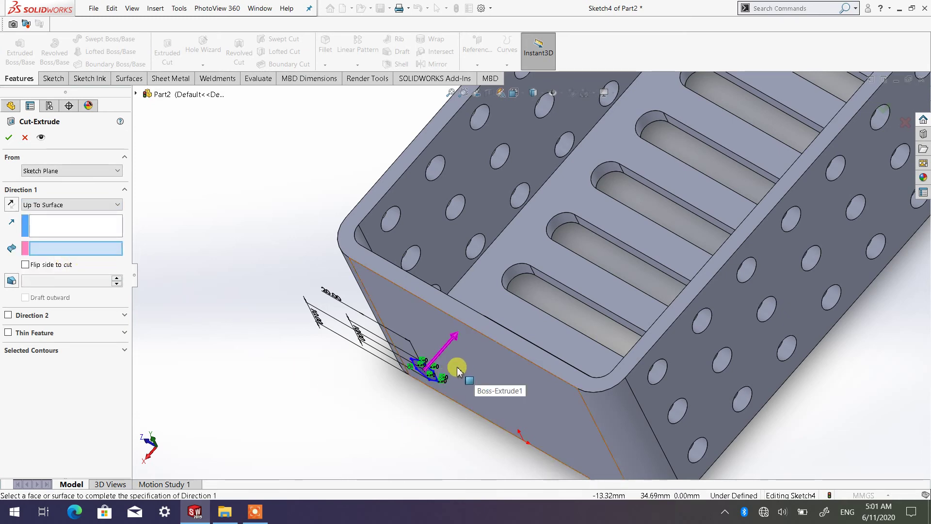
middle_click_drag(394, 445, 358, 409)
left_click(346, 375)
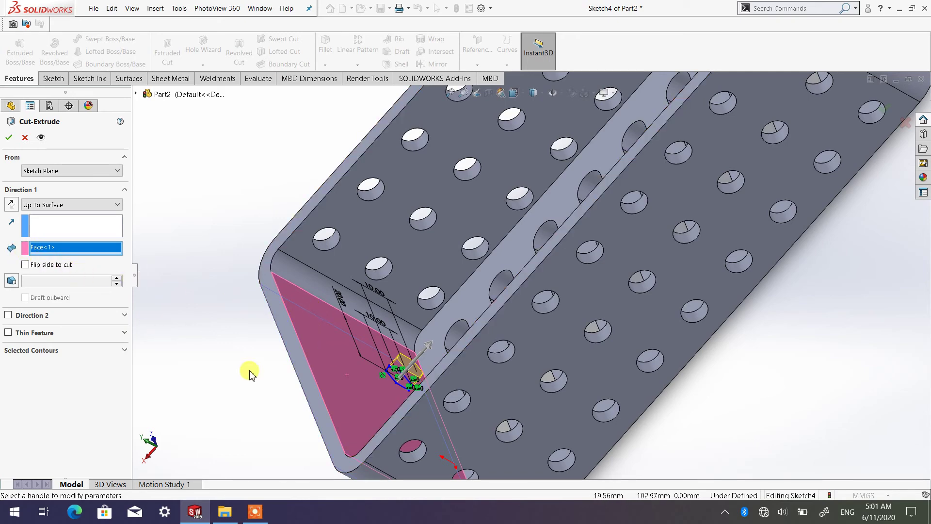
scroll(271, 359, "up", 10)
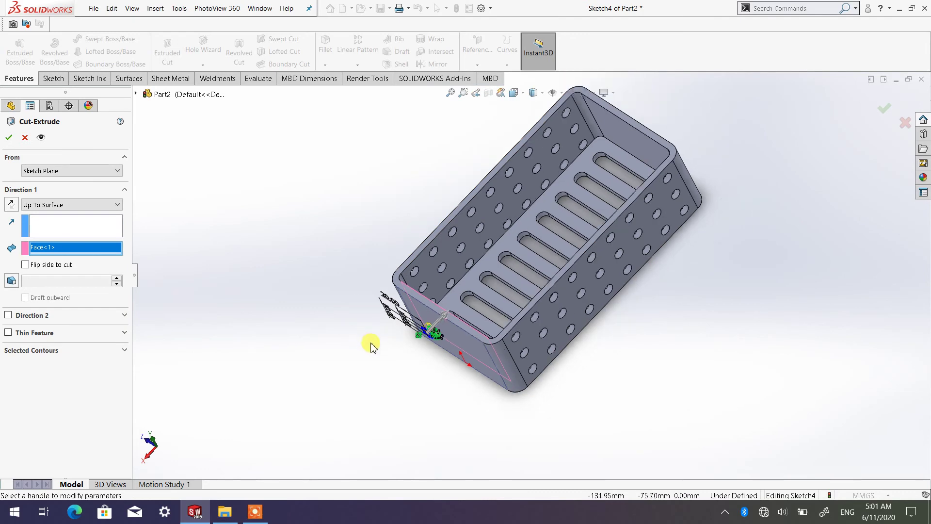
scroll(445, 336, "down", 3)
mouse_move(444, 335)
middle_mouse_down()
mouse_move(414, 387)
mouse_move(474, 312)
mouse_move(505, 305)
middle_mouse_up()
scroll(584, 277, "up", 3)
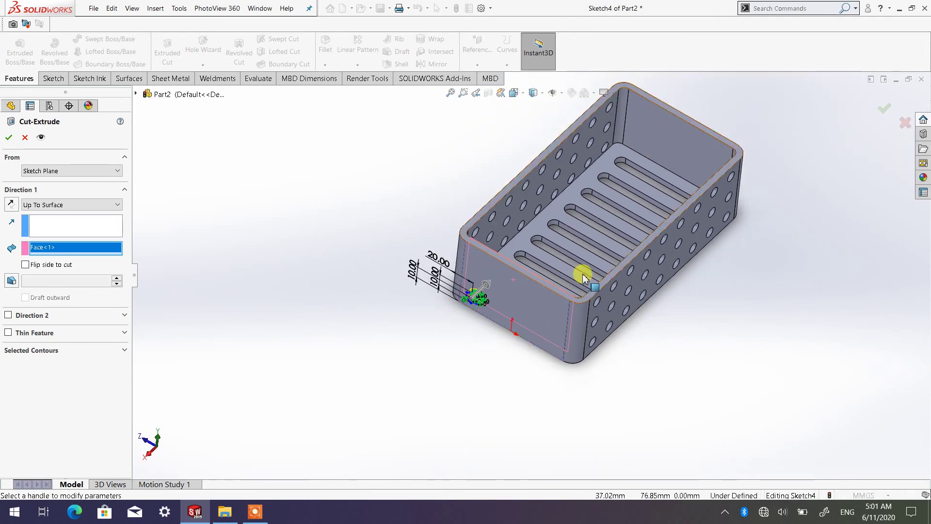
scroll(584, 277, "down", 2)
left_click(8, 138)
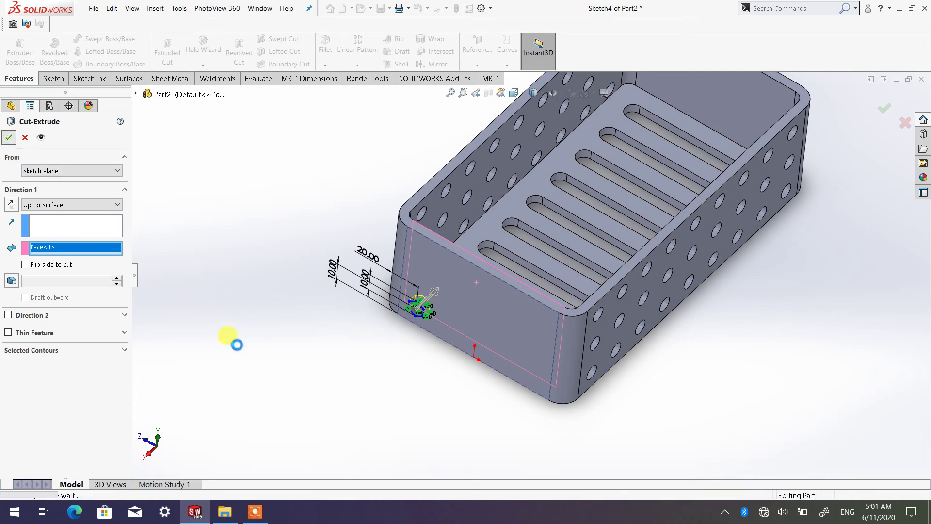
Step: Examine the hexagonal cutout from the outer and inner sides of the end wall
middle_click_drag(447, 310, 476, 301)
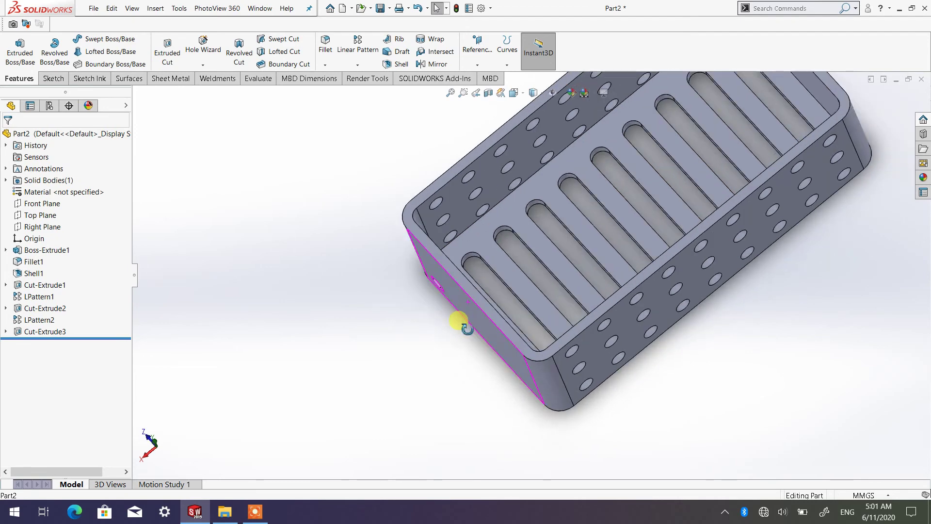
scroll(538, 291, "down", 3)
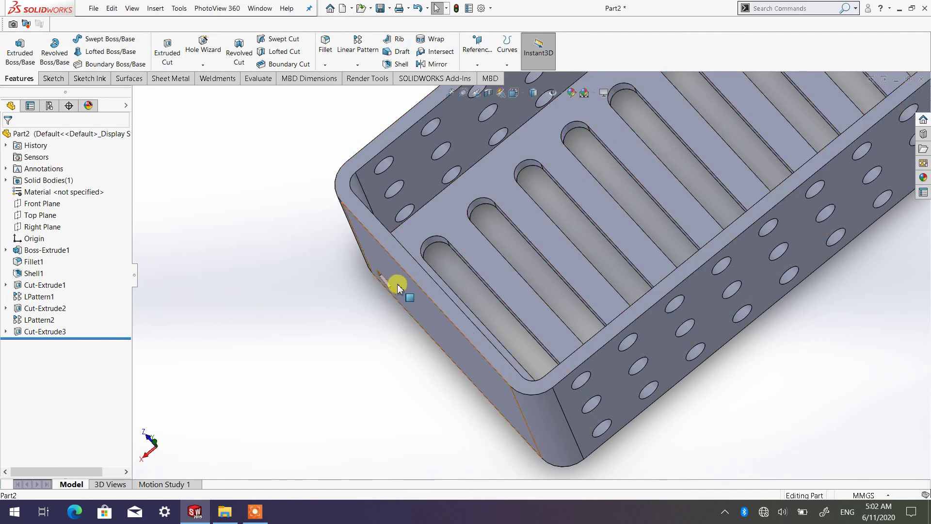
middle_click_drag(395, 285, 371, 318)
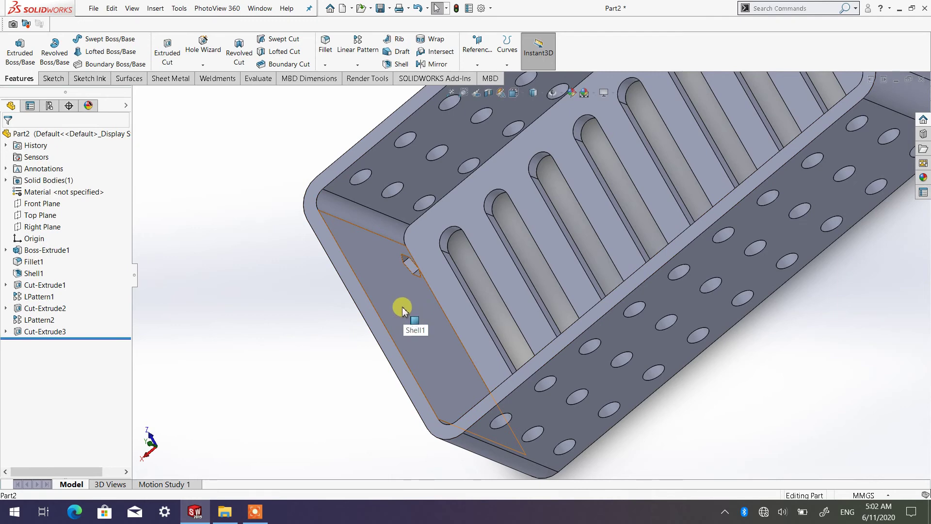
middle_click_drag(397, 289, 413, 247)
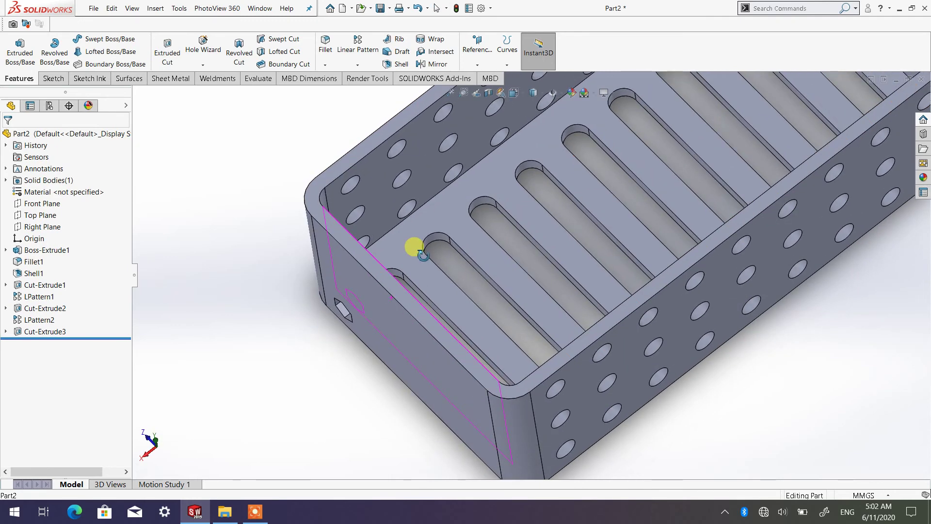
left_click(367, 310)
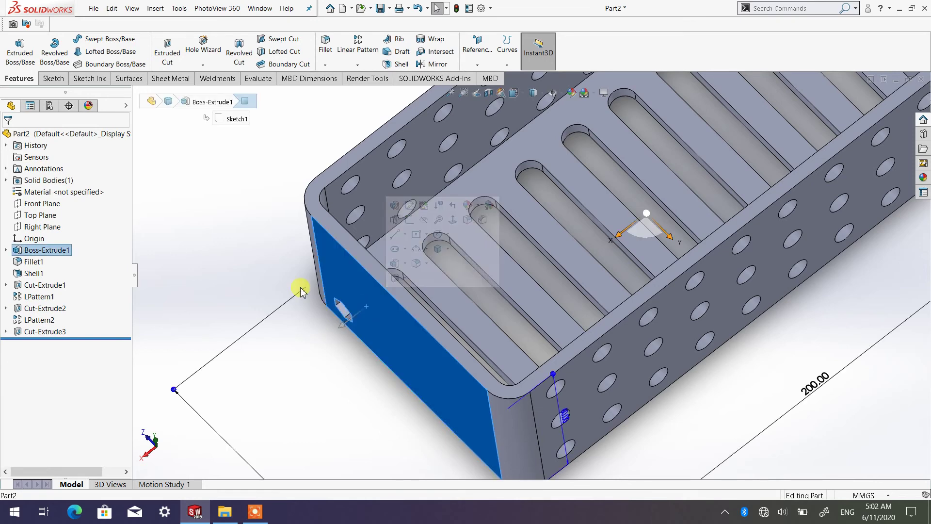
left_click(298, 268)
middle_click_drag(299, 268, 310, 318)
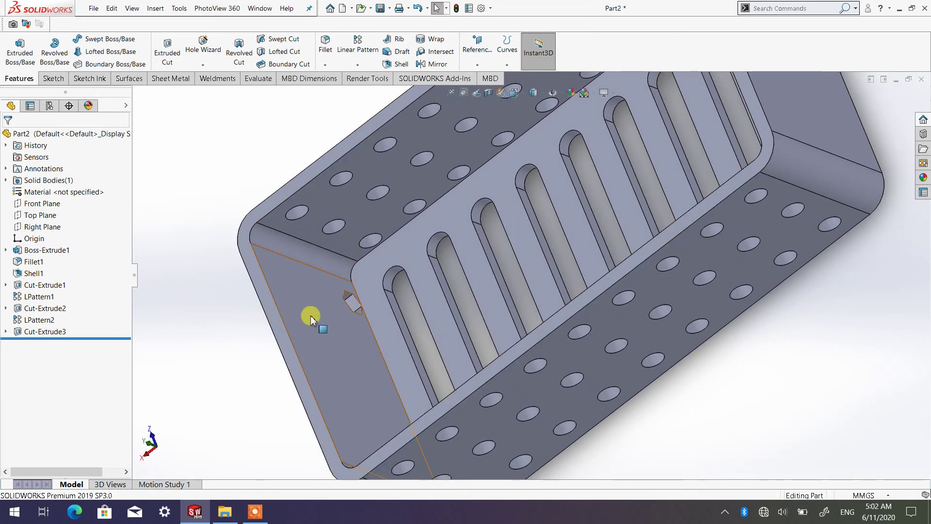
left_click(311, 317)
left_click(256, 359)
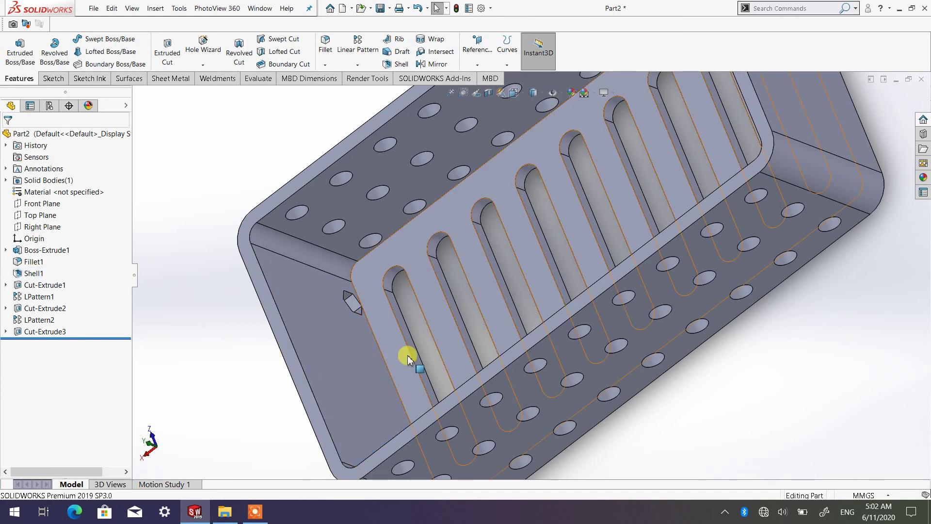
middle_click_drag(410, 353, 509, 291)
scroll(510, 291, "down", 5)
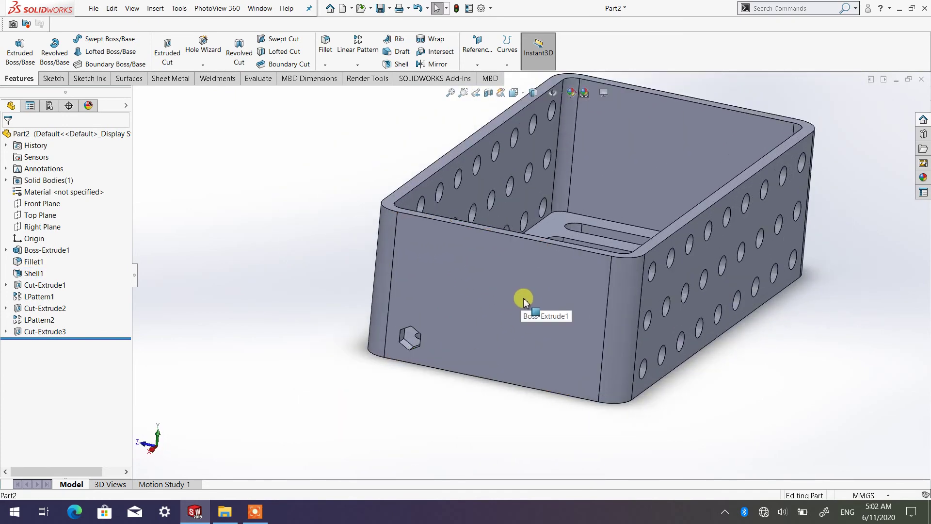
Step: Set up a linear pattern with 5 instances at 20 mm along the end wall's bottom edge and 3 at 20 mm along its vertical edge
left_click(359, 66)
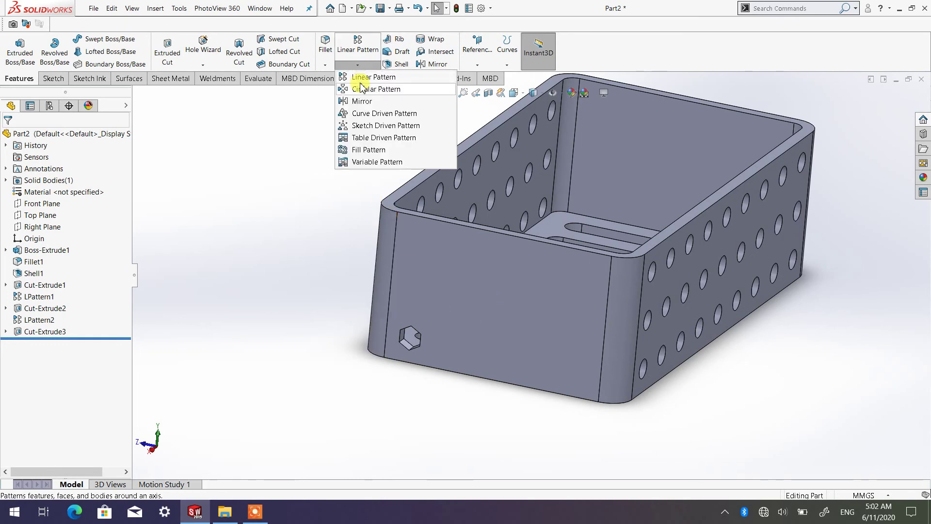
left_click(373, 77)
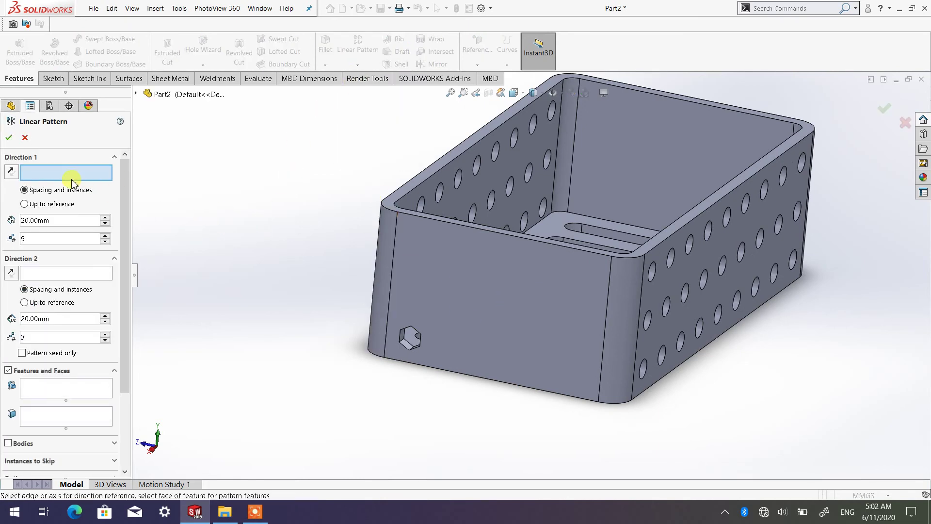
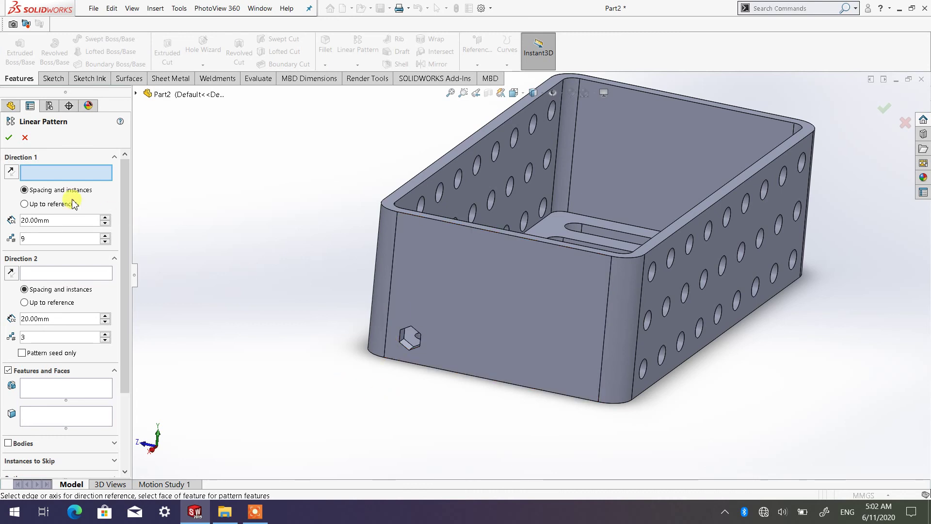
left_click(468, 380)
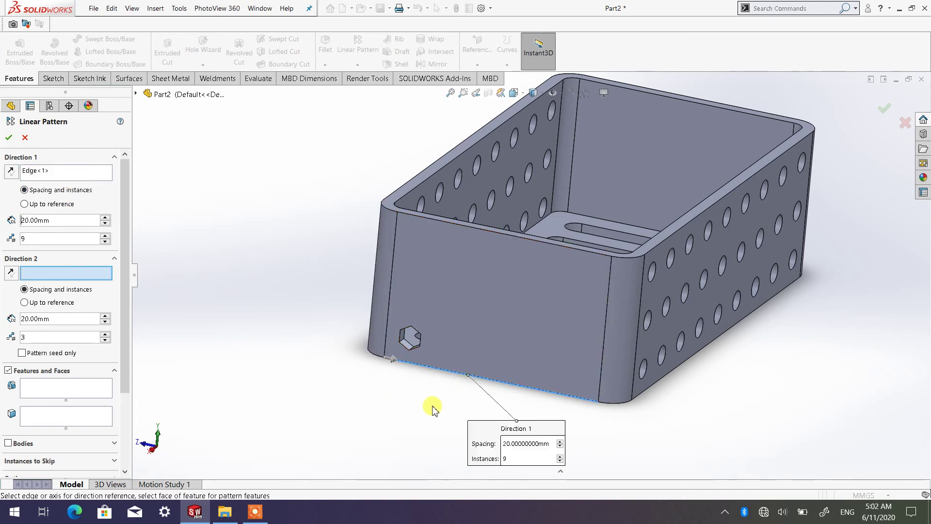
scroll(405, 359, "down", 3)
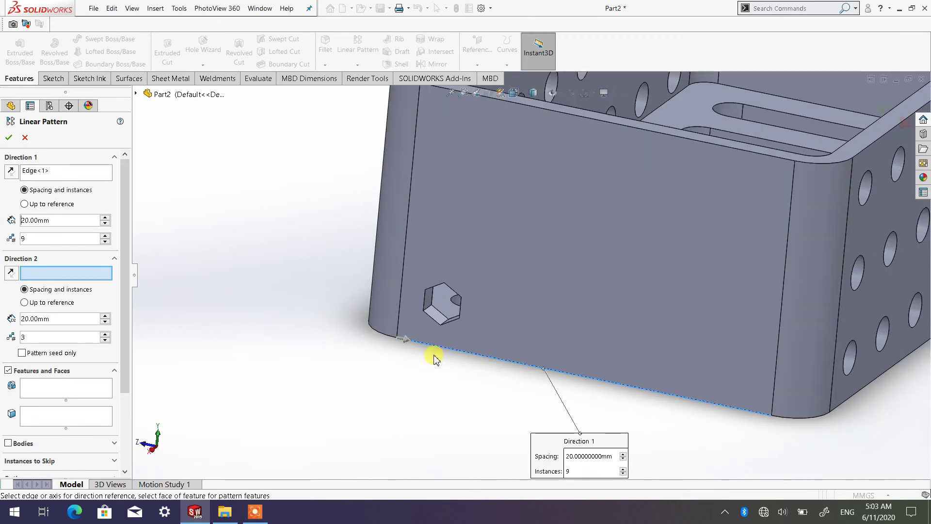
scroll(436, 359, "up", 2)
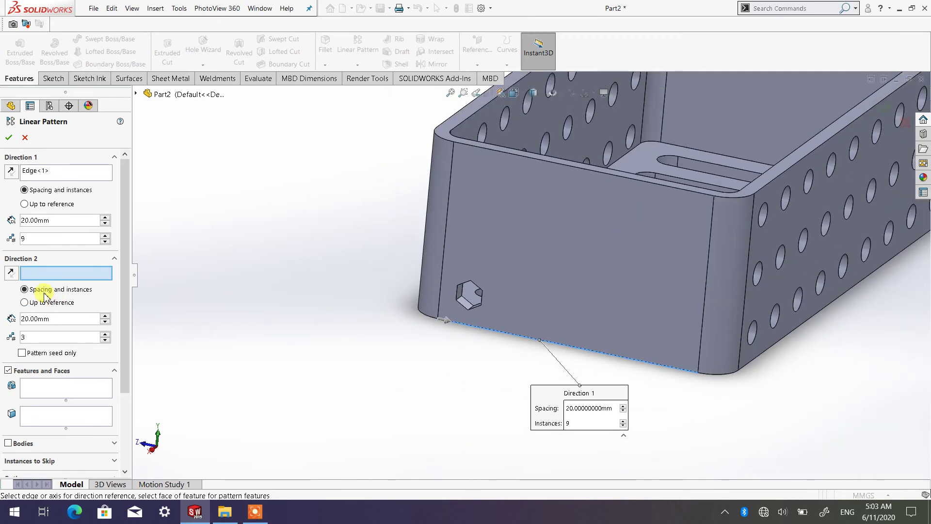
left_click(445, 235)
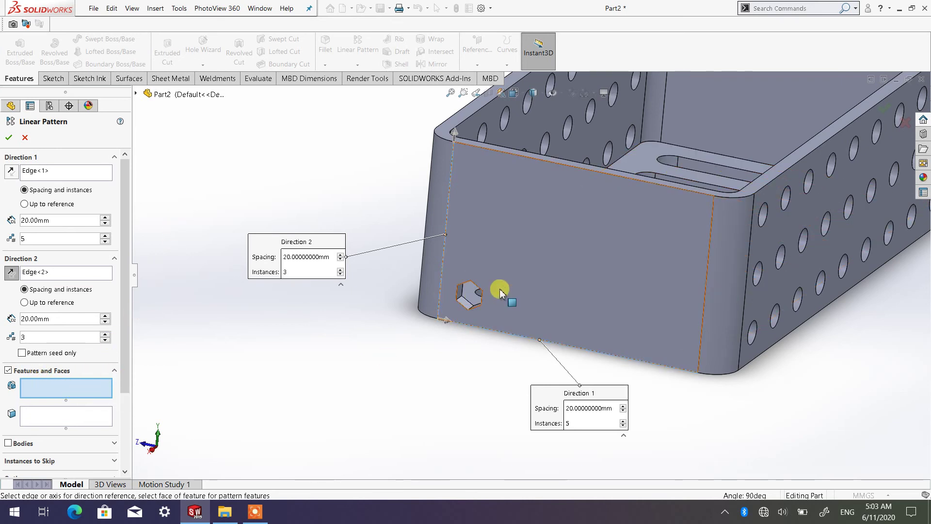
Step: Choose the hexagon cut Cut-Extrude3 as the feature to pattern and create the linear pattern on the end wall
left_click(136, 94)
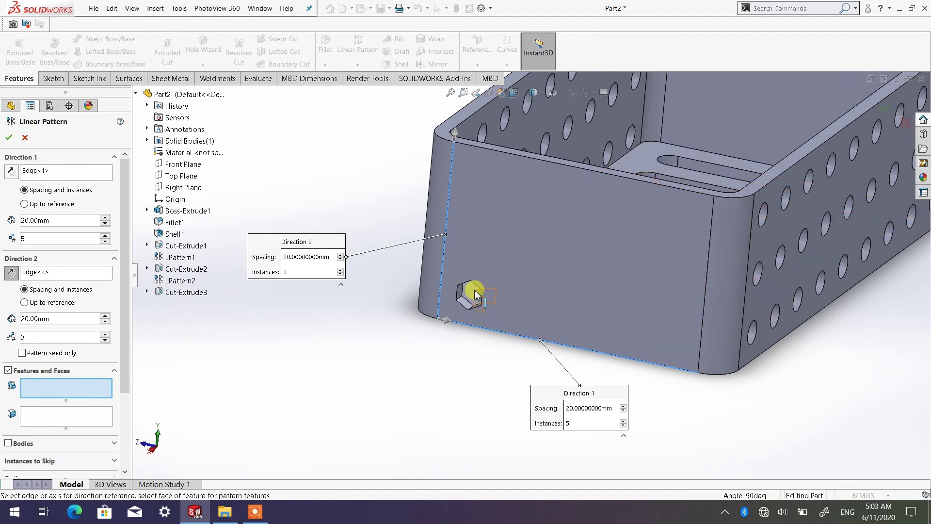
left_click(188, 293)
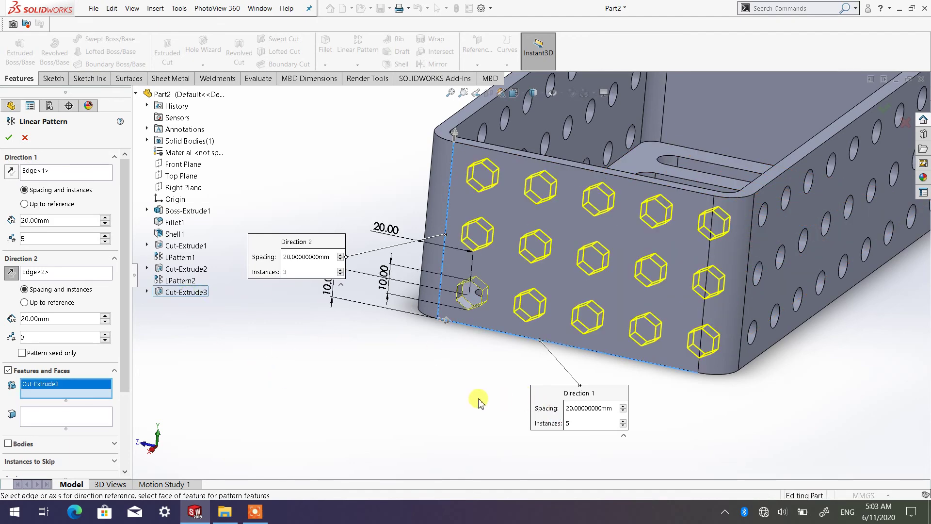
middle_click_drag(479, 403, 501, 371)
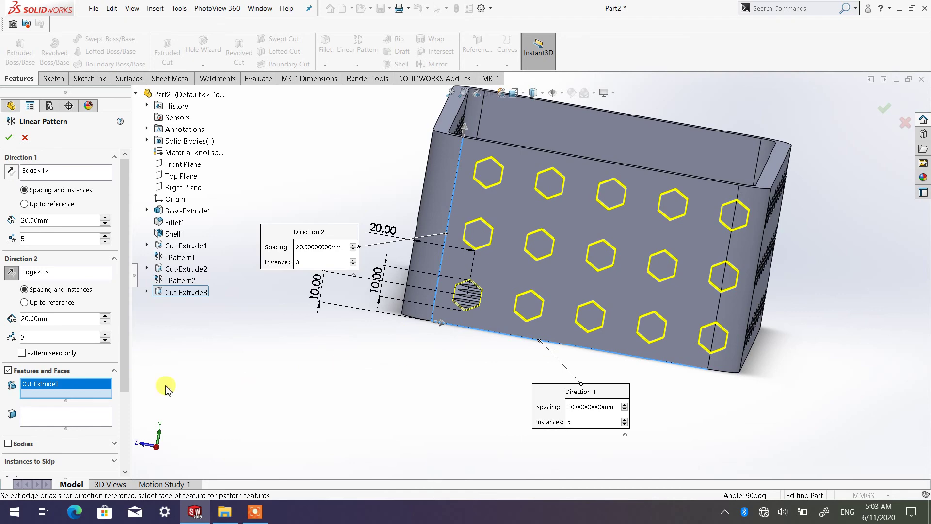
left_click(9, 139)
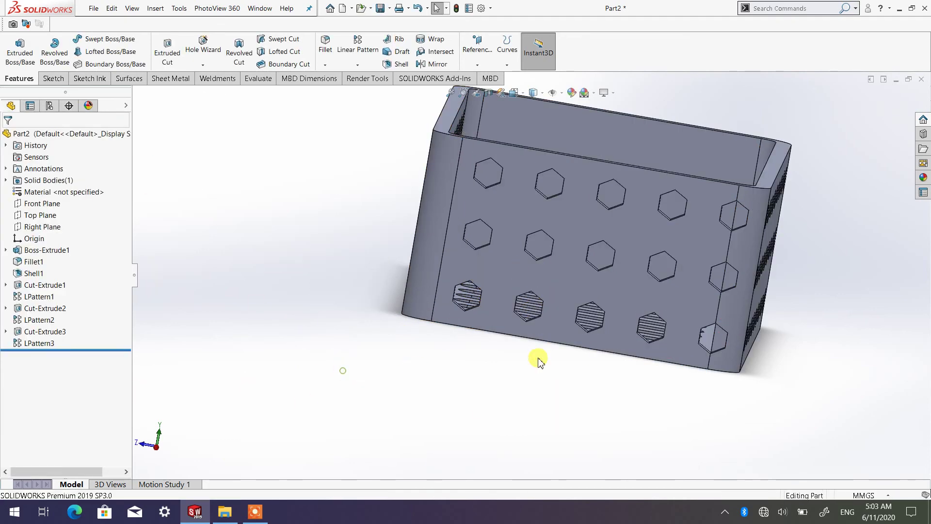
Step: Edit the hexagon cut's sketch, set the hexagon's horizontal distance from the end wall's side to 10 mm, and rebuild the pattern
mouse_move(776, 328)
middle_mouse_down()
mouse_move(772, 347)
mouse_move(761, 337)
middle_mouse_up()
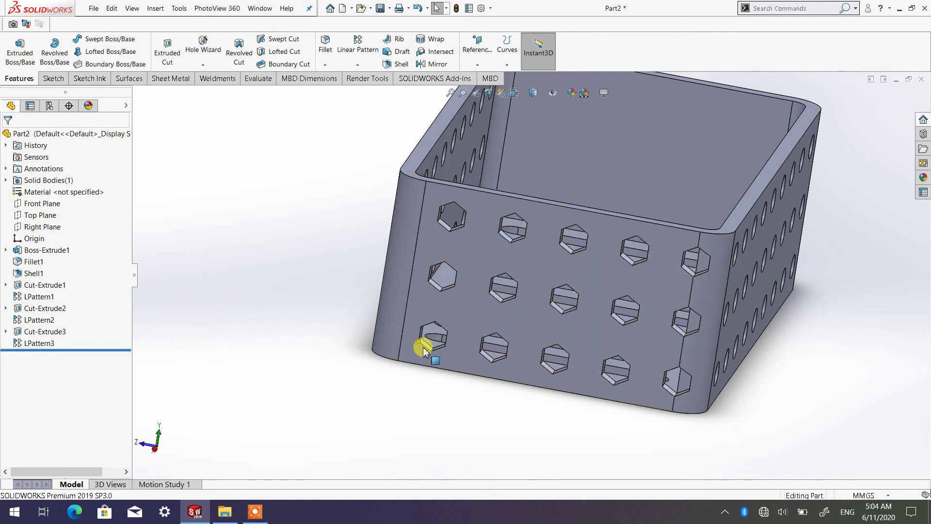
scroll(448, 368, "down", 2)
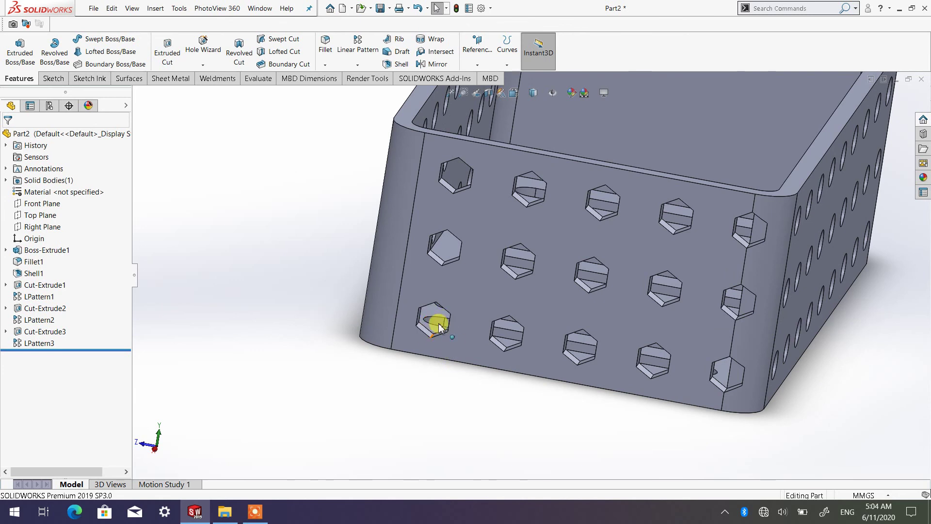
left_click(45, 331)
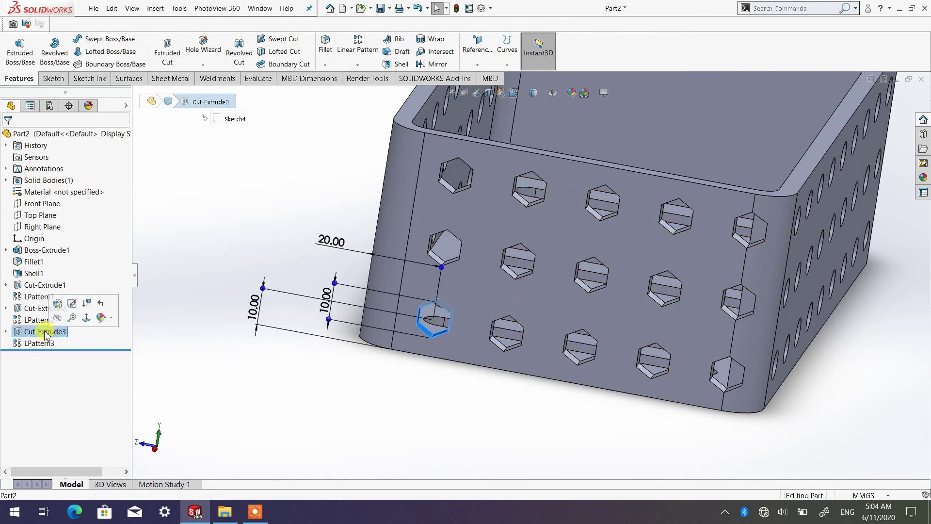
right_click(45, 333)
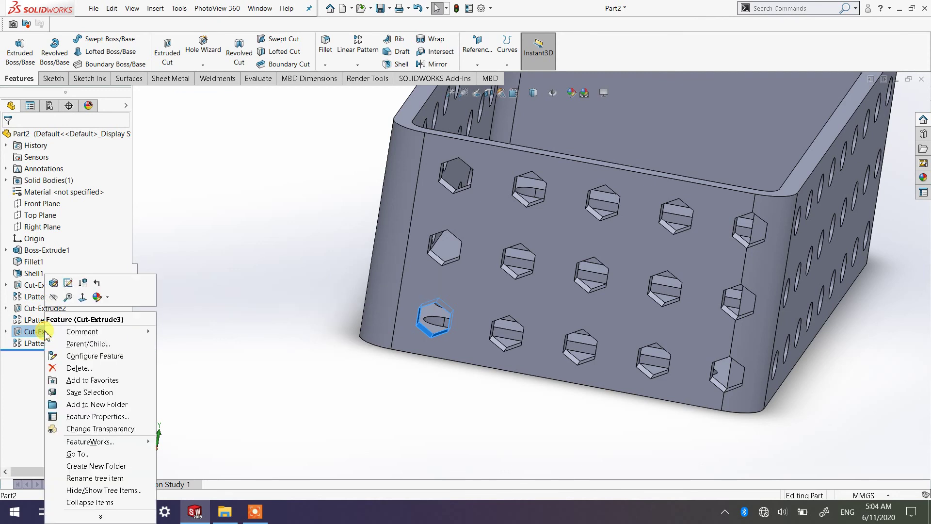
left_click(68, 283)
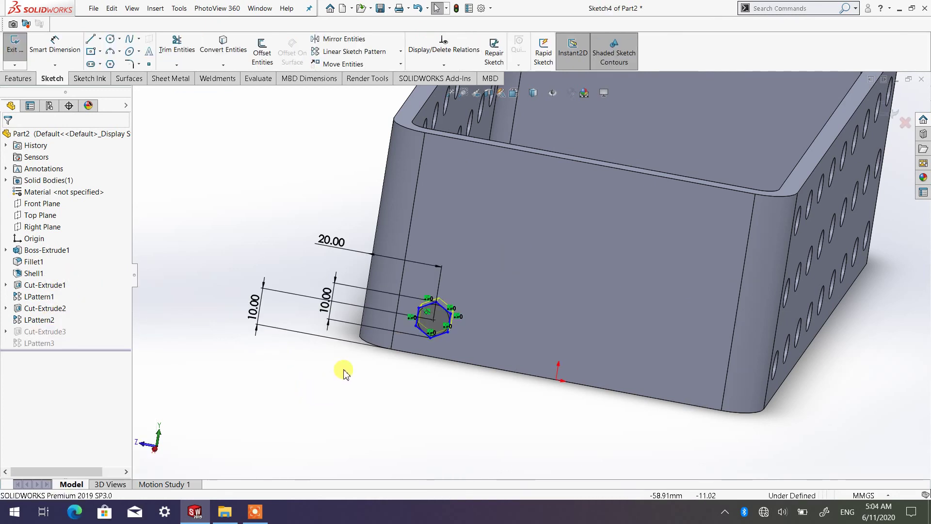
double_click(324, 242)
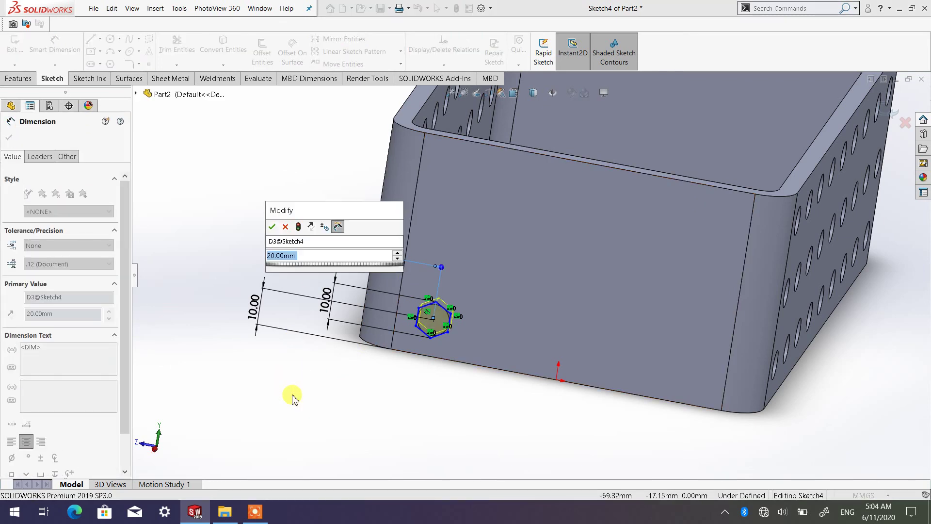
type("10")
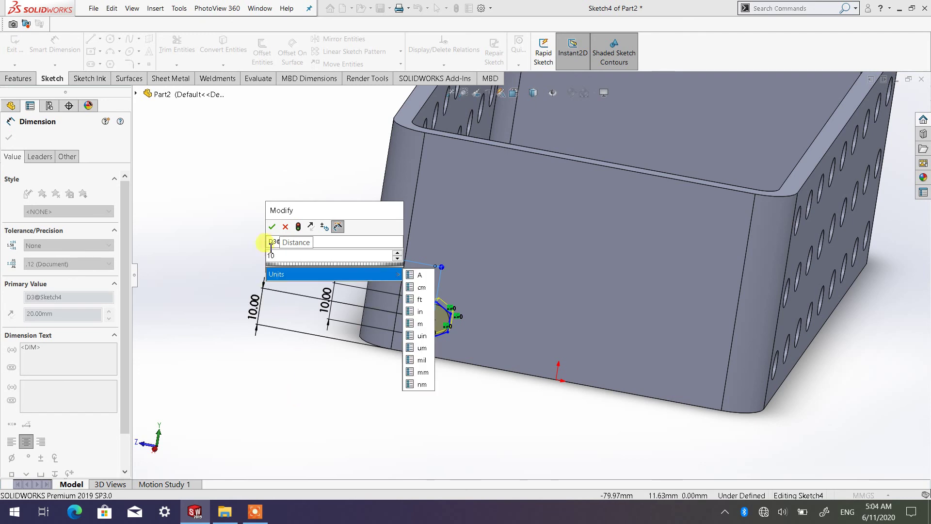
left_click(271, 228)
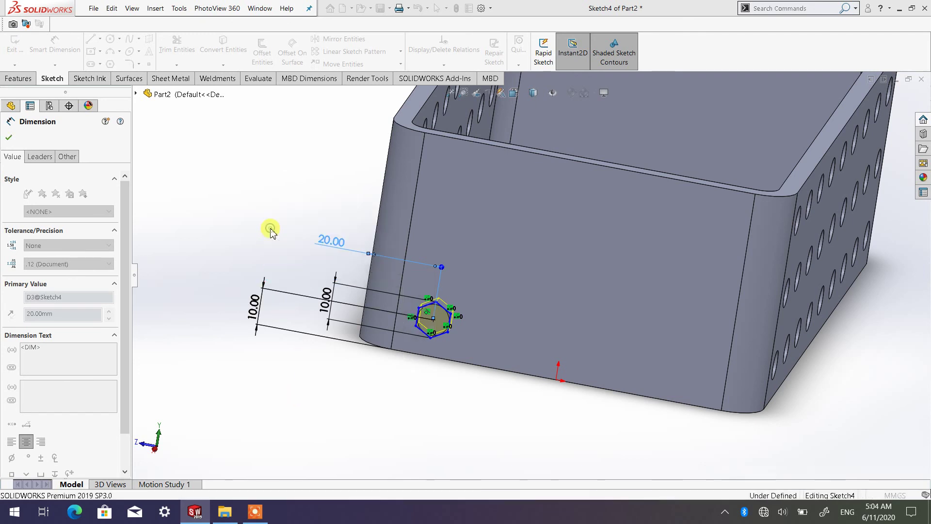
left_click(10, 138)
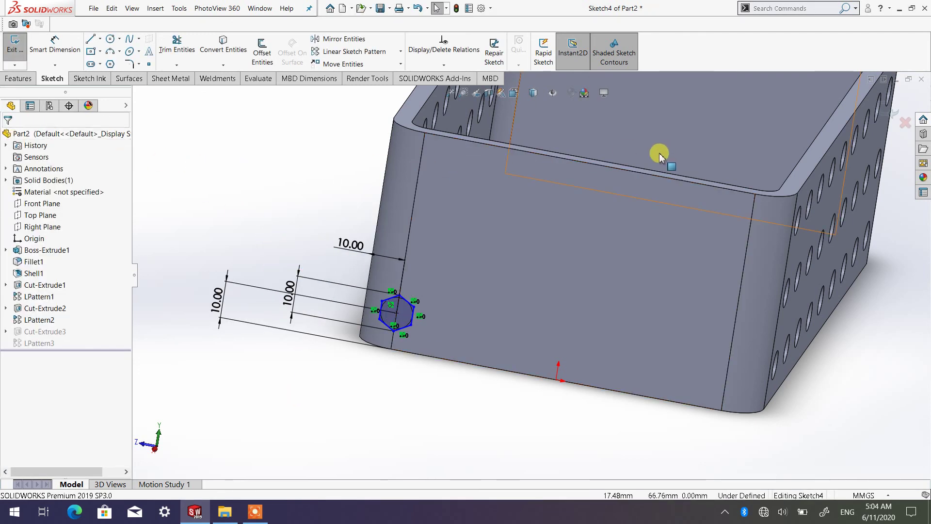
middle_click_drag(657, 152, 904, 129)
left_click(890, 111)
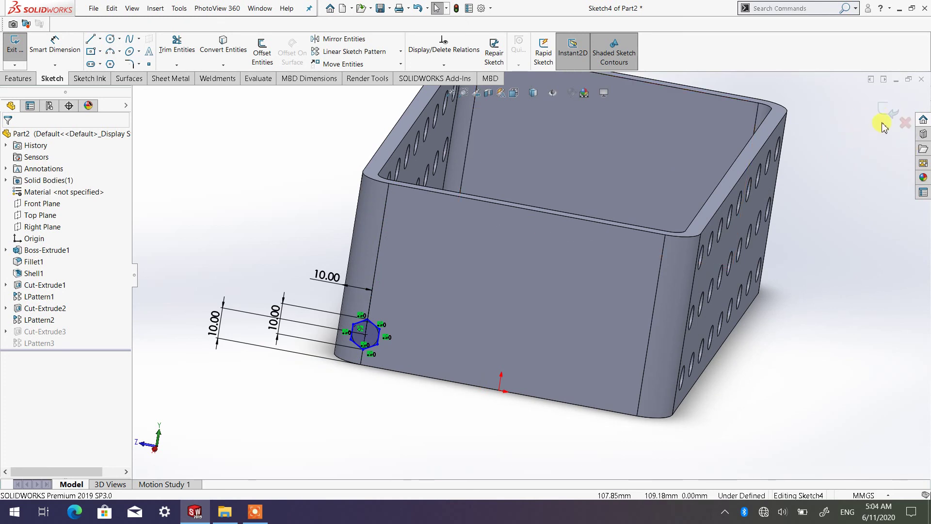
left_click(883, 116)
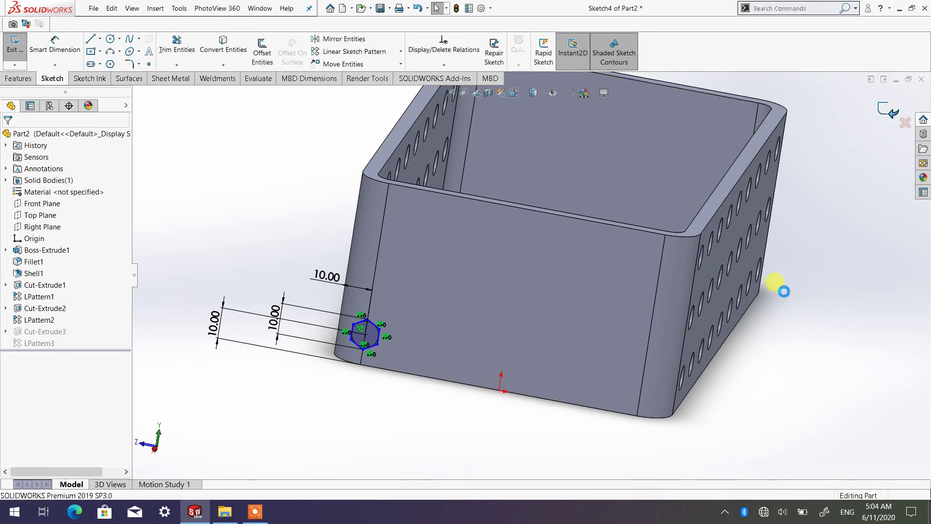
Step: Reopen the hexagon cut's sketch, try a 12 mm horizontal distance, and set it to 13 mm before rebuilding the pattern
middle_click_drag(696, 350, 427, 381)
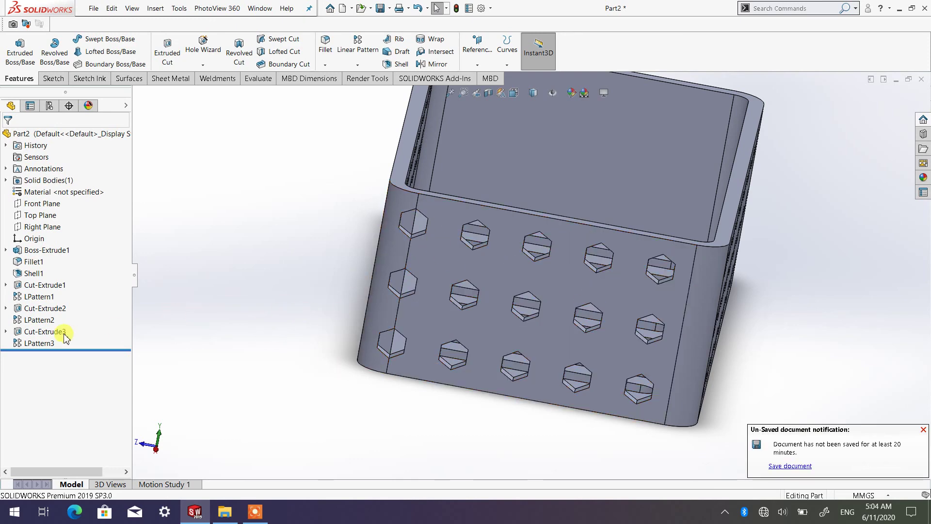
right_click(43, 331)
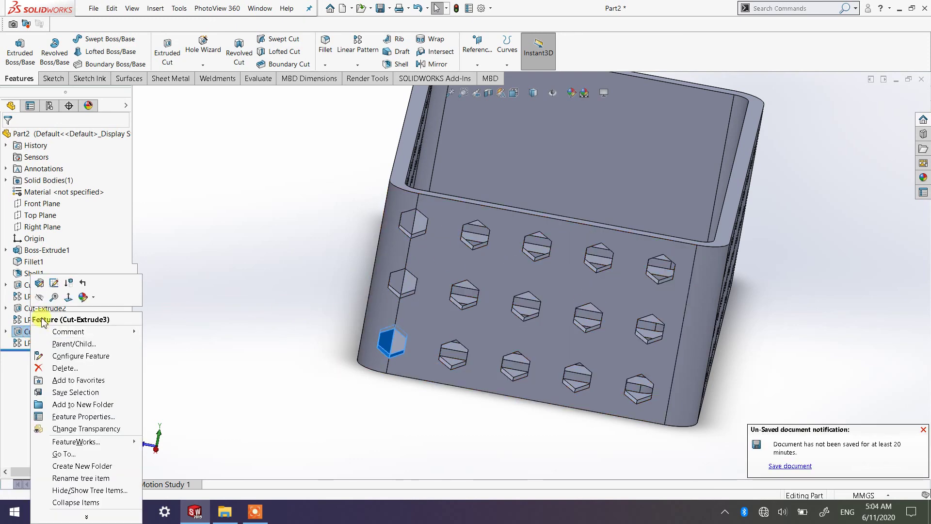
left_click(53, 283)
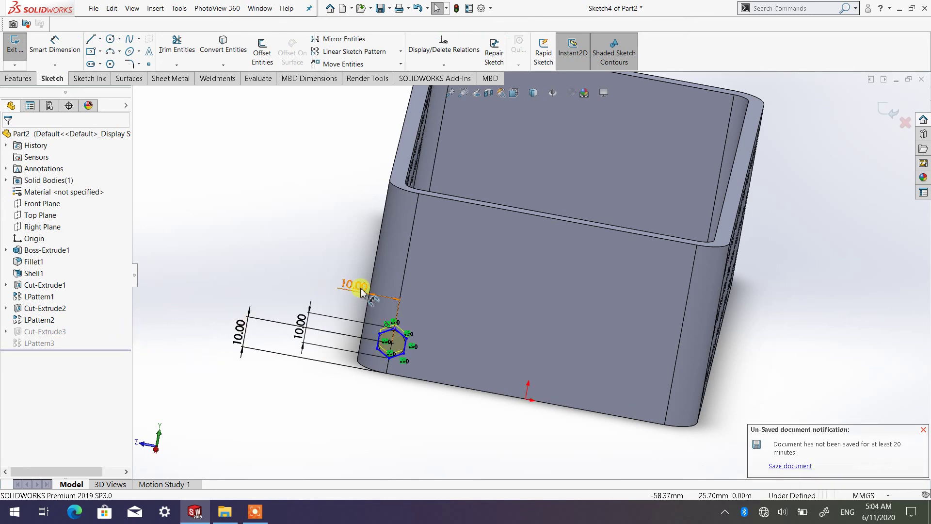
double_click(355, 287)
double_click(303, 320)
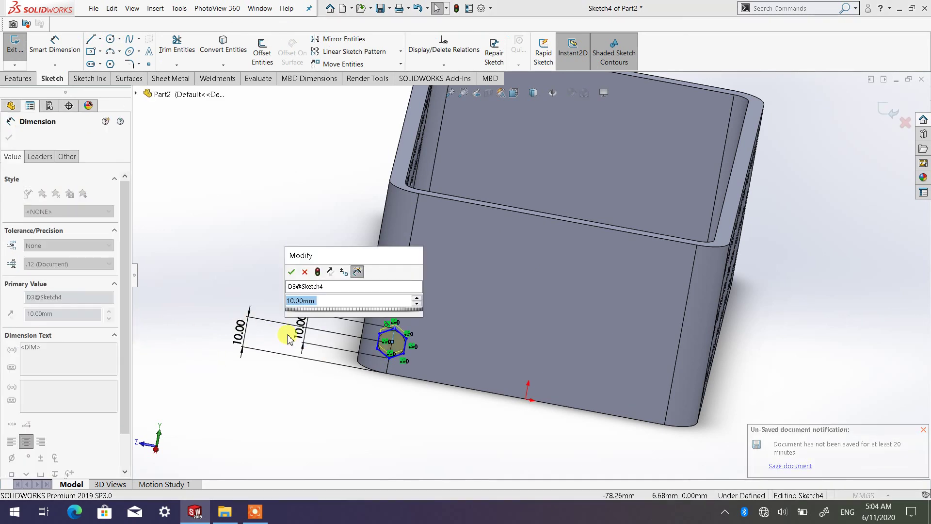
type("12")
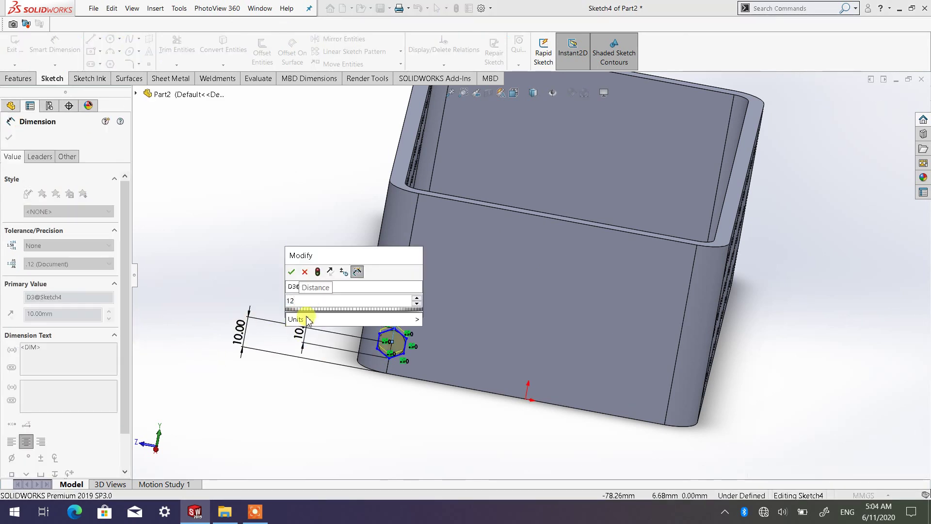
left_click(291, 272)
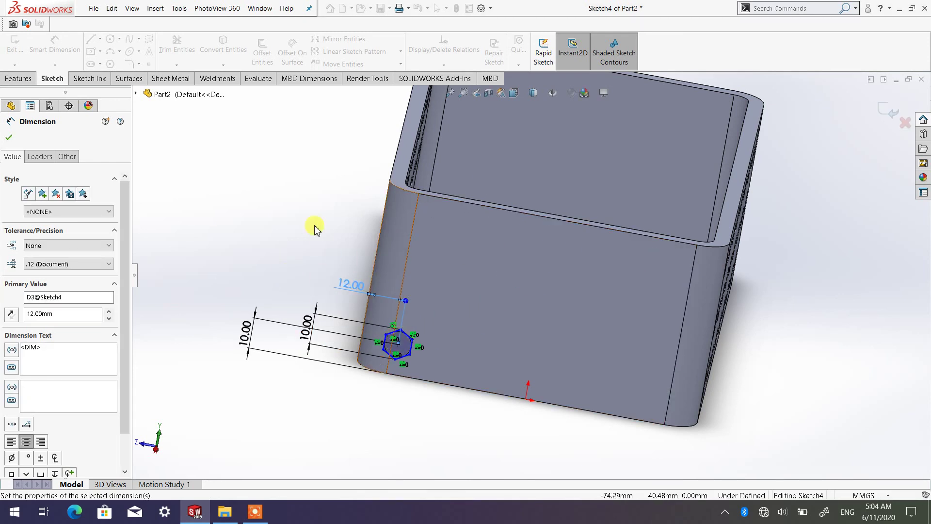
double_click(350, 286)
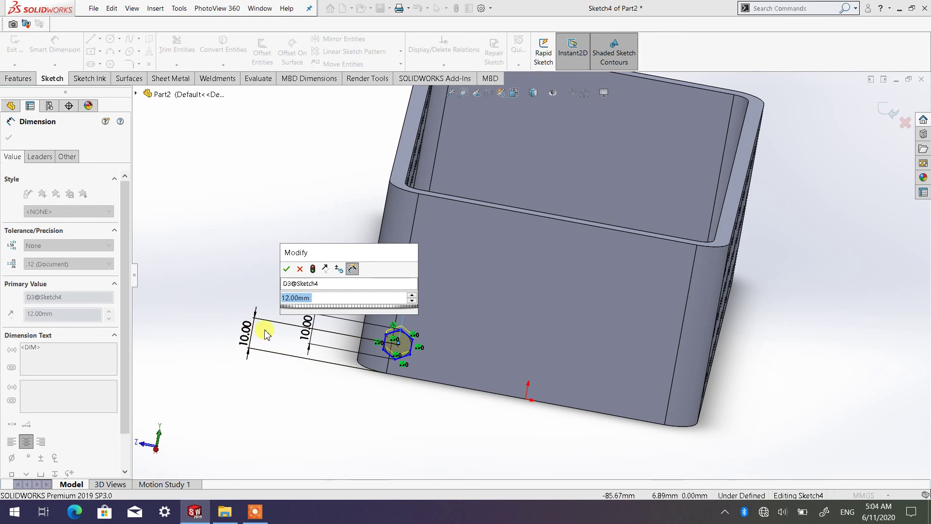
type("13")
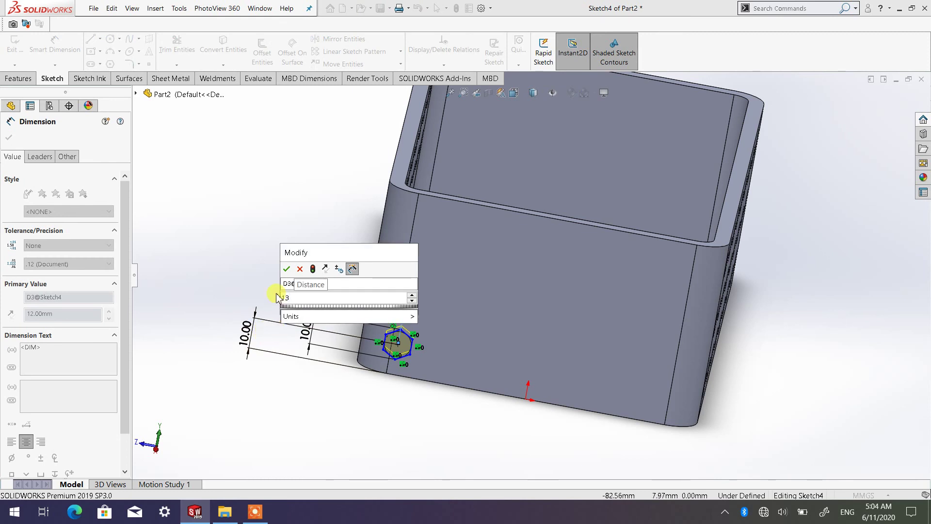
left_click(287, 269)
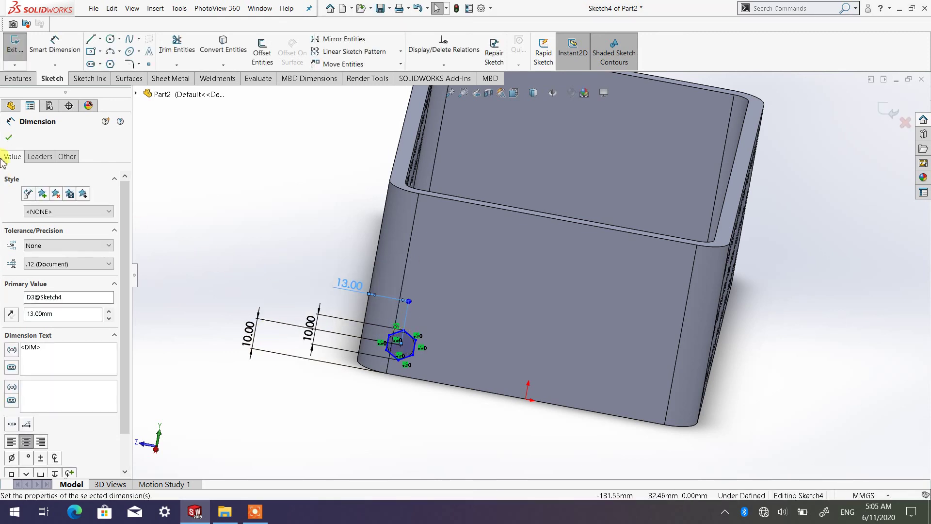
left_click(10, 138)
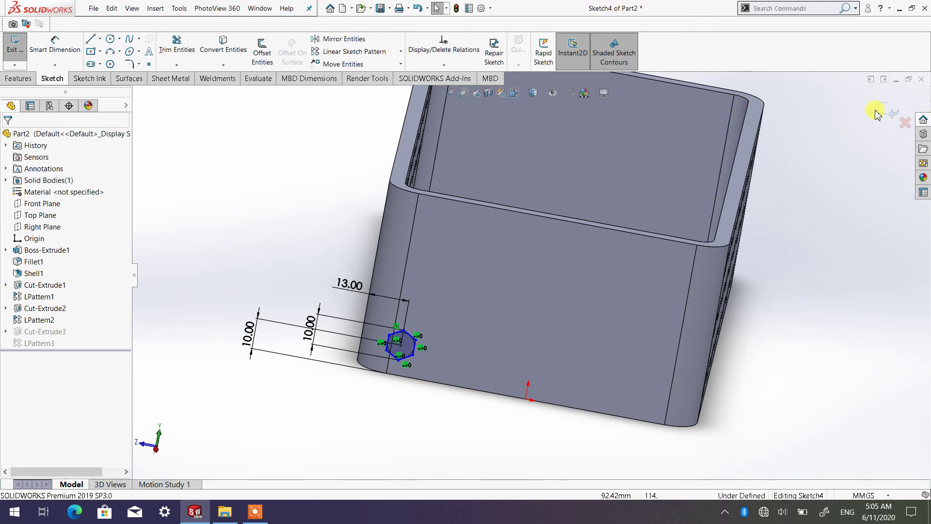
left_click(891, 112)
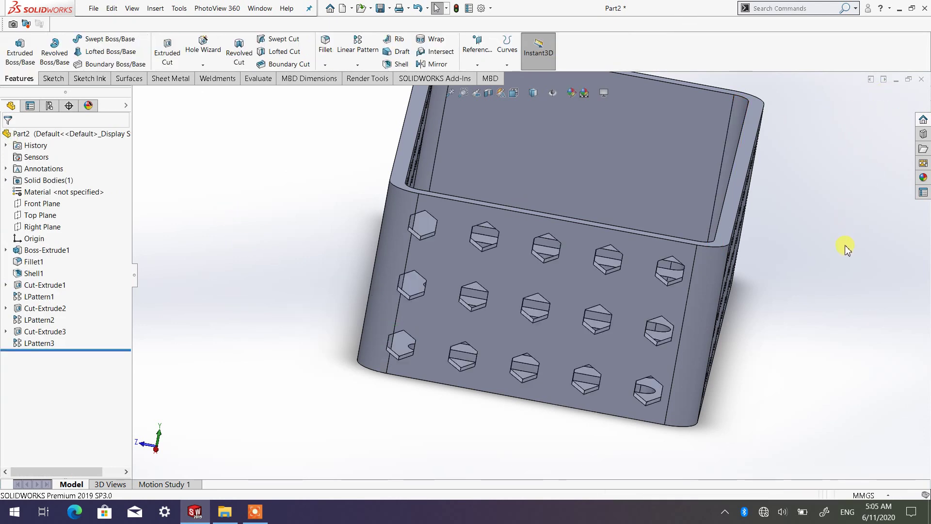
Step: Edit the hexagon cut's sketch, set the hexagon's horizontal distance from the end wall's side to 15 mm, and rebuild the pattern
right_click(48, 332)
left_click(71, 284)
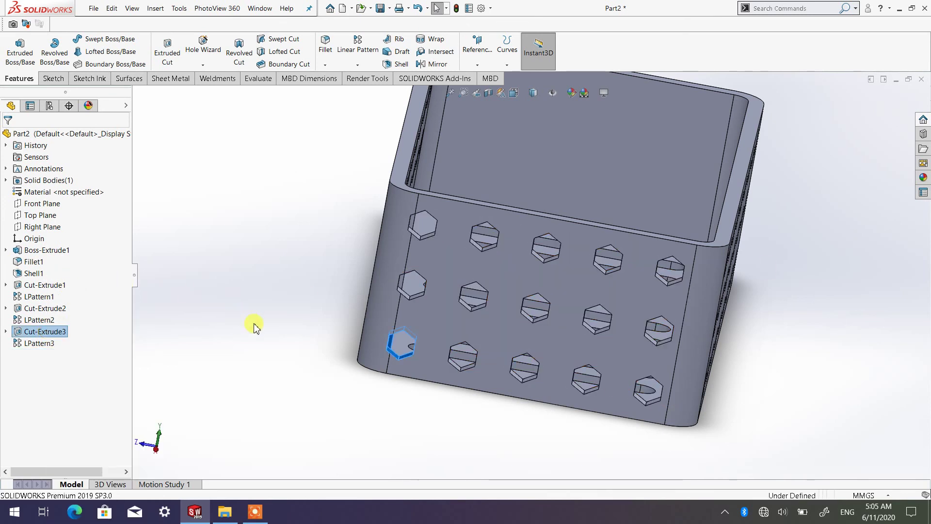
double_click(348, 285)
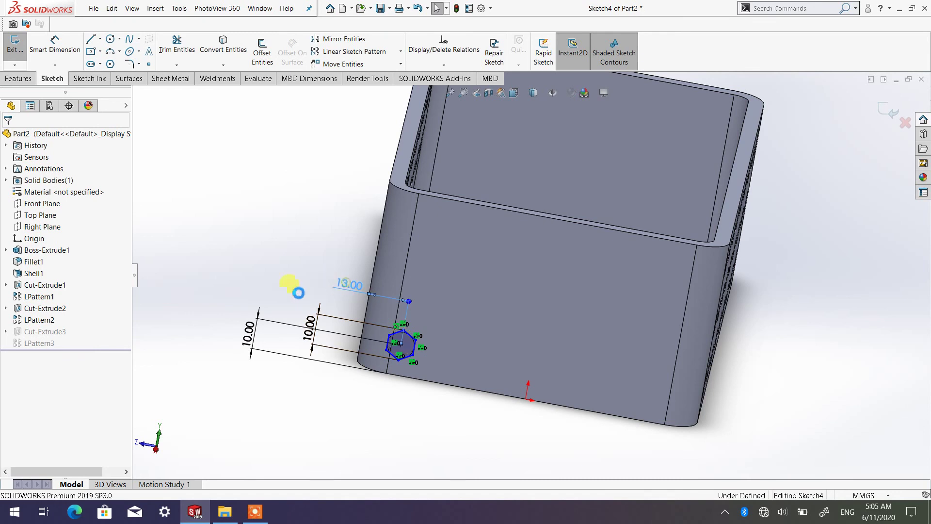
type("15")
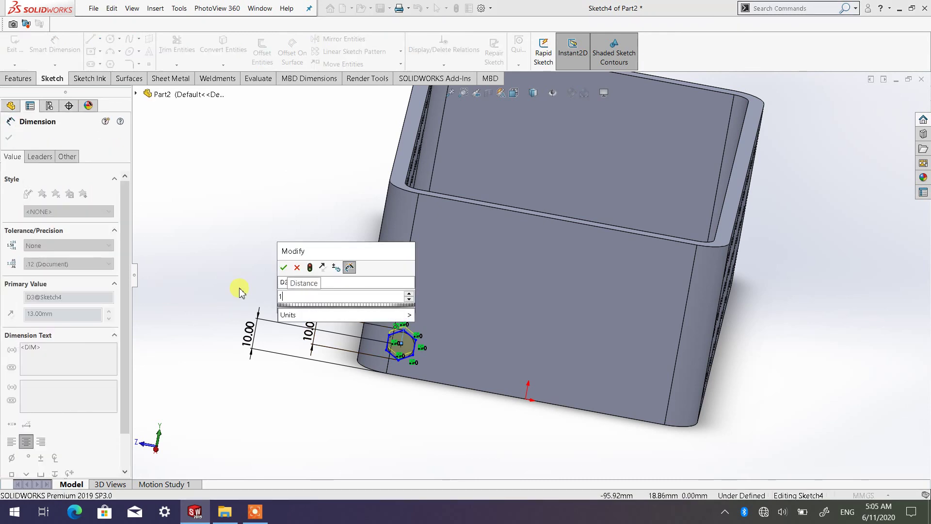
left_click(285, 268)
left_click(240, 237)
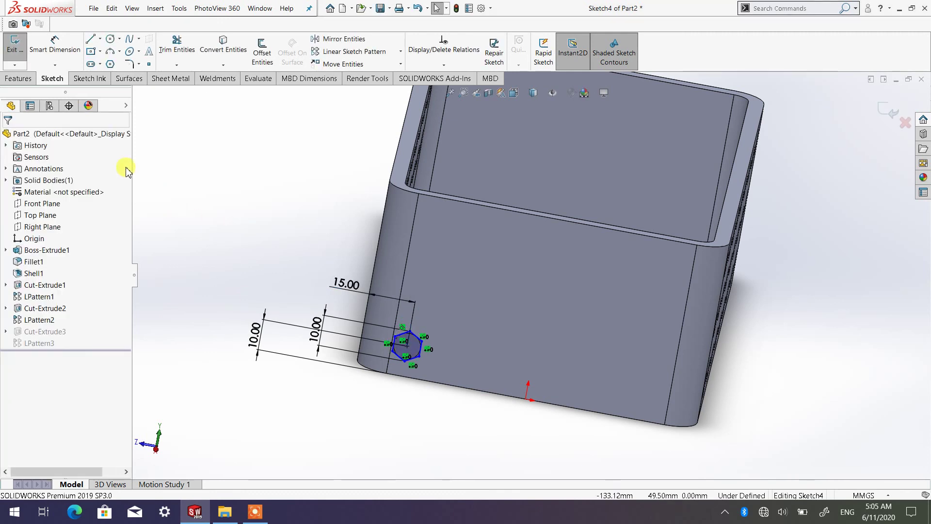
left_click(885, 117)
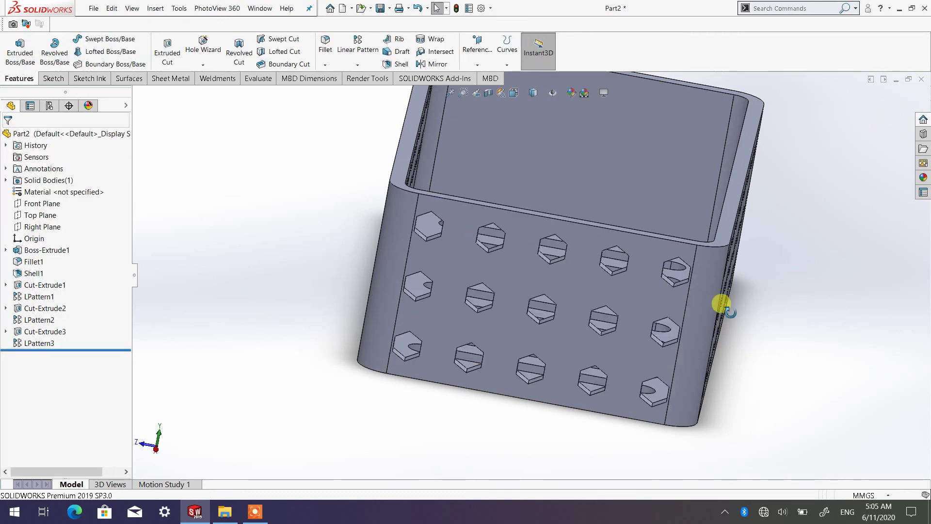
Step: Examine the finished box from several angles, checking the hexagon cutouts on the end wall, the side holes and the floor slots
middle_click_drag(722, 304, 692, 312)
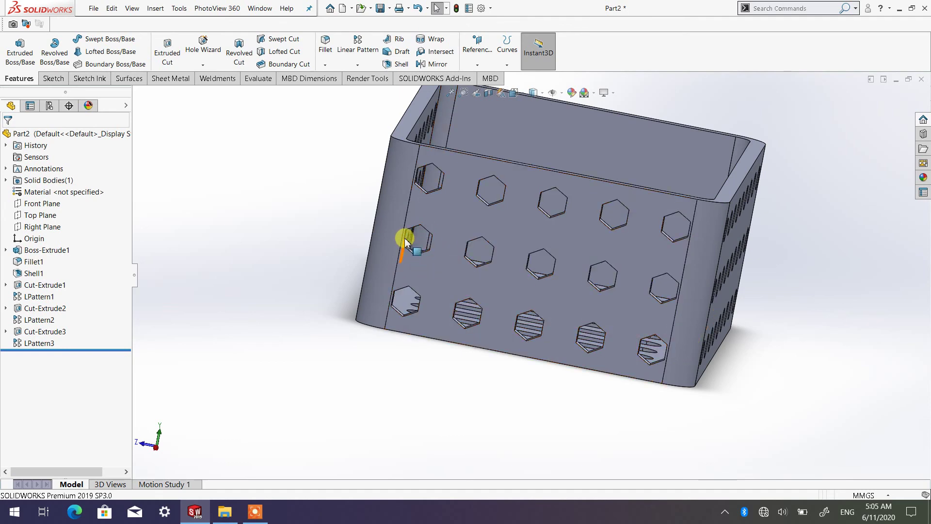
middle_click_drag(506, 268, 442, 283)
middle_click_drag(650, 343, 630, 349)
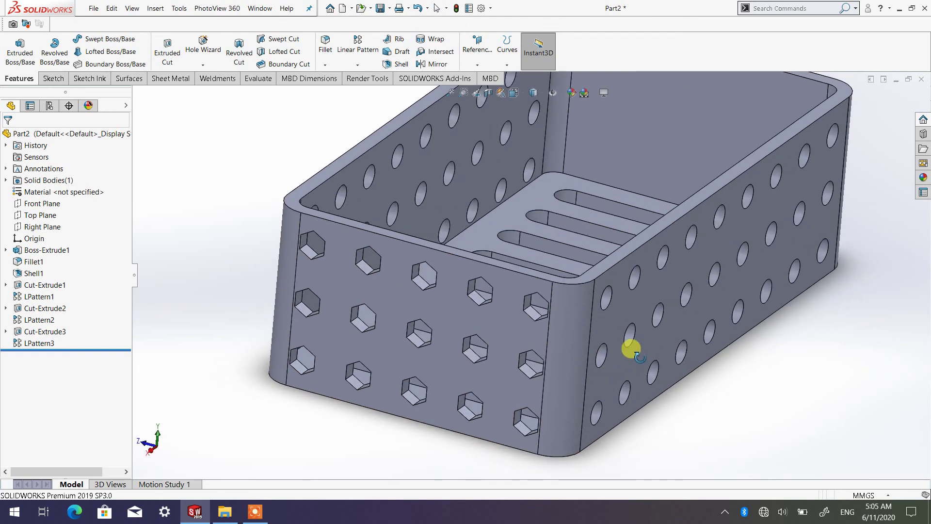
scroll(630, 349, "up", 2)
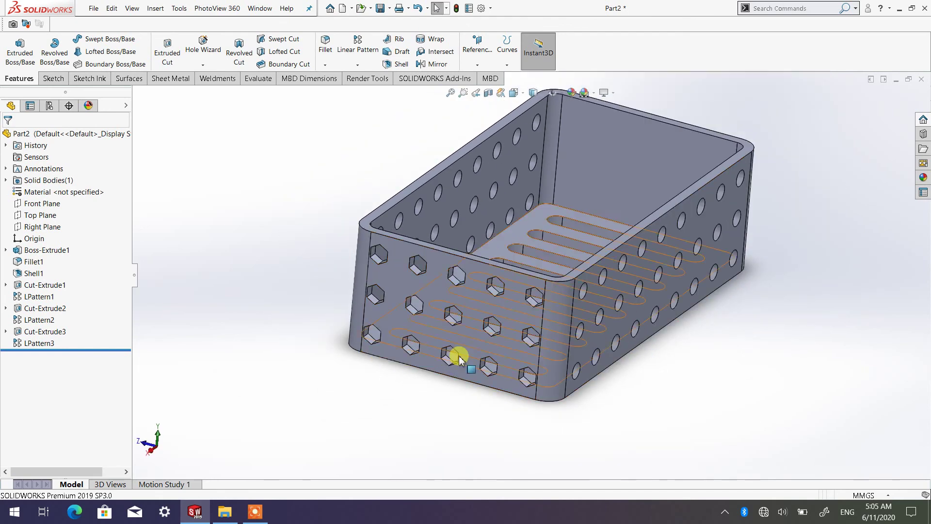
middle_click_drag(460, 357, 497, 361)
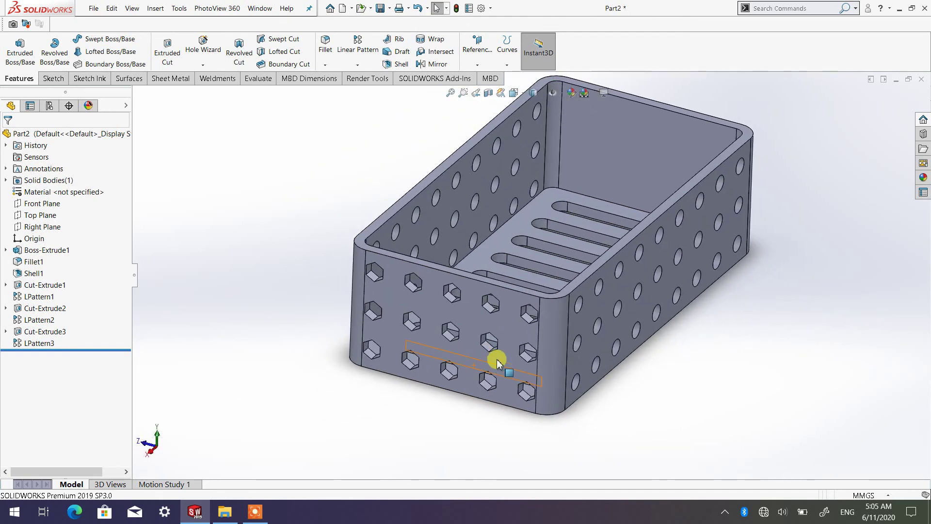
scroll(505, 350, "down", 2)
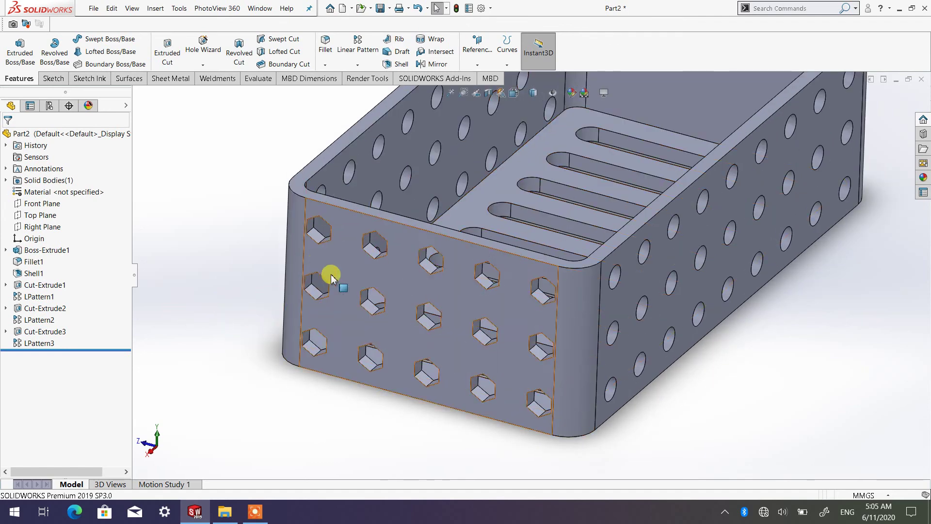
scroll(500, 310, "up", 1)
scroll(412, 301, "up", 1)
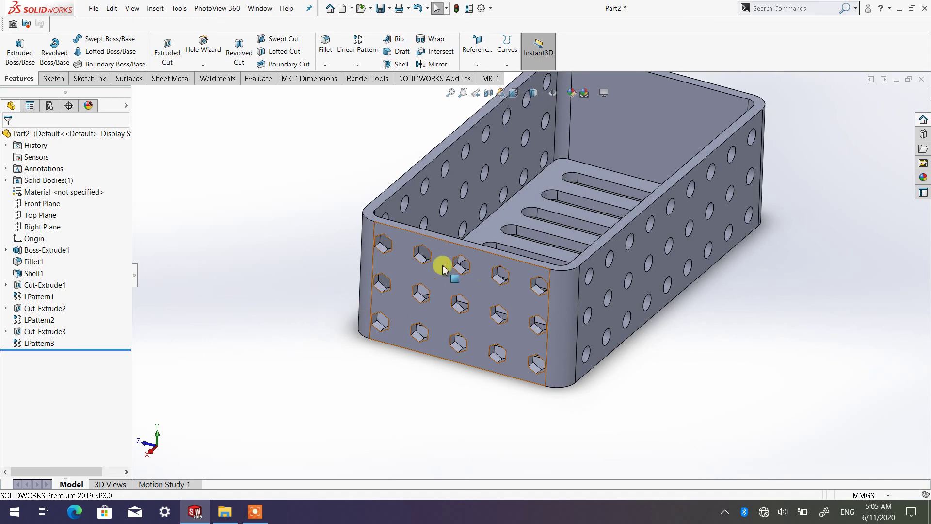
scroll(402, 291, "down", 3)
middle_click_drag(519, 323, 685, 370)
middle_click_drag(650, 320, 668, 264)
scroll(656, 234, "down", 4)
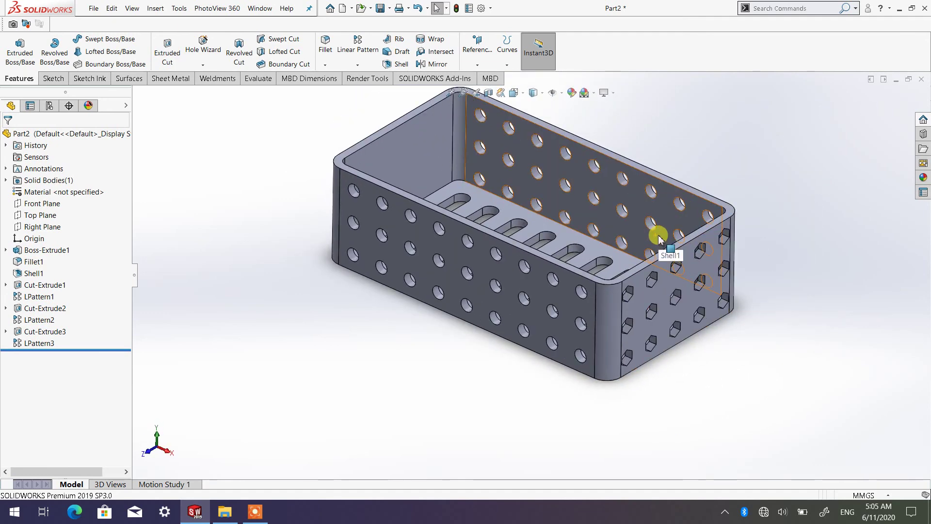
scroll(492, 234, "up", 2)
scroll(452, 217, "down", 1)
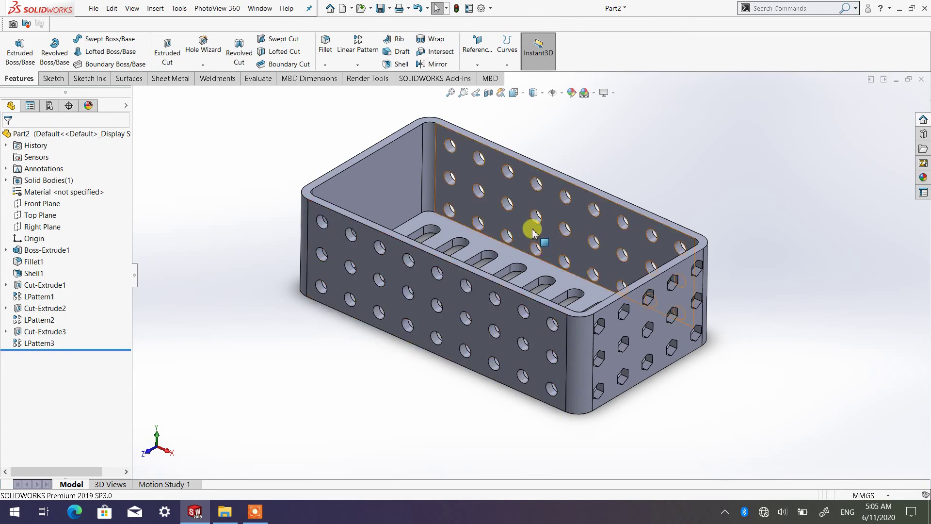
scroll(534, 227, "up", 1)
scroll(520, 238, "down", 1)
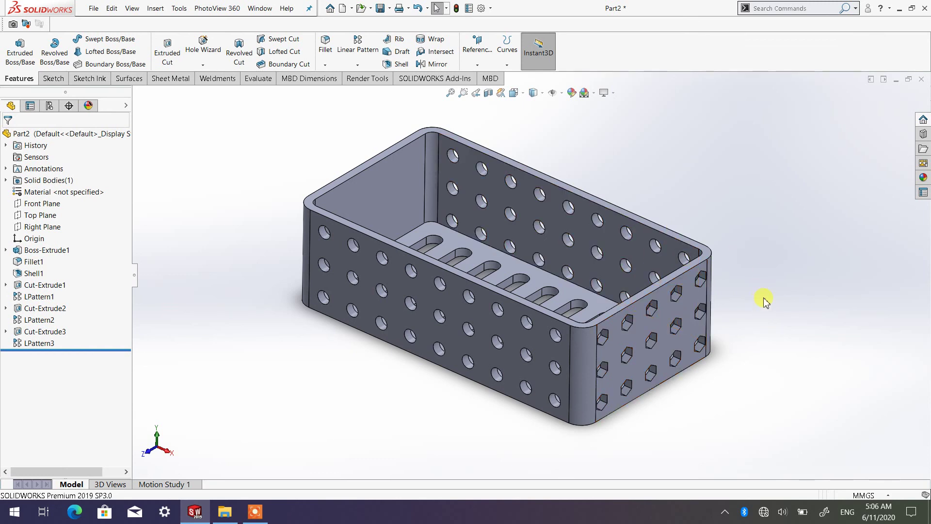
left_click(255, 511)
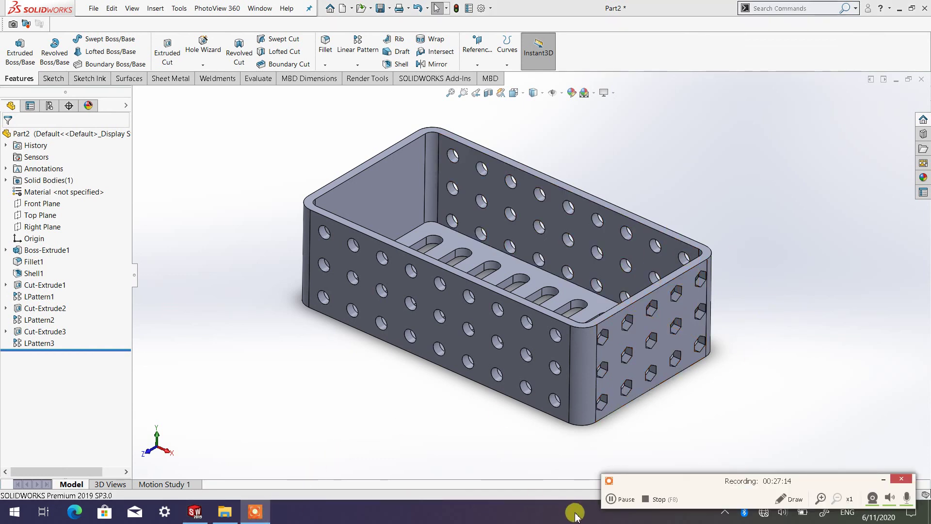